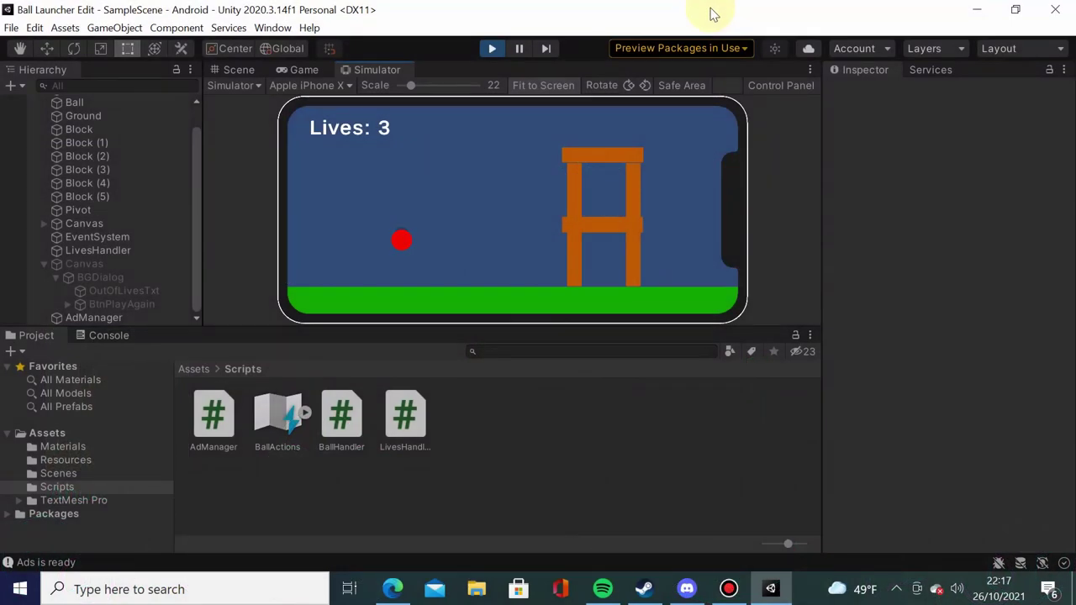
# Step: Launch the ball three times until Lives: 0, then restart with Play Again and dismiss the test ad
pyautogui.moveTo(402, 244); pyautogui.dragTo(330, 253)
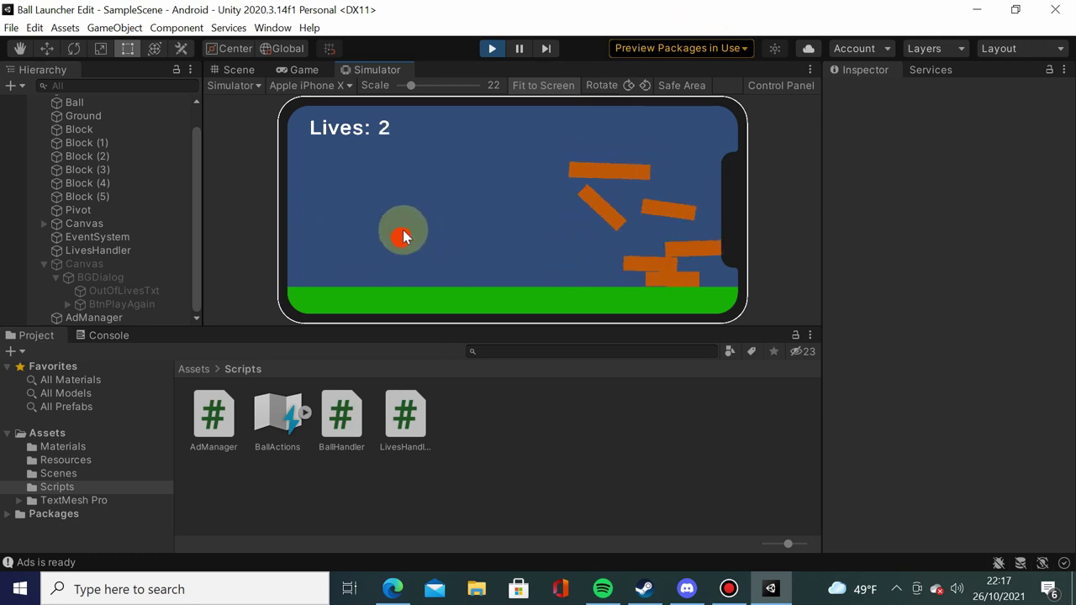
pyautogui.moveTo(403, 244); pyautogui.dragTo(348, 207)
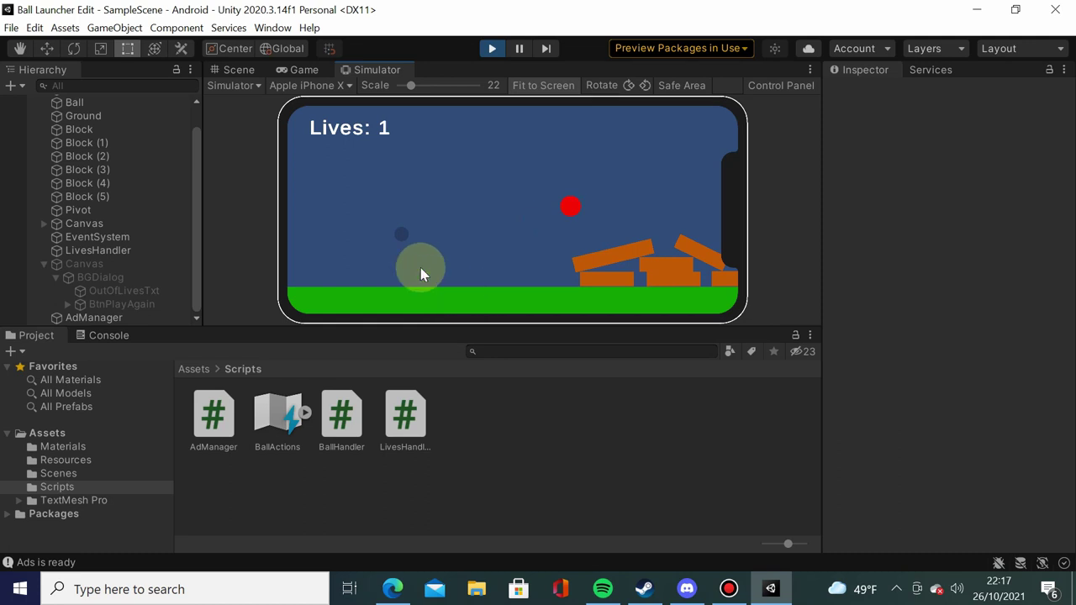
pyautogui.moveTo(404, 246); pyautogui.dragTo(353, 196)
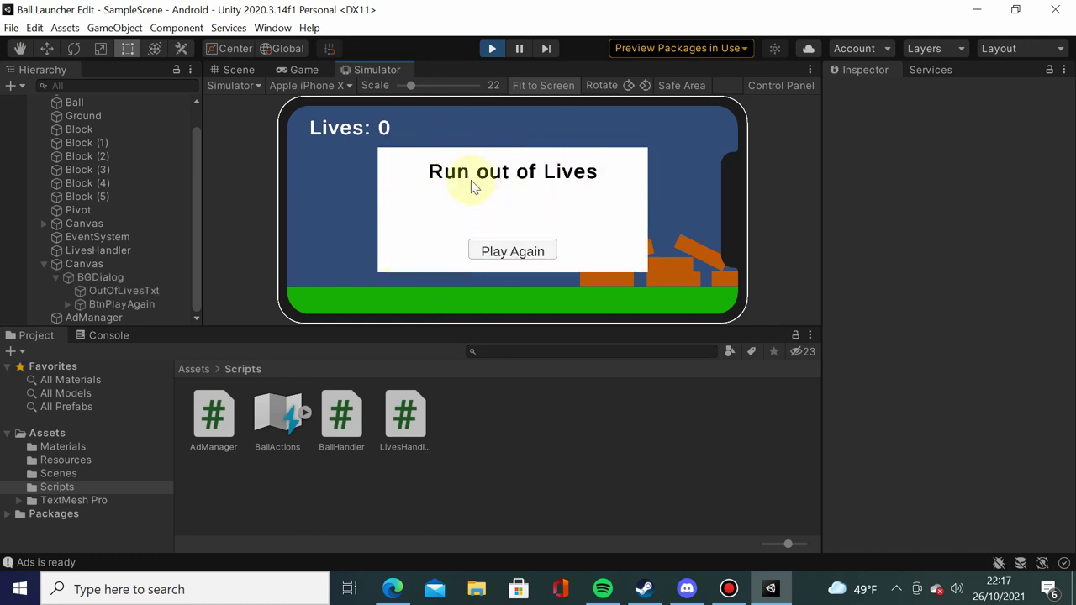
pyautogui.click(495, 252)
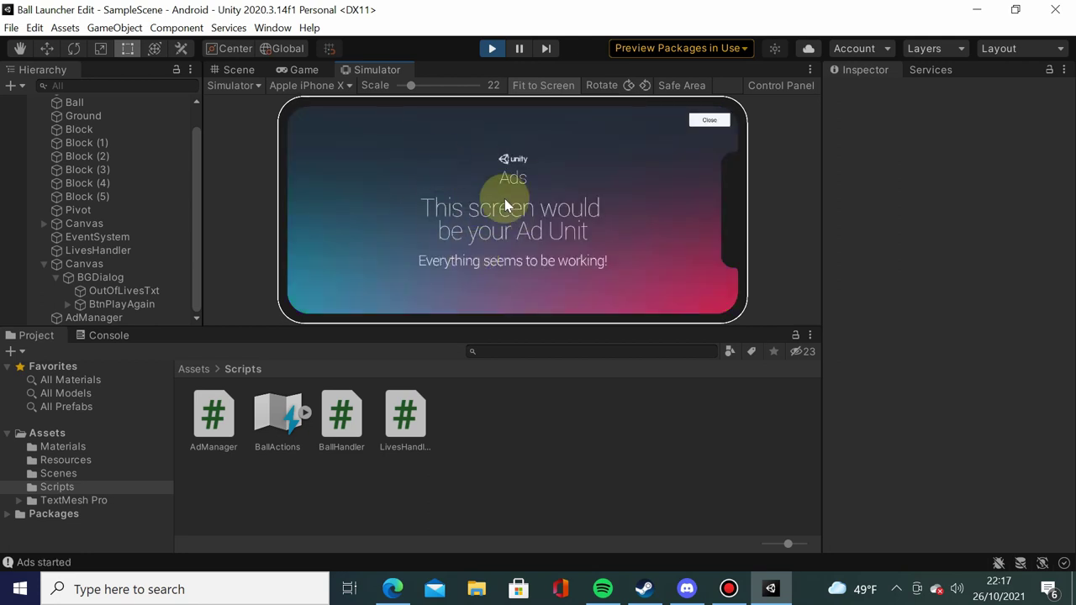
pyautogui.click(711, 119)
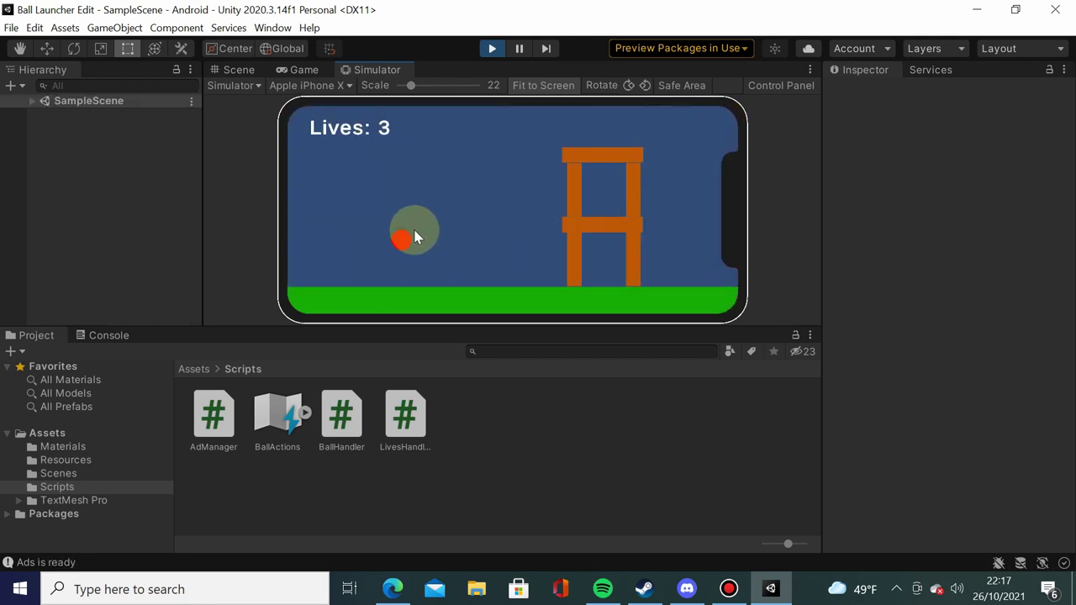
# Step: Exit Play mode, zoom out over the canvas, and return to the Simulator phone preview
pyautogui.click(495, 51)
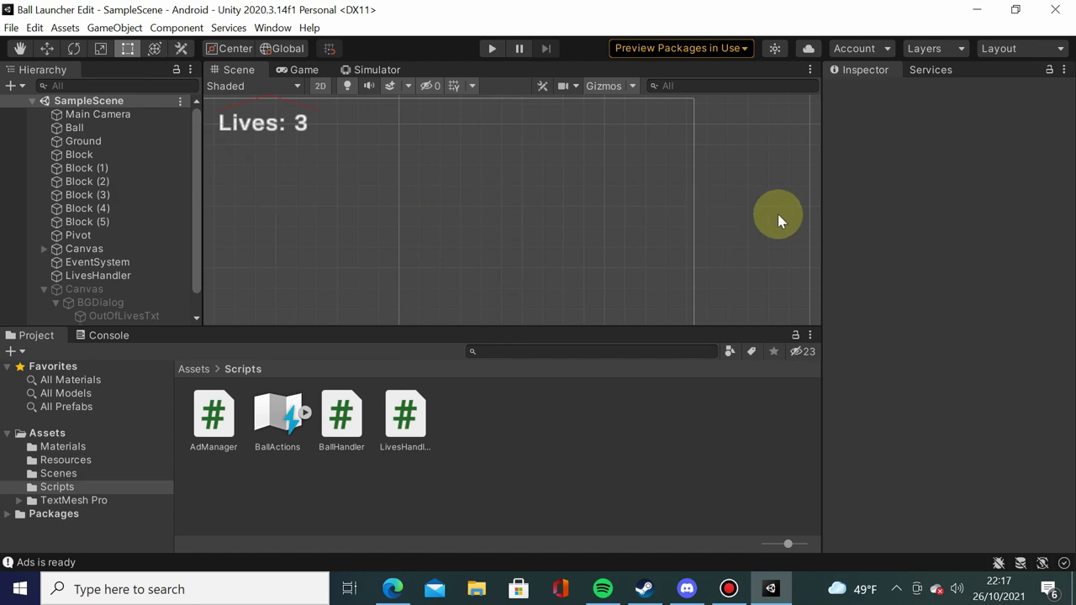
pyautogui.moveTo(778, 214); pyautogui.dragTo(720, 213, button='middle')
pyautogui.scroll(-2, 705, 224)
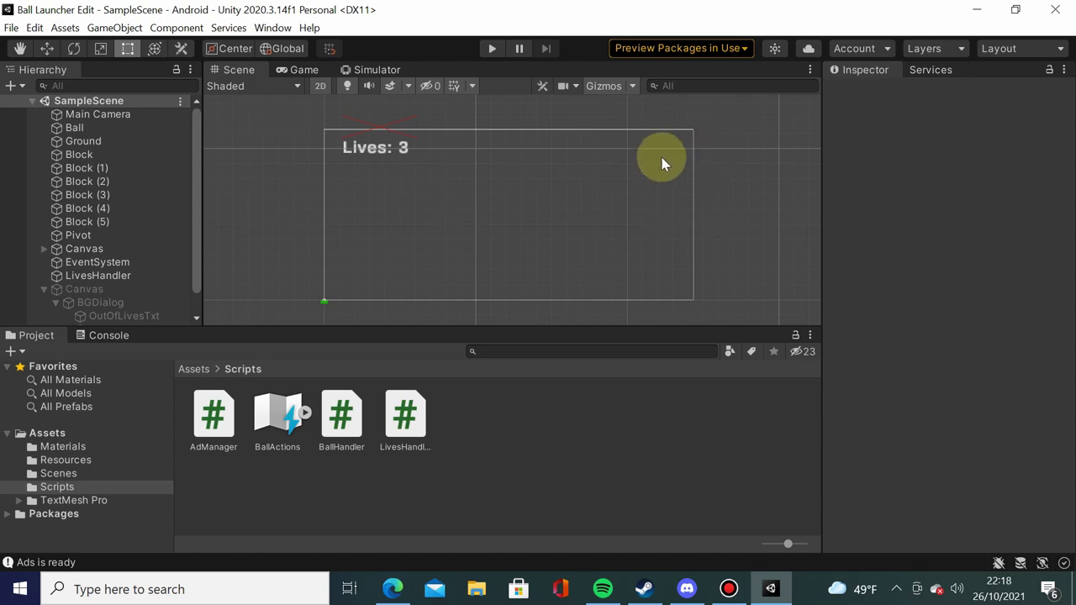
pyautogui.click(392, 72)
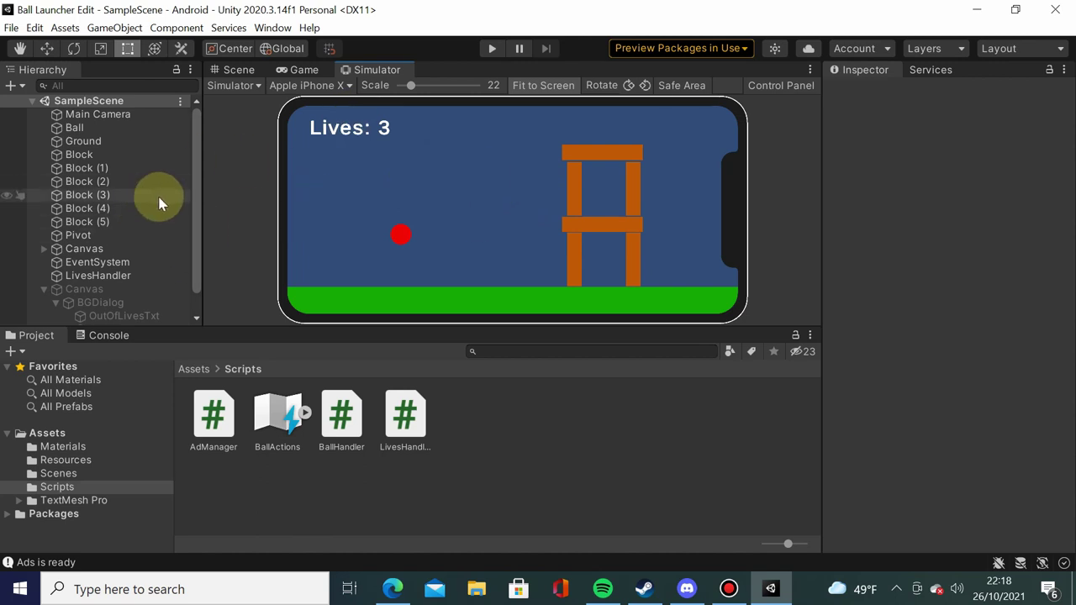
pyautogui.scroll(-2, 159, 202)
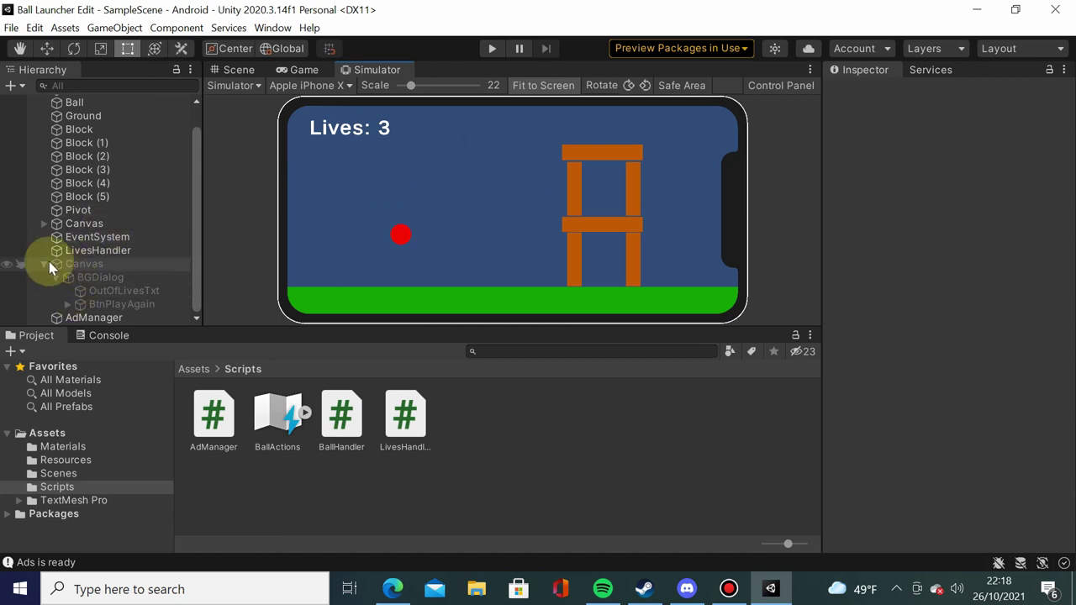
# Step: Activate the out-of-lives Canvas and set BGDialog's Image colour to dark grey 555555
pyautogui.click(104, 263)
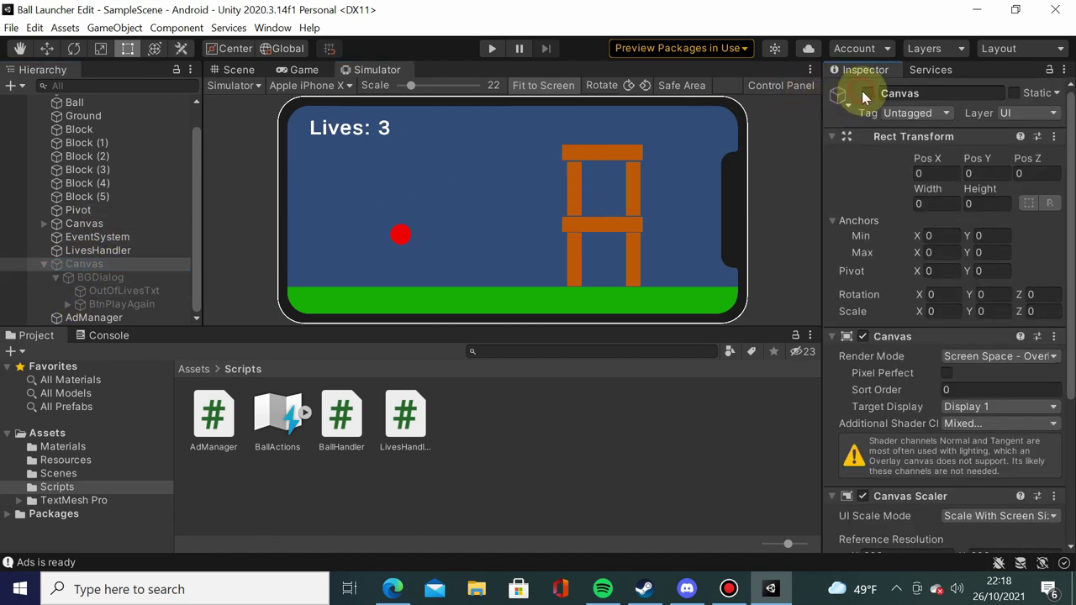
pyautogui.click(866, 94)
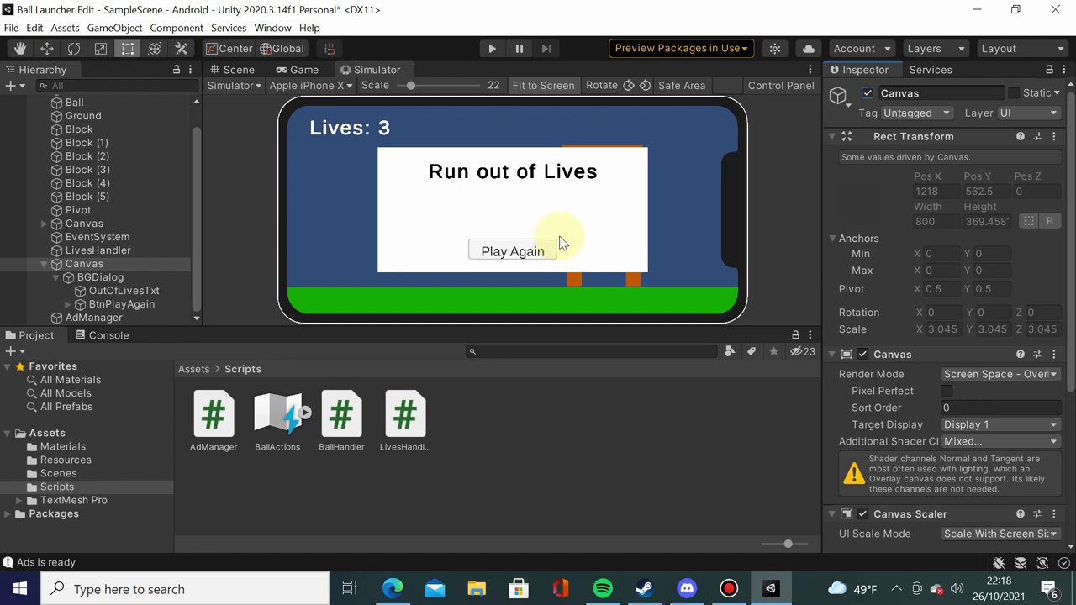
pyautogui.click(76, 278)
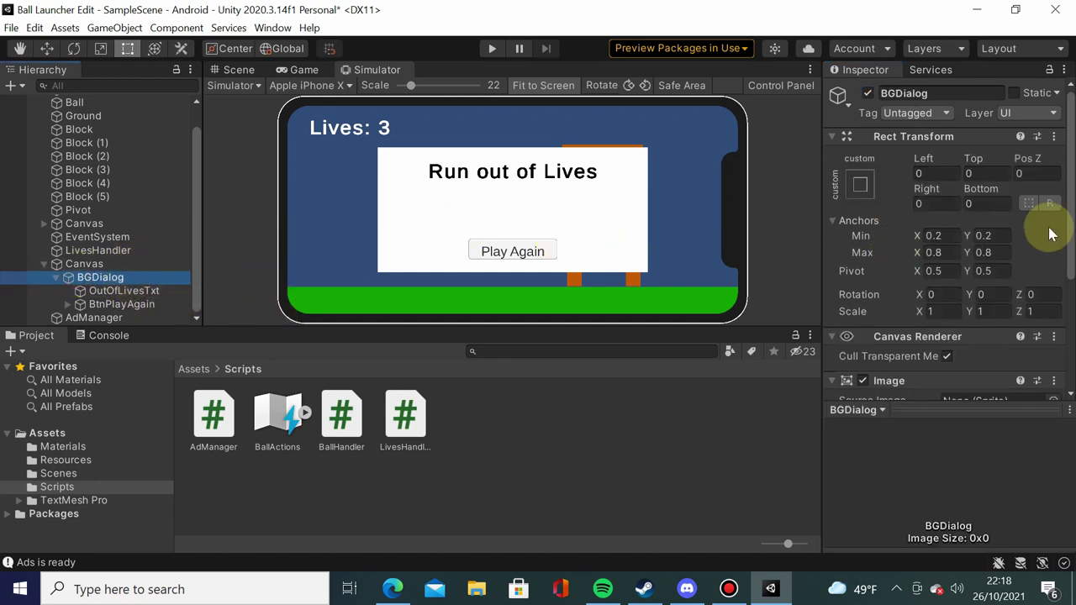
pyautogui.scroll(-5, 1038, 252)
pyautogui.click(1004, 225)
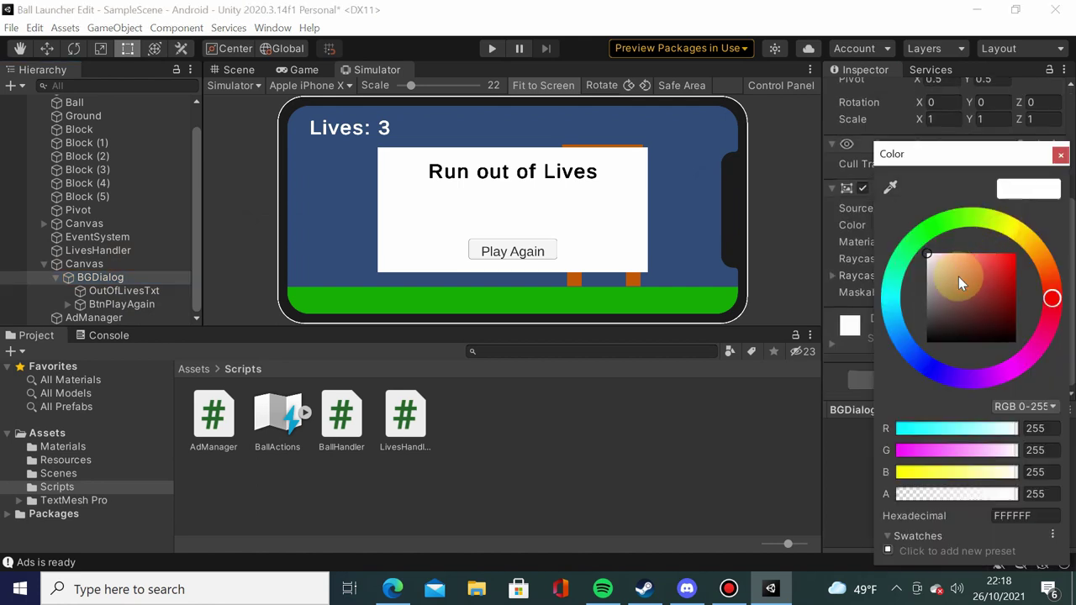
pyautogui.click(946, 291)
pyautogui.moveTo(935, 301); pyautogui.dragTo(925, 319)
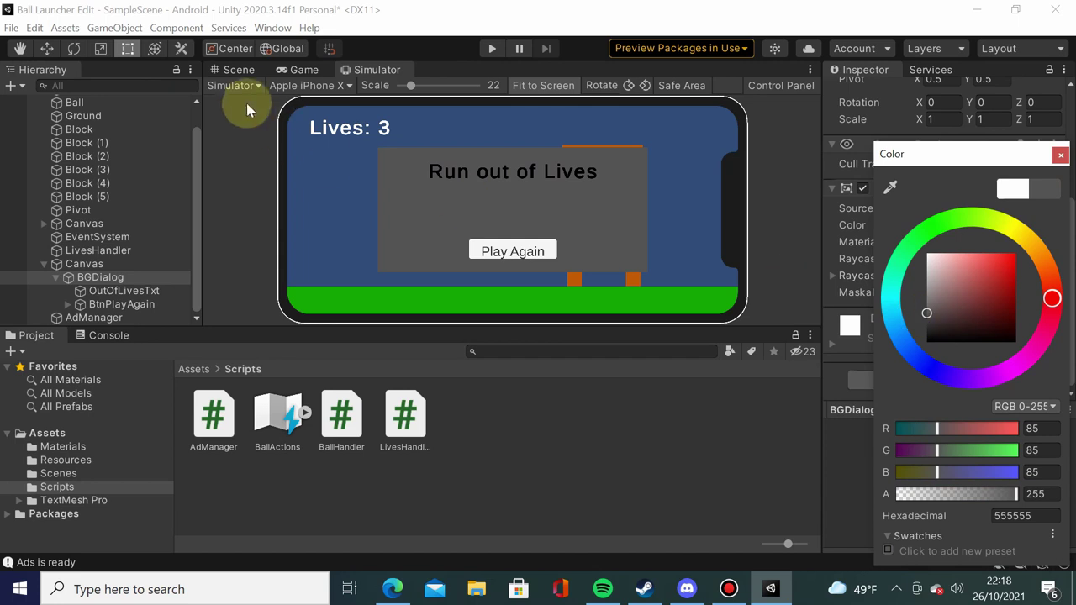
pyautogui.click(239, 71)
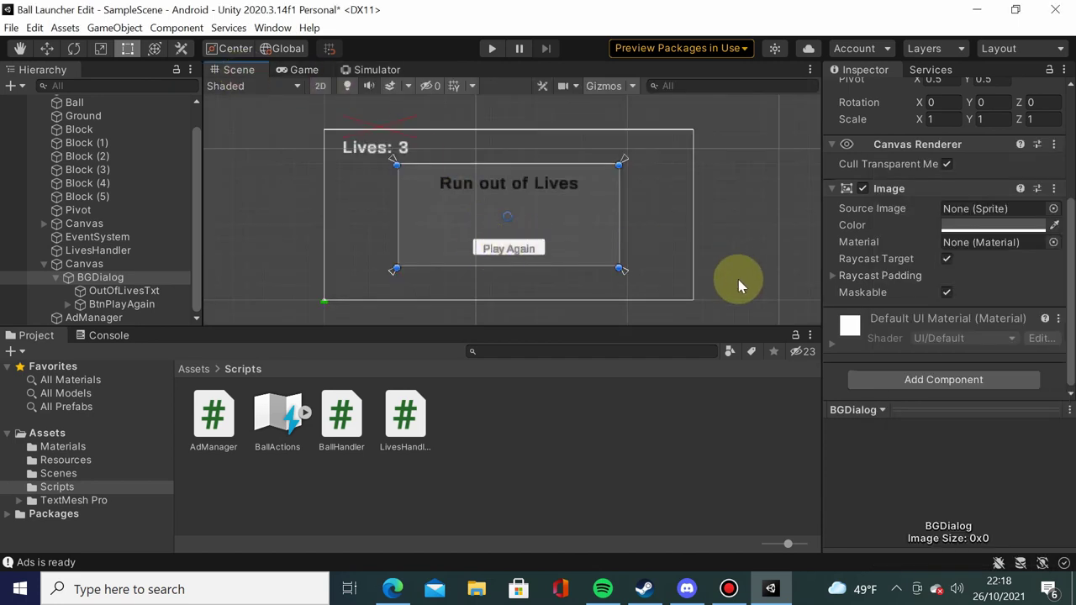
# Step: Anchor BtnPlayAgain horizontally from Min X 0.03 to Max X 0.36
pyautogui.scroll(2, 548, 218)
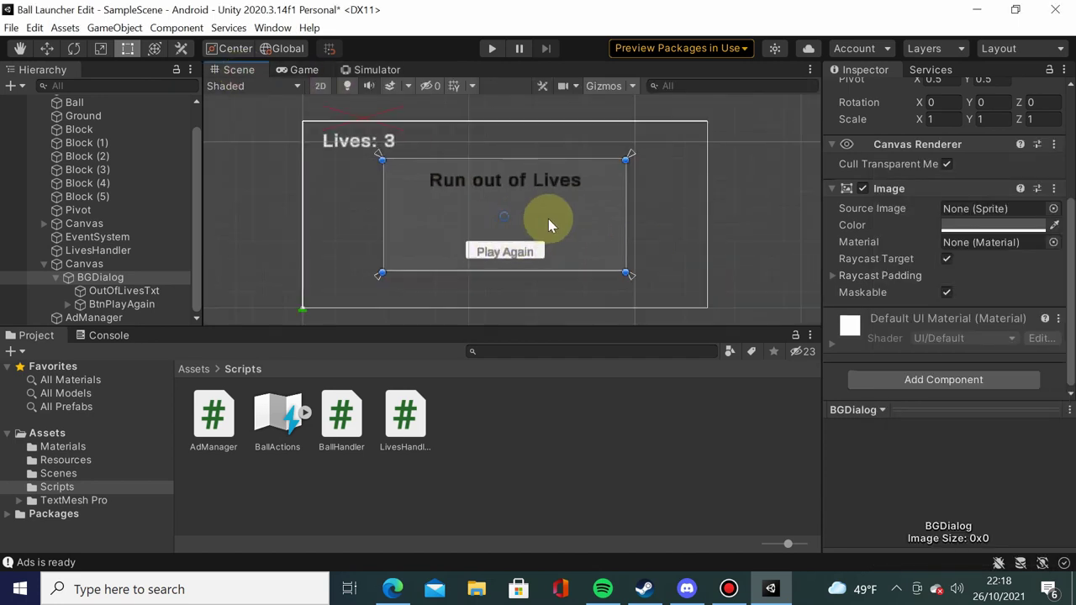
pyautogui.scroll(1, 548, 219)
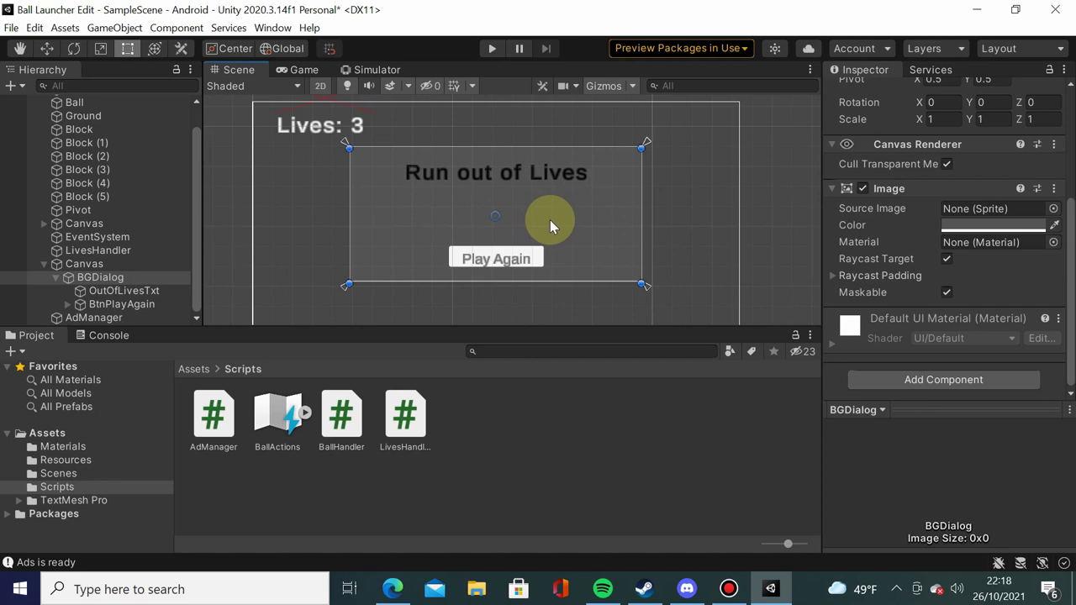
pyautogui.click(125, 307)
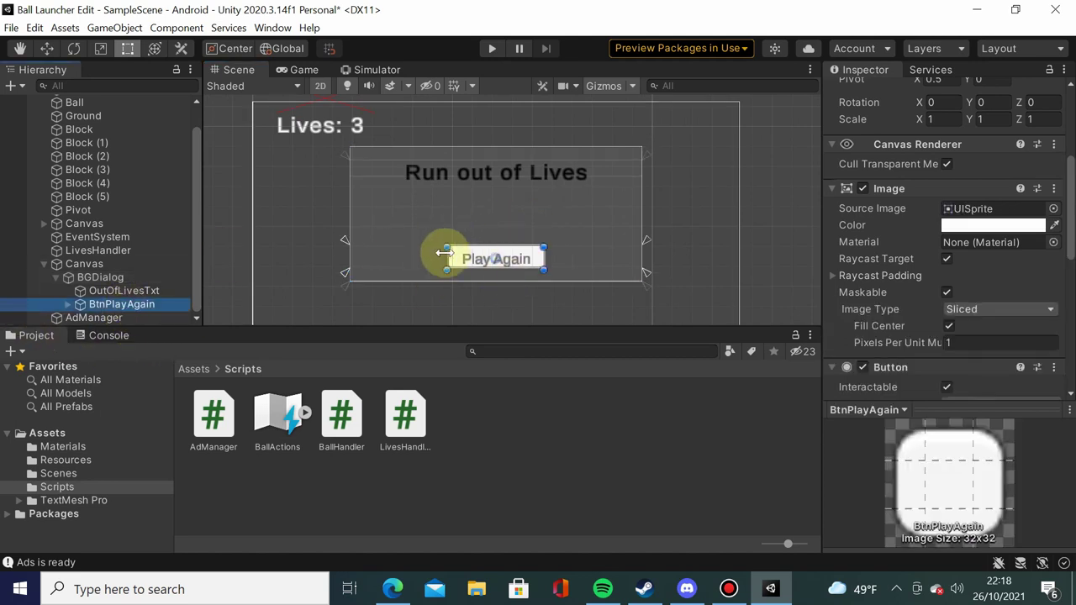
pyautogui.scroll(5, 994, 125)
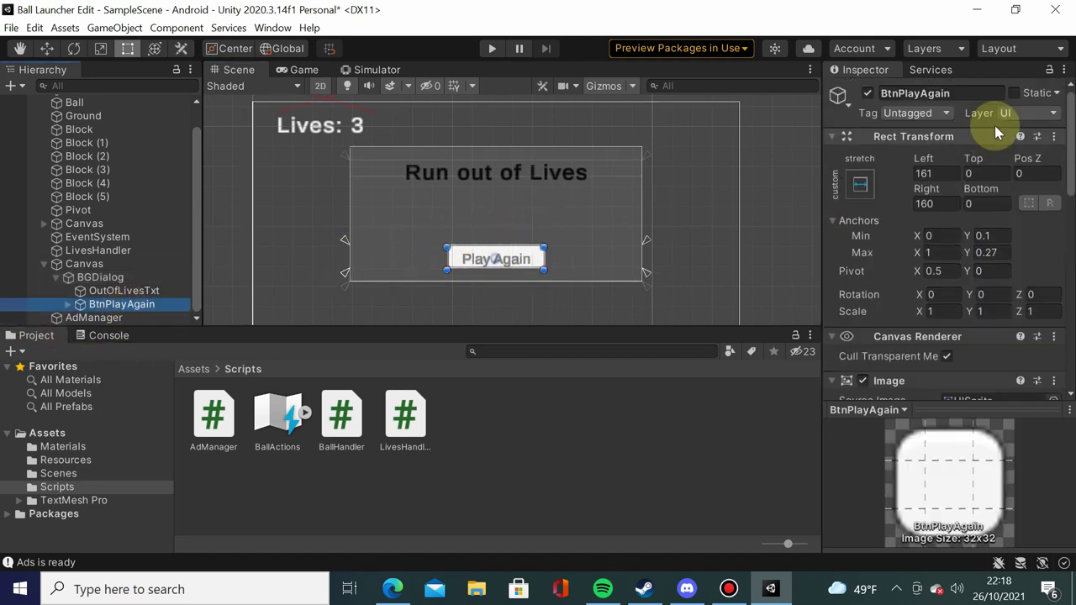
pyautogui.click(931, 239)
pyautogui.write('0.07')
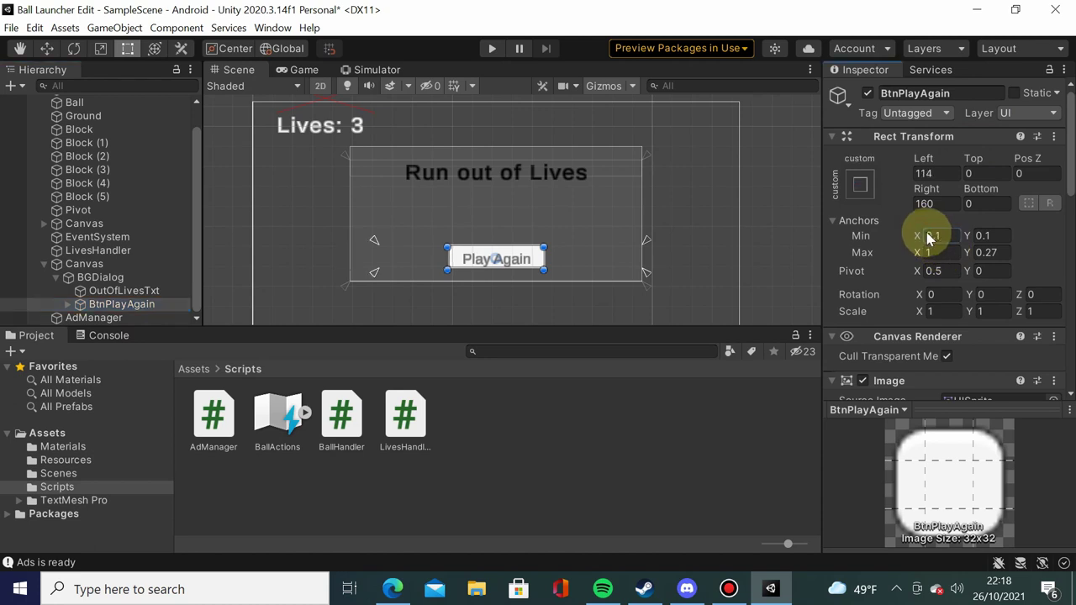
pyautogui.moveTo(922, 237); pyautogui.dragTo(919, 233)
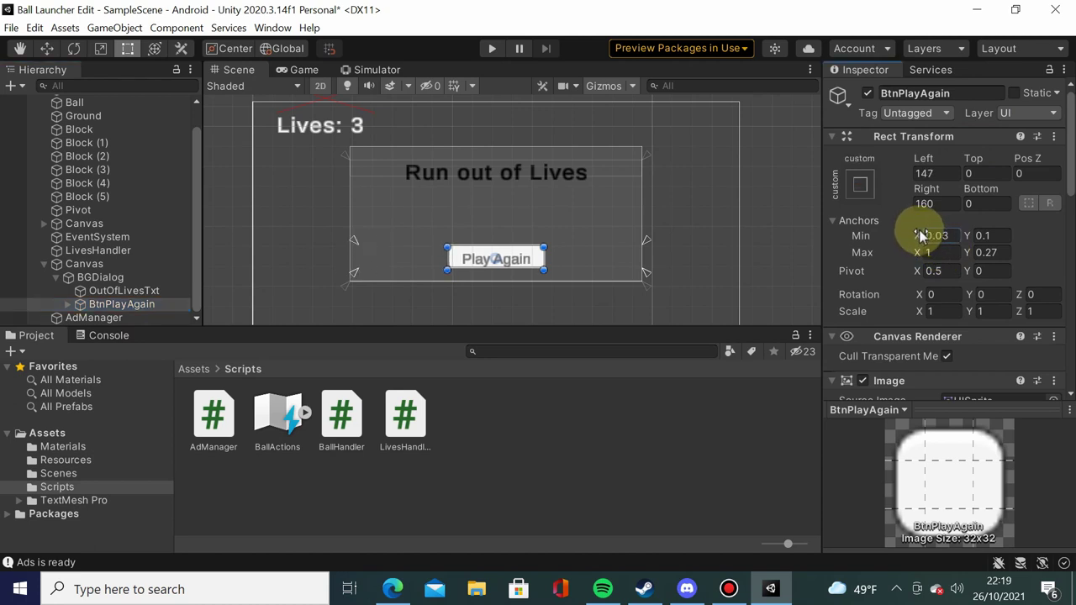
pyautogui.moveTo(922, 252); pyautogui.dragTo(912, 253)
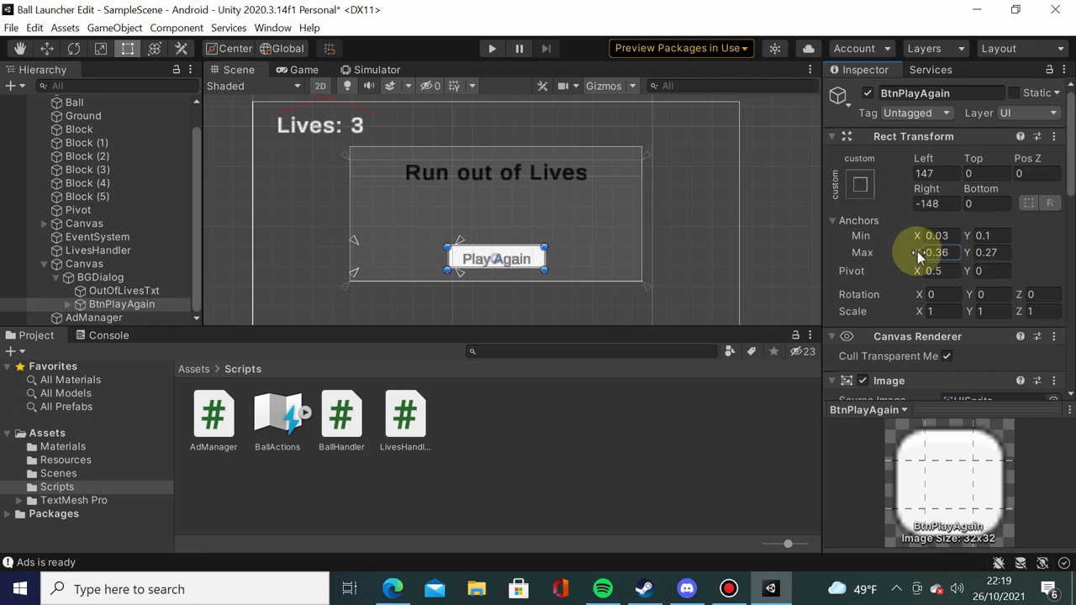
pyautogui.click(915, 252)
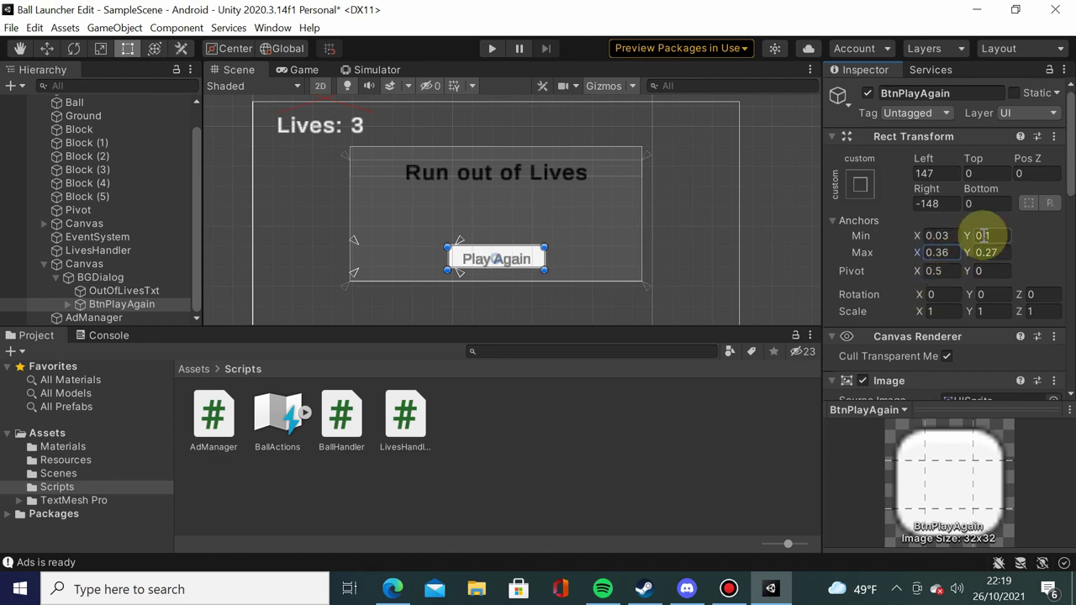
# Step: Set the Play Again button's Left and Right offsets to 0 and check its new size
pyautogui.click(937, 173)
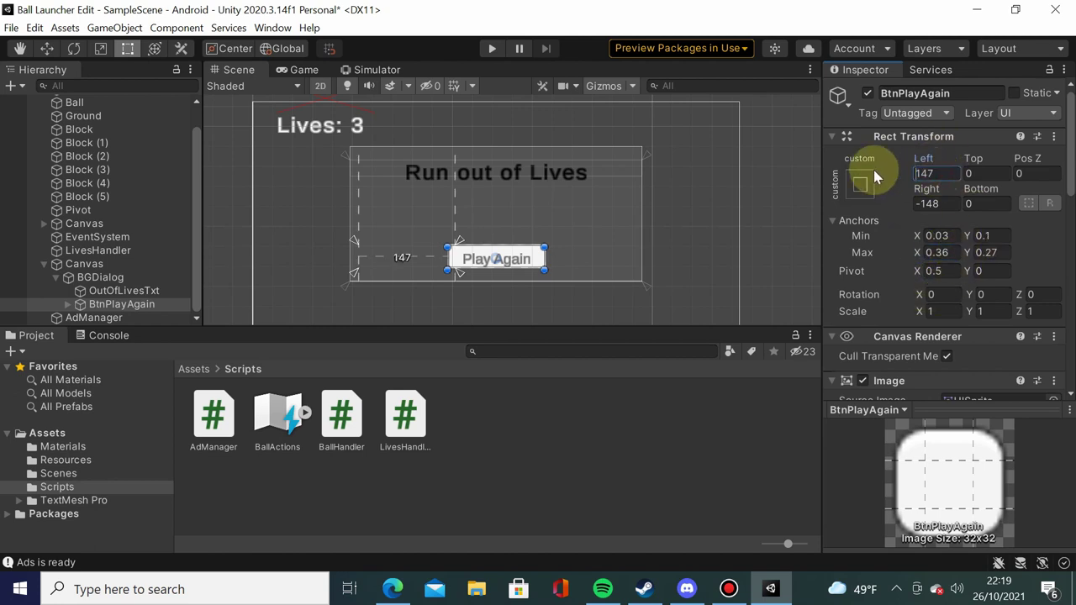
pyautogui.press('BackSpace')
pyautogui.write('0')
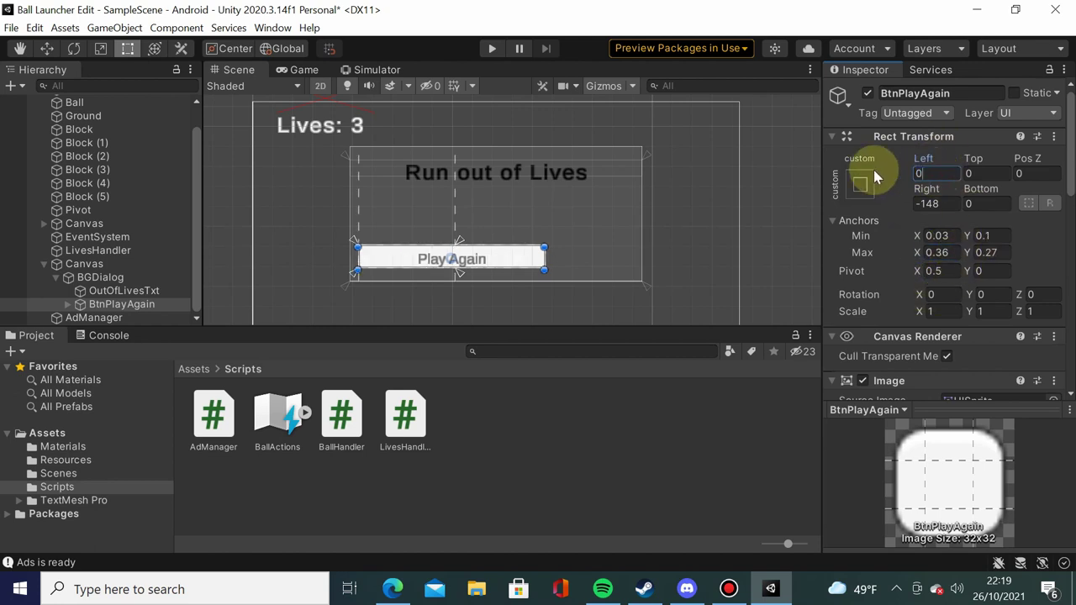
pyautogui.click(925, 197)
pyautogui.write('0')
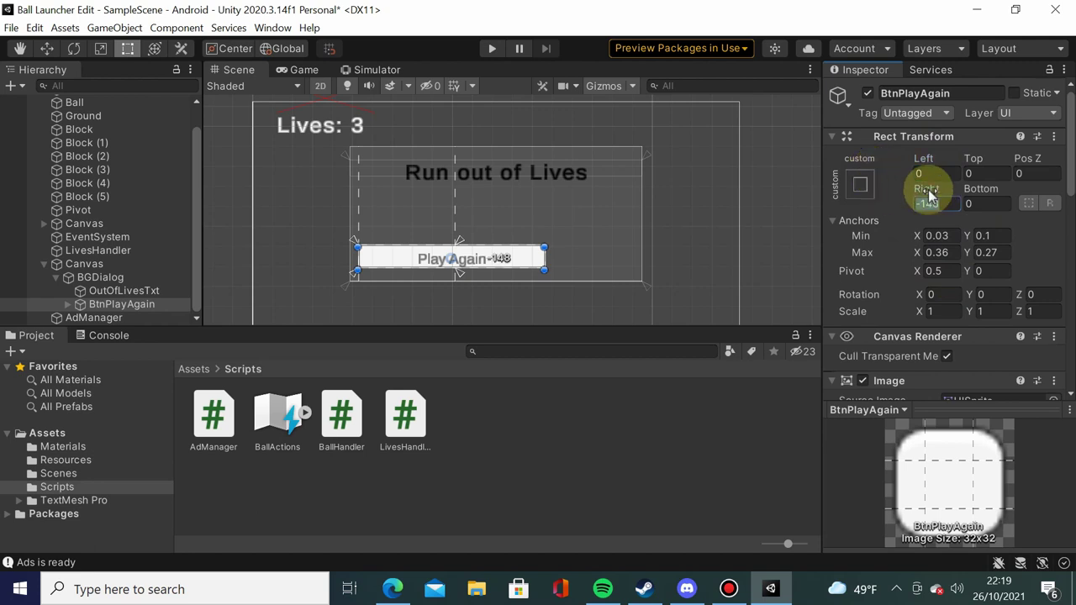
pyautogui.click(793, 240)
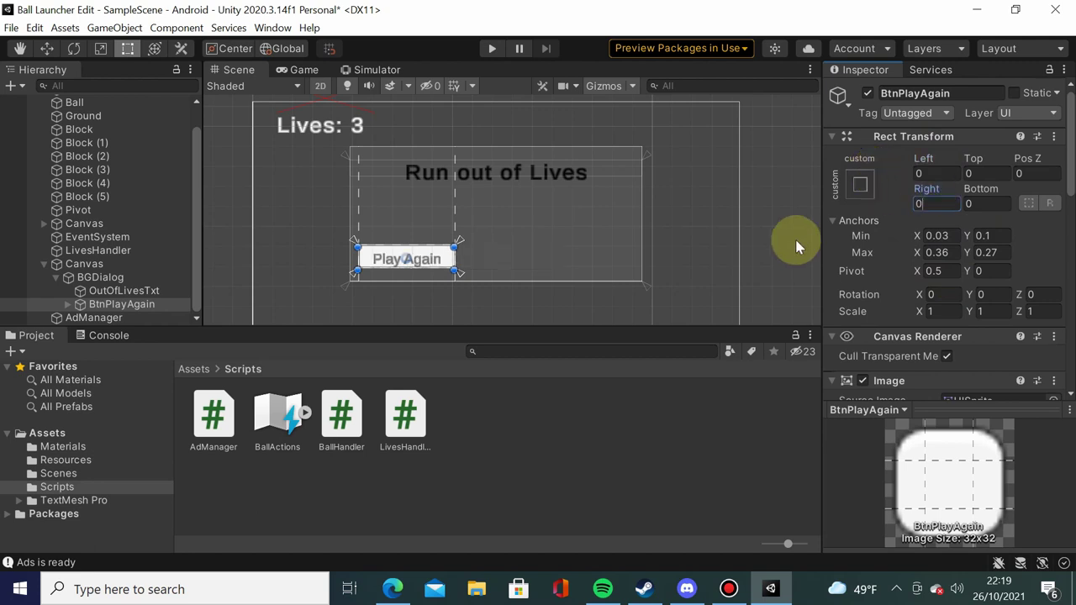
pyautogui.click(445, 260)
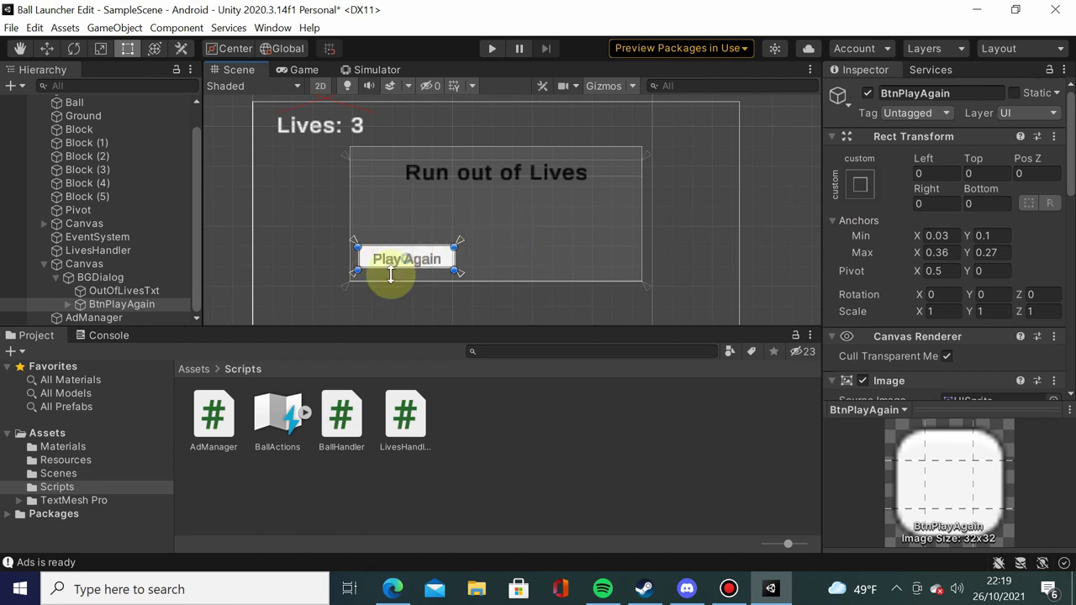
# Step: Create a default UI > Button as a child of BGDialog
pyautogui.click(101, 278)
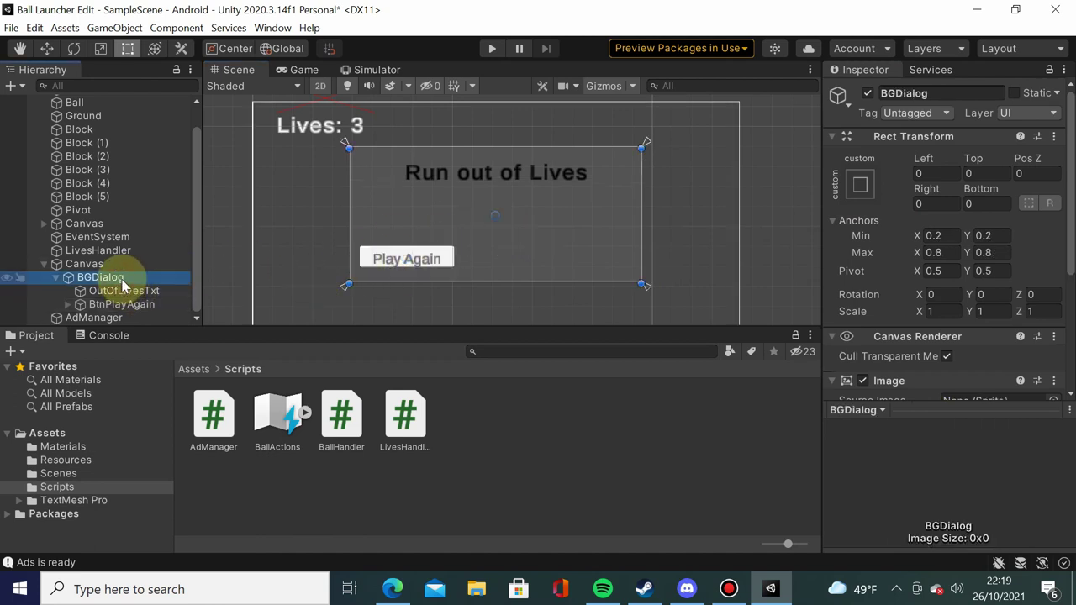
pyautogui.rightClick(101, 284)
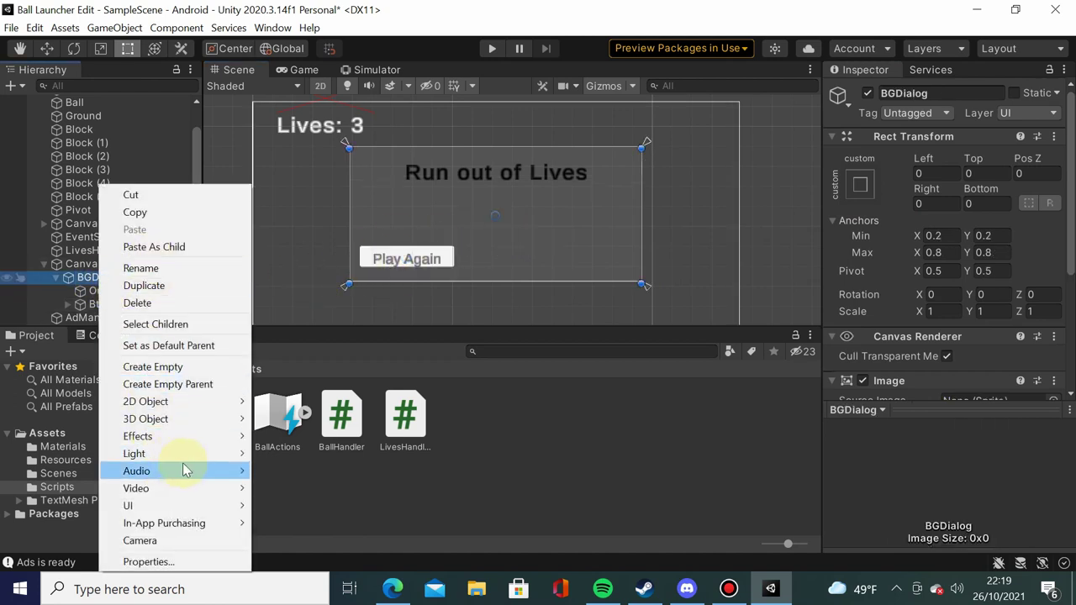
pyautogui.moveTo(206, 505)
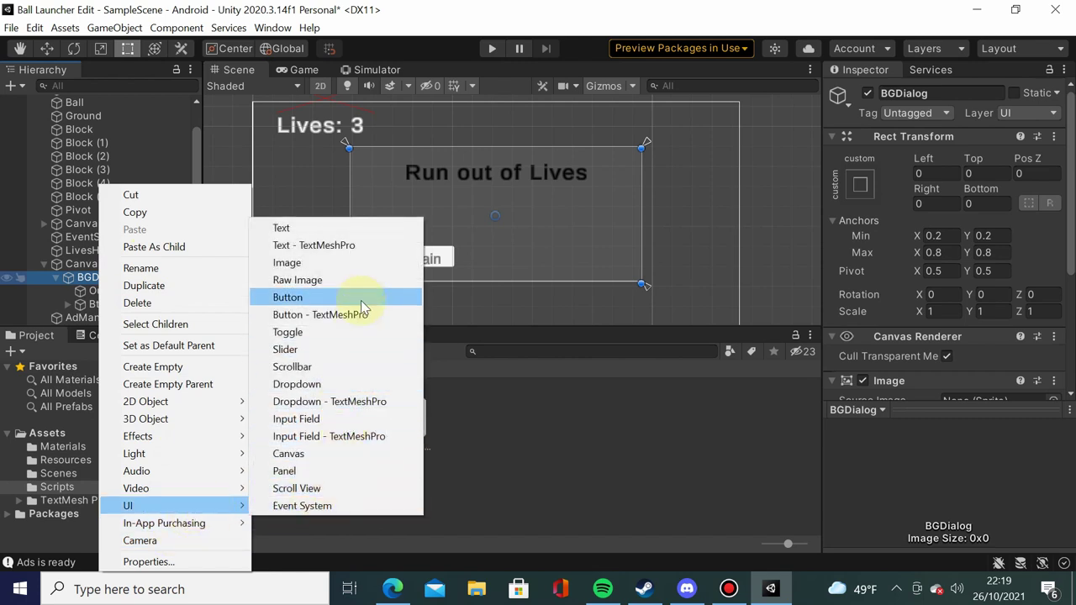
pyautogui.click(298, 297)
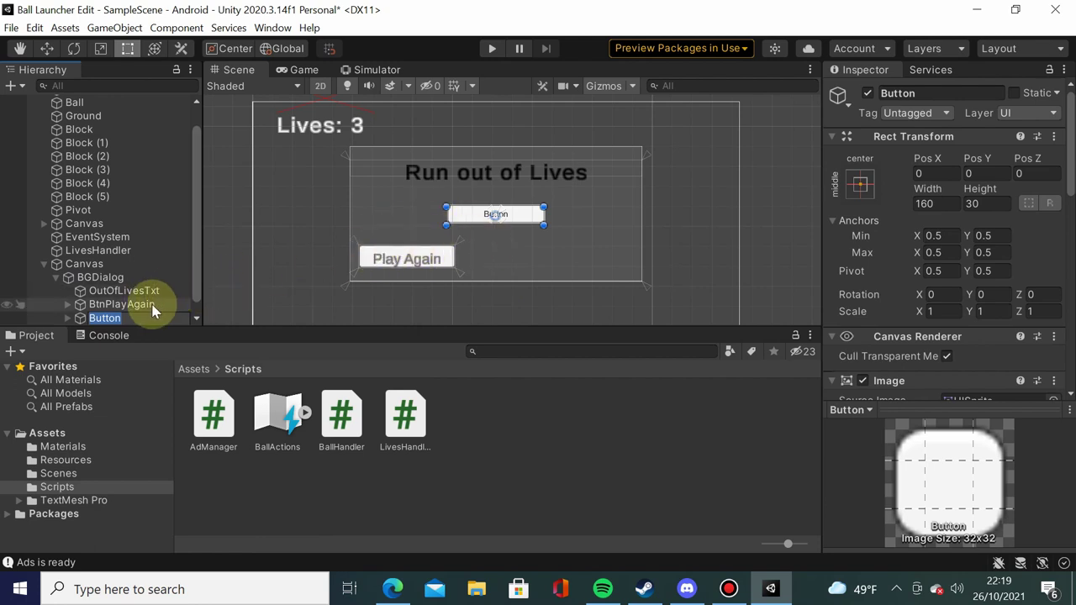
pyautogui.click(105, 291)
pyautogui.scroll(-1, 67, 307)
# Step: Select the new Button and scrub its Anchors Min X from 0.5 to 0.55
pyautogui.click(63, 306)
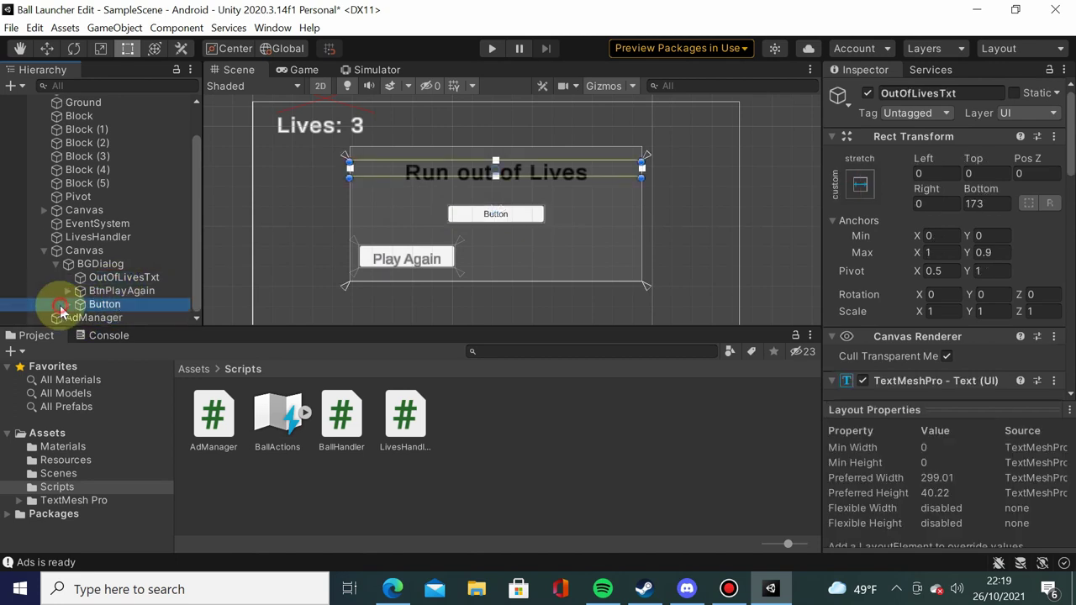
pyautogui.click(67, 305)
pyautogui.scroll(-1, 143, 295)
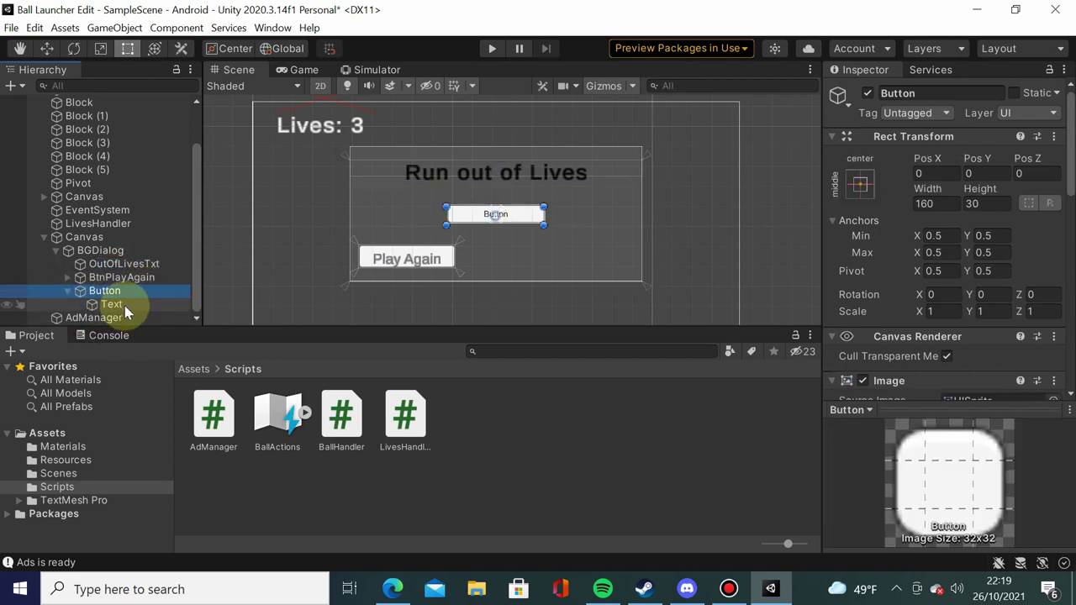
pyautogui.click(121, 305)
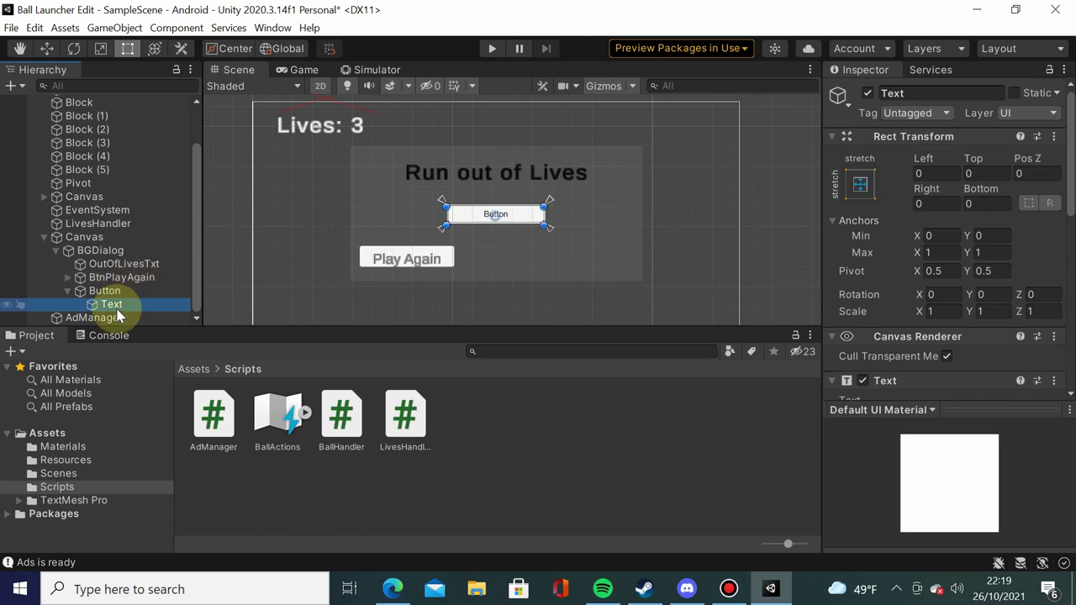
pyautogui.moveTo(137, 278); pyautogui.dragTo(109, 290)
pyautogui.click(109, 290)
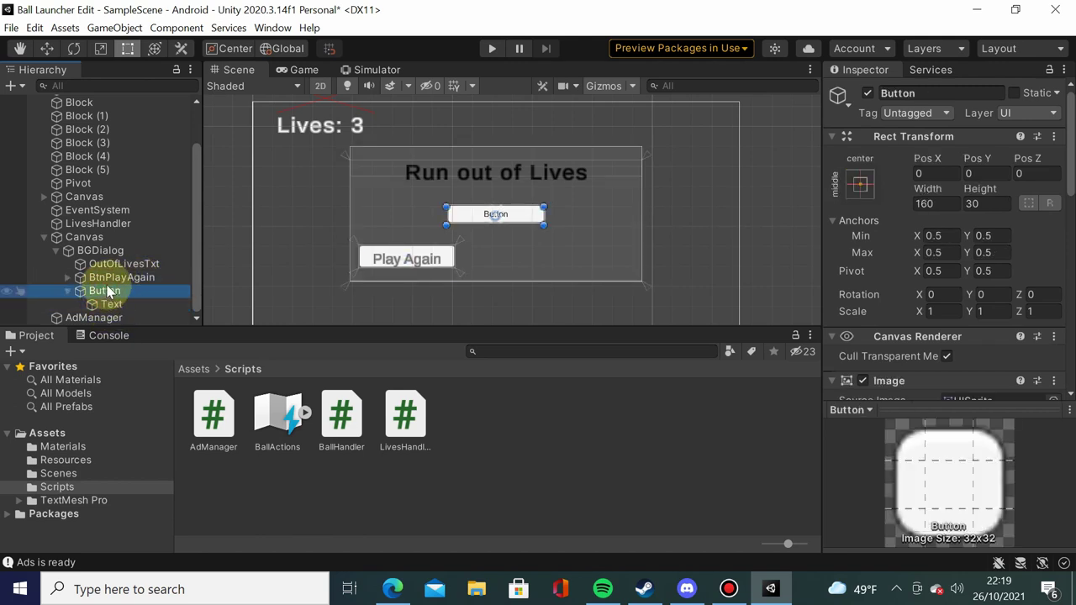
pyautogui.moveTo(109, 303); pyautogui.dragTo(111, 291)
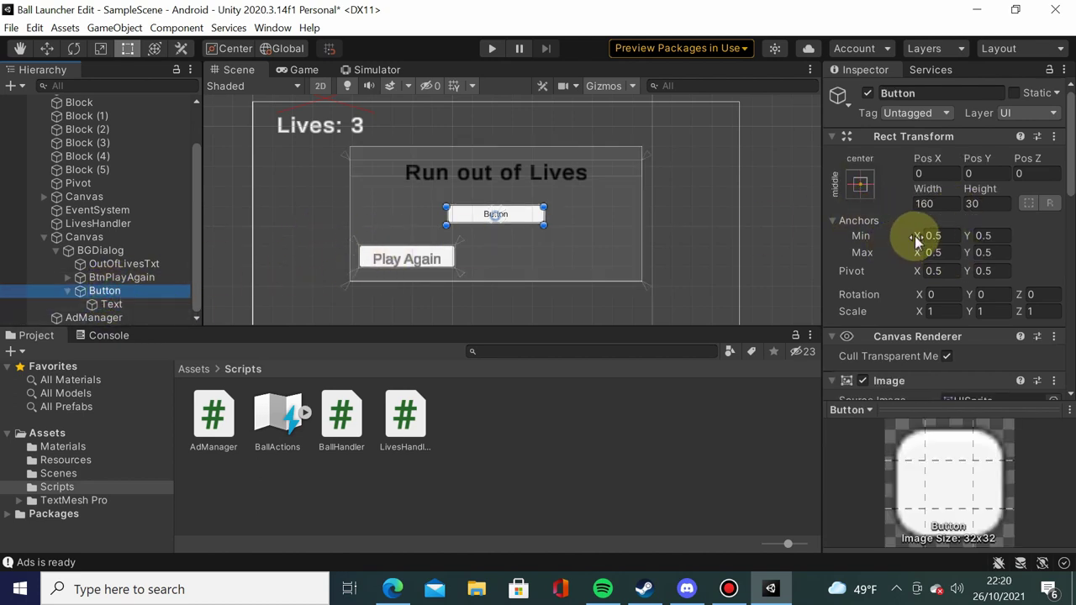
pyautogui.moveTo(915, 238); pyautogui.dragTo(935, 258)
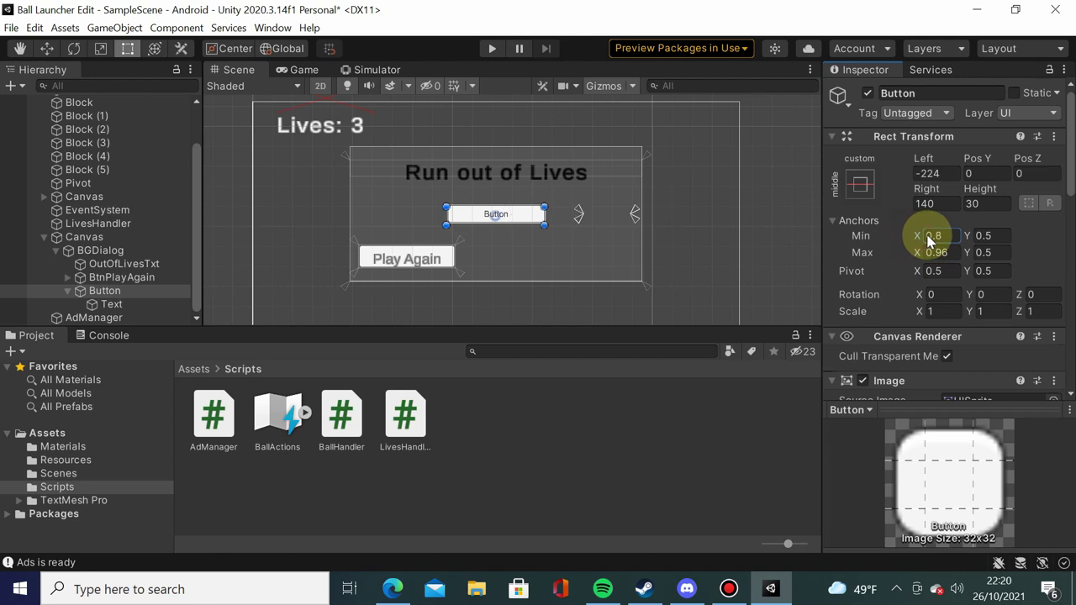
# Step: Anchor the new button from (0.65, 0.09) to (0.96, 0.25) with Left, Top, Right, Bottom all 0
pyautogui.moveTo(916, 237)
pyautogui.mouseDown()
pyautogui.moveTo(953, 231)
pyautogui.moveTo(960, 250)
pyautogui.mouseUp()
pyautogui.click(977, 248)
pyautogui.write('0.25')
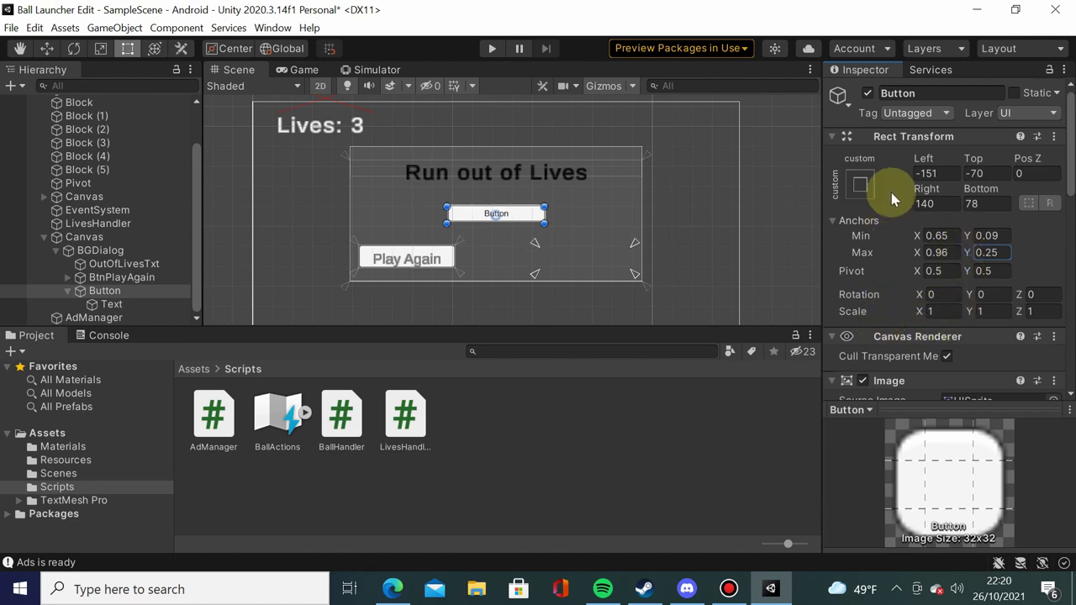
pyautogui.click(929, 175)
pyautogui.write('0')
pyautogui.press('Tab')
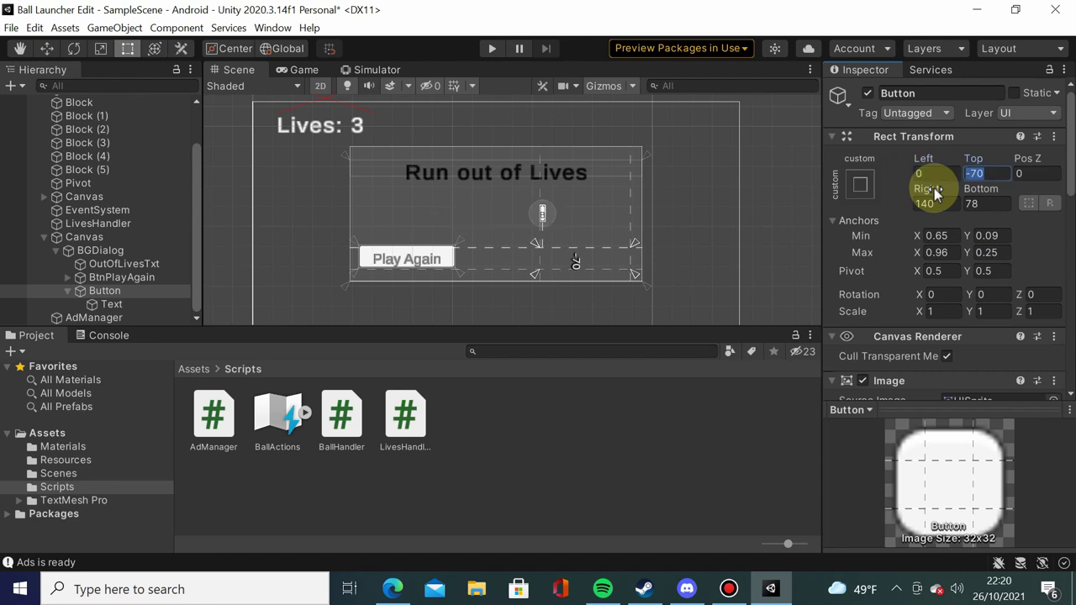
pyautogui.write('0')
pyautogui.press('Tab')
pyautogui.press('Tab')
pyautogui.write('0')
pyautogui.press('Tab')
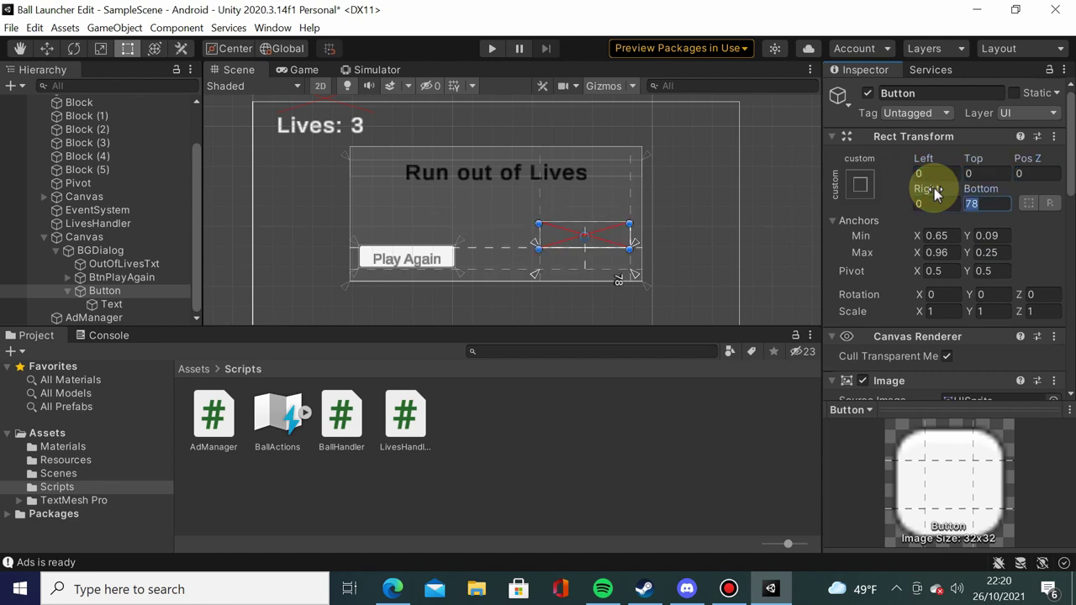
pyautogui.write('0')
pyautogui.click(788, 216)
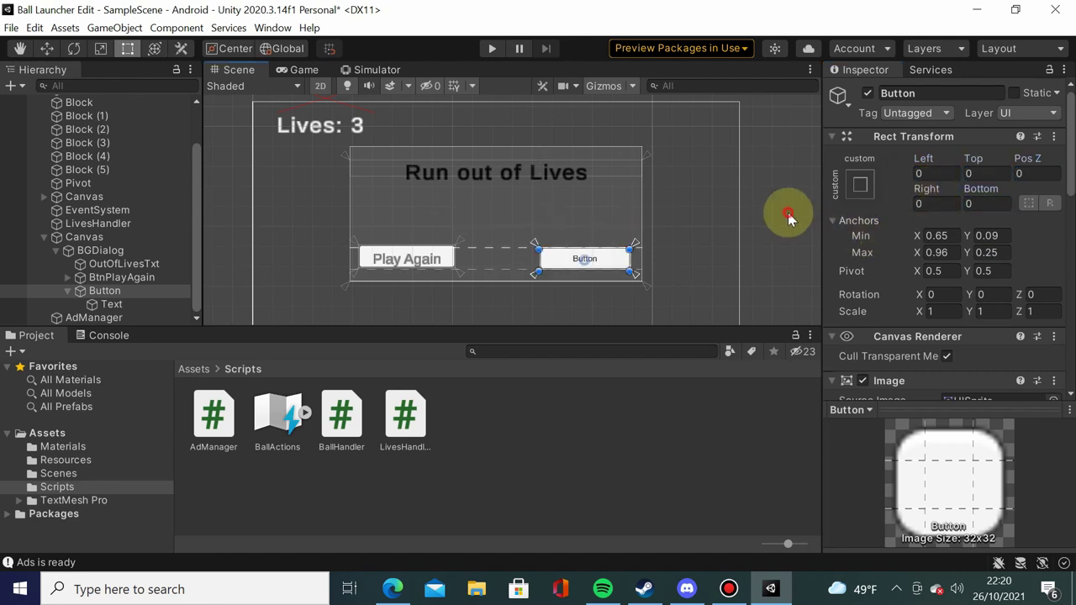
pyautogui.click(620, 257)
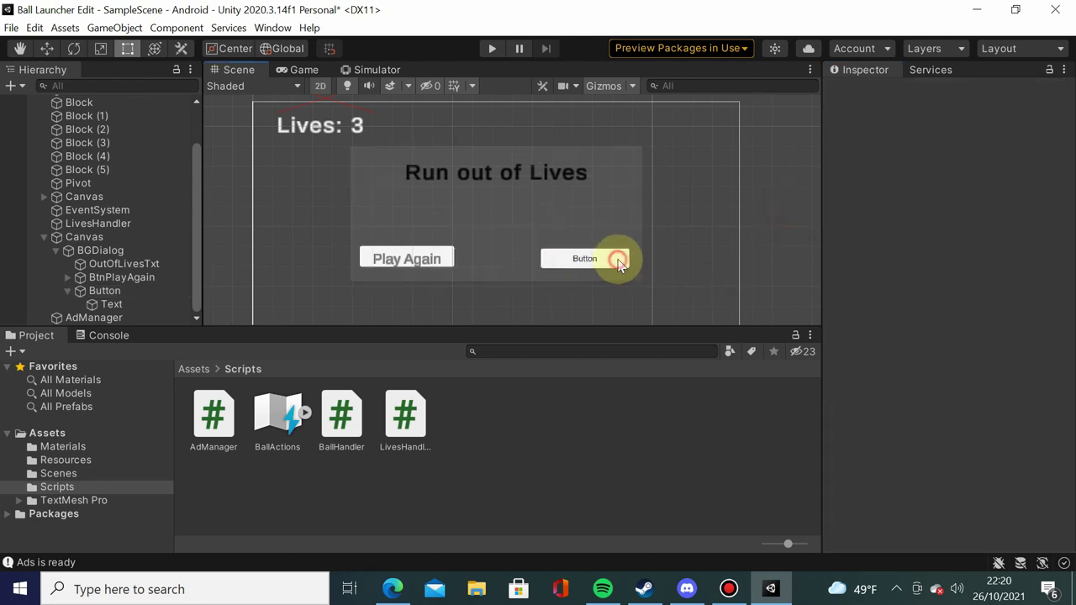
# Step: Change the button's Text child to read 'Price' with Font Size 24
pyautogui.click(138, 303)
pyautogui.scroll(5, 921, 228)
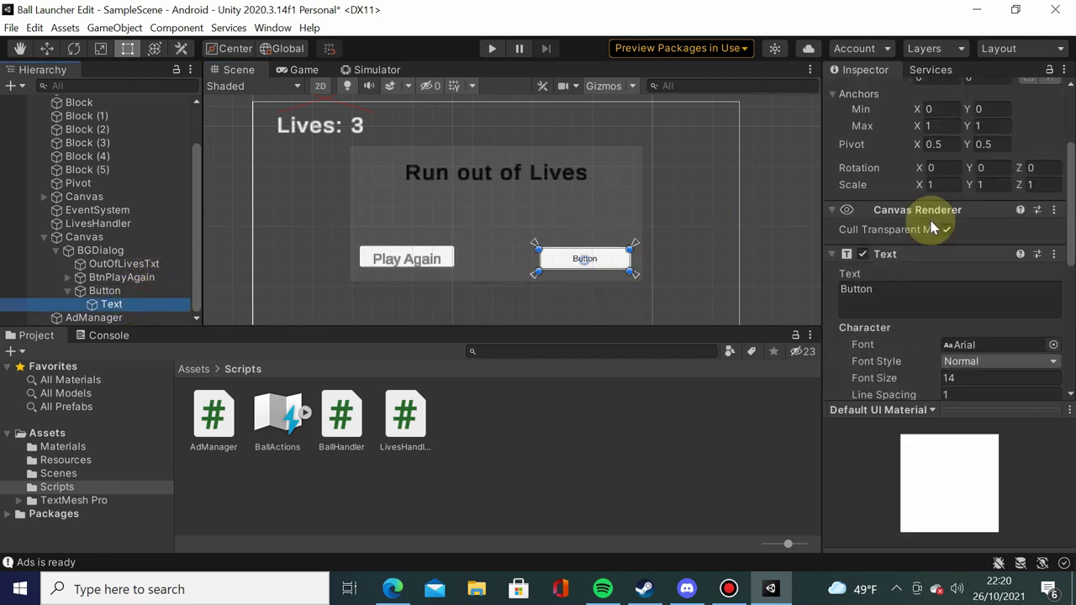
pyautogui.click(921, 283)
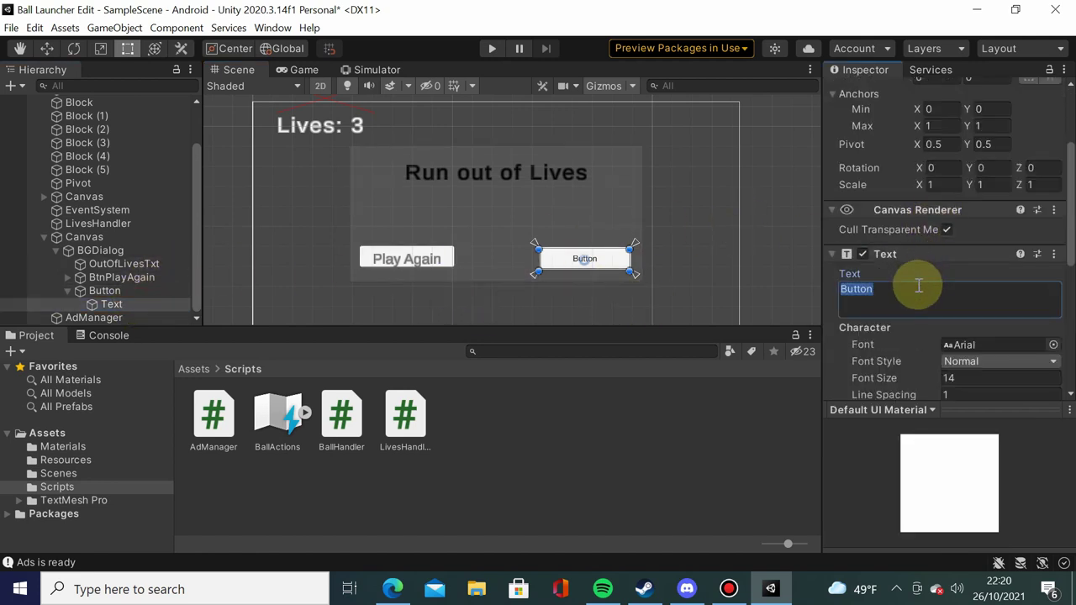
pyautogui.write('Price')
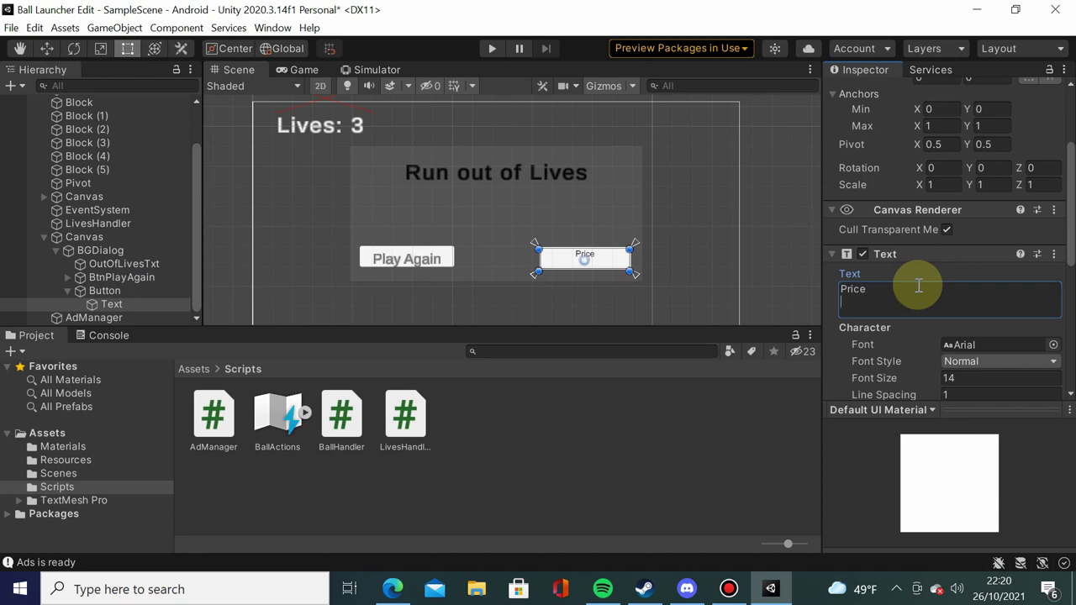
pyautogui.scroll(-5, 924, 294)
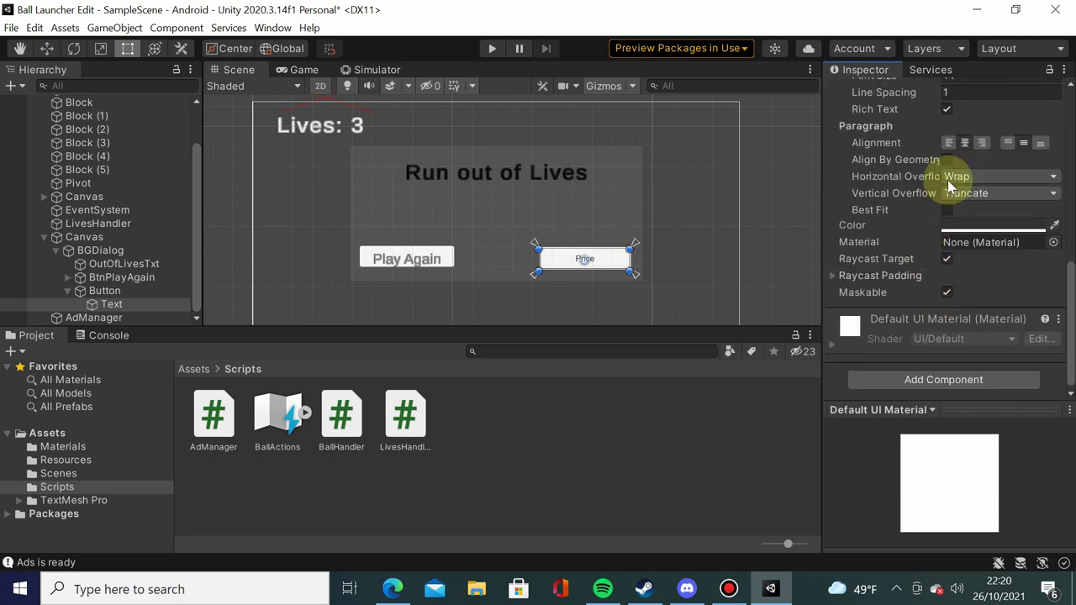
pyautogui.scroll(4, 925, 131)
pyautogui.click(949, 227)
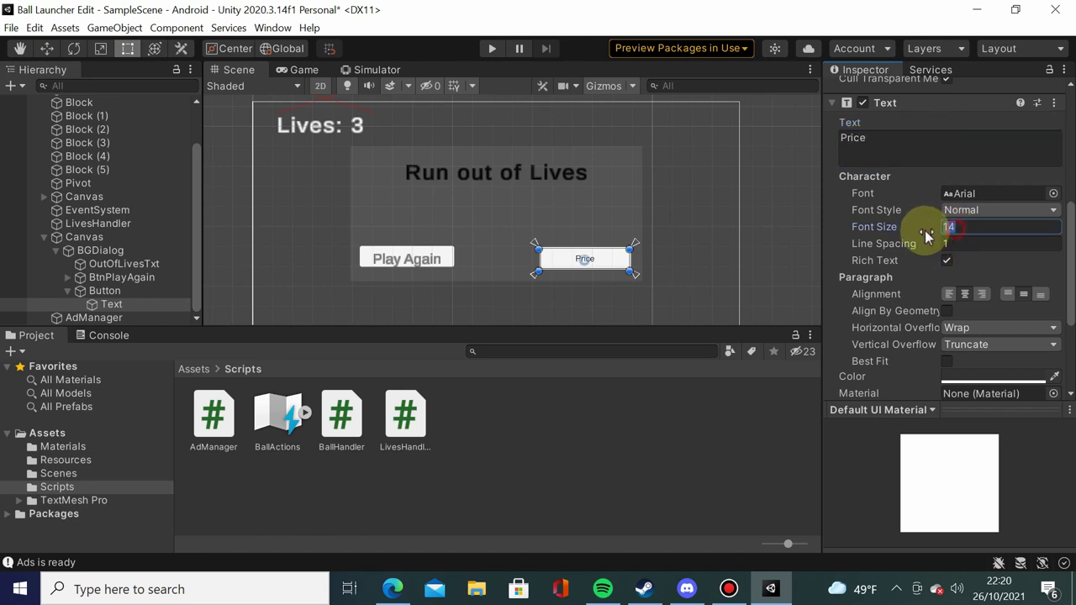
pyautogui.write('24')
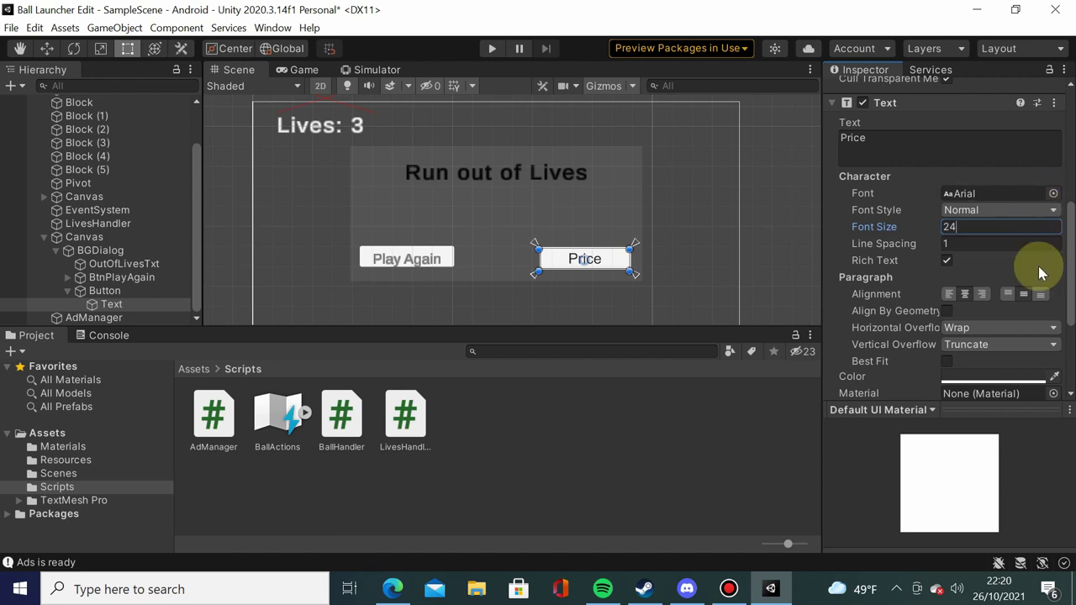
# Step: Rename the label's Text object to txtPrice
pyautogui.scroll(5, 989, 244)
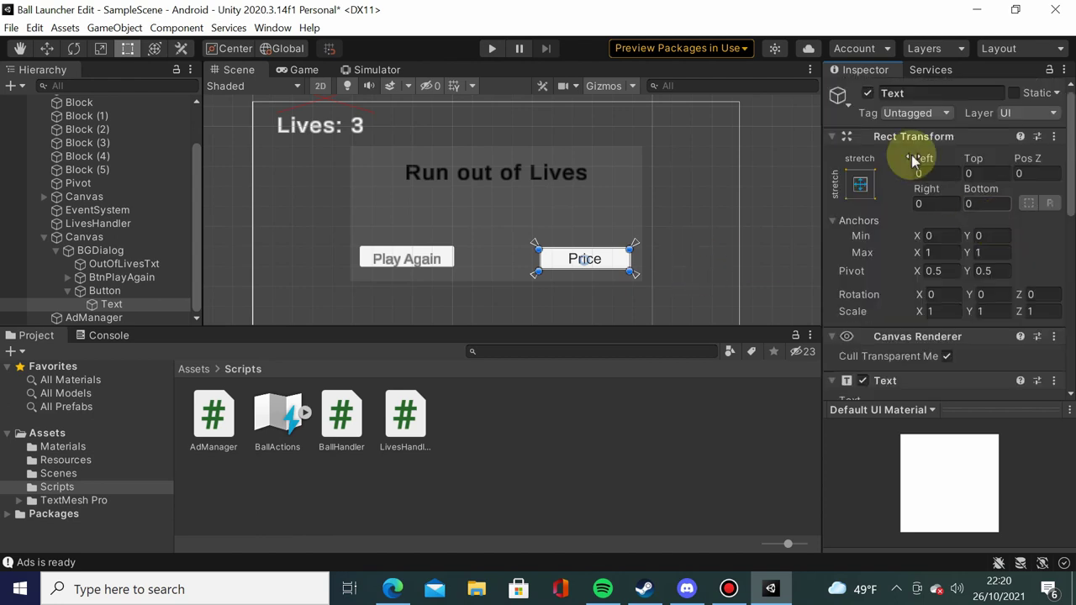
pyautogui.click(906, 92)
pyautogui.write('txtPrice')
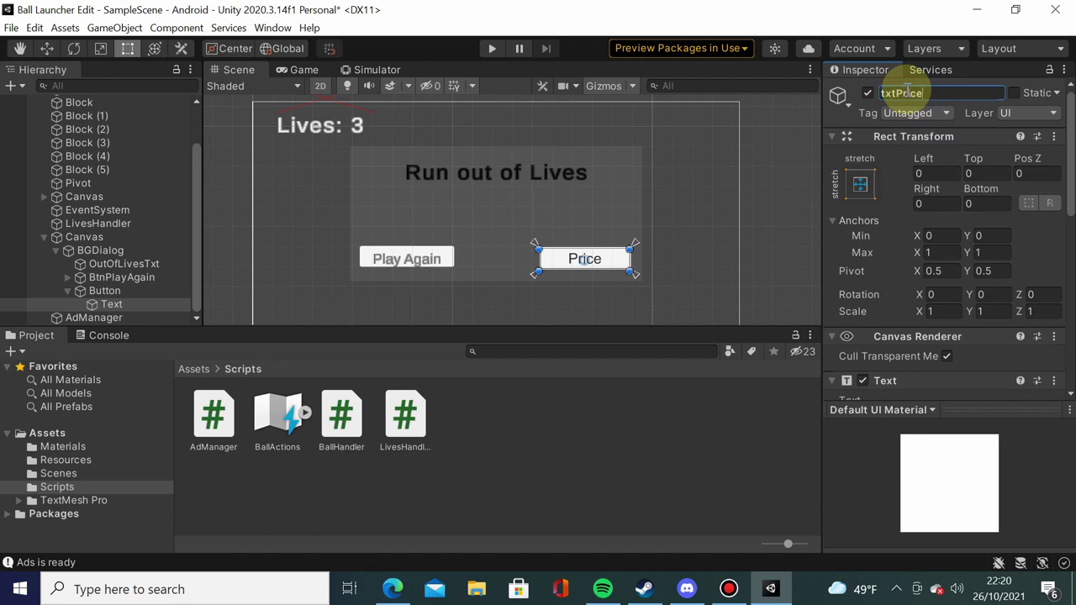
pyautogui.press('Return')
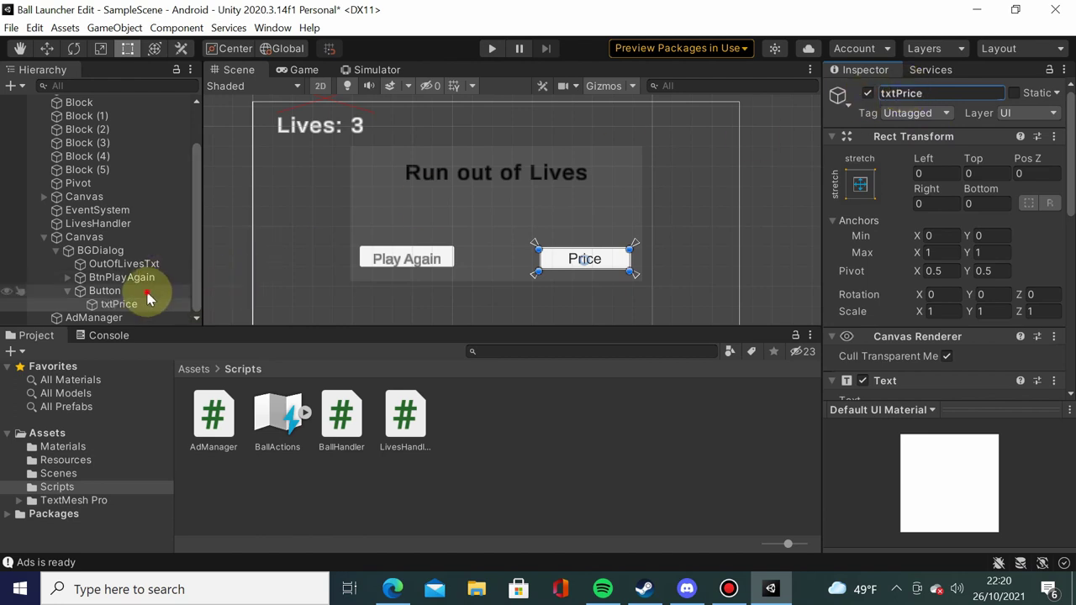
# Step: Rename the parent Button object to BtnPurchase
pyautogui.click(105, 290)
pyautogui.click(897, 92)
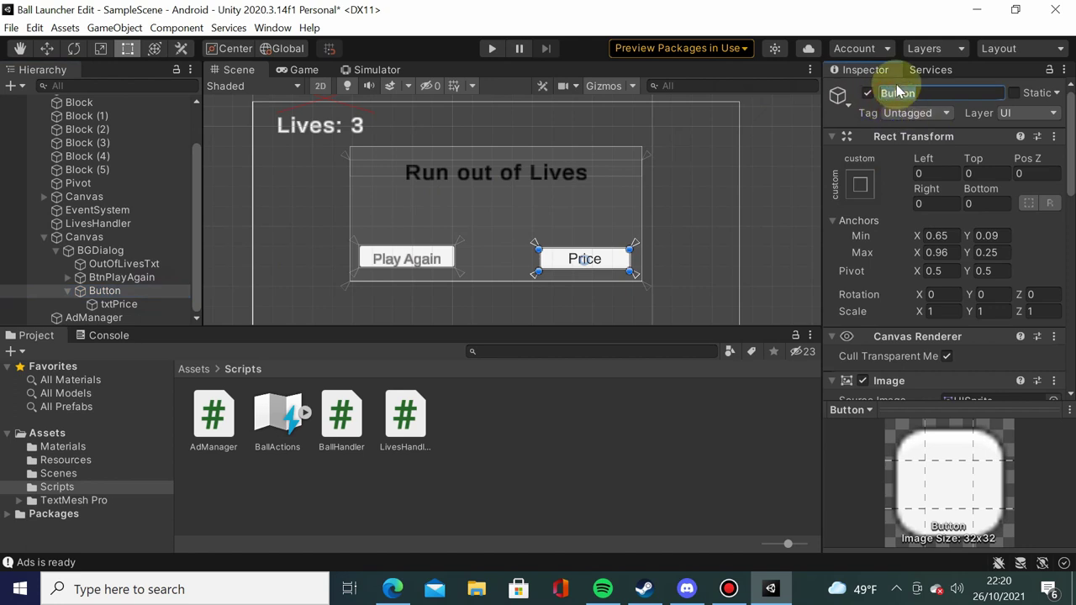
pyautogui.write('BtnPurchase')
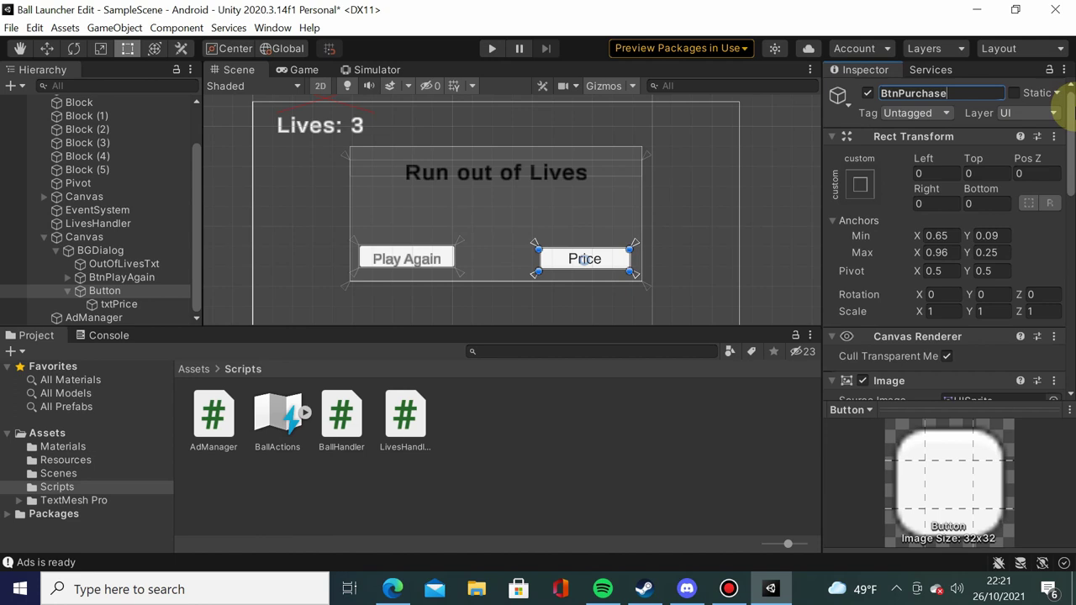
pyautogui.press('Return')
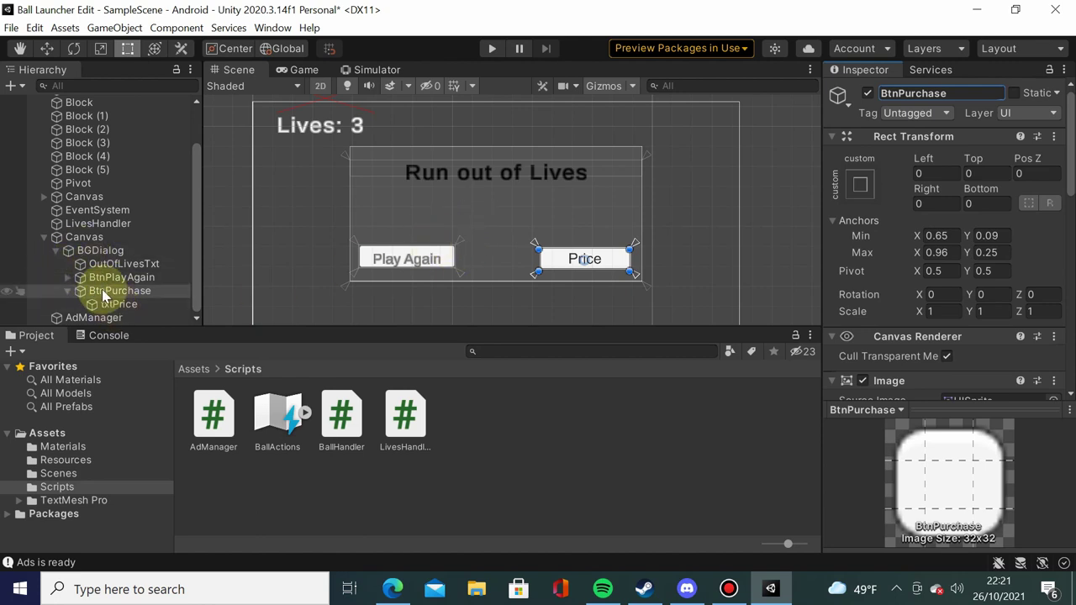
# Step: Add a new UI Text object as a child of BGDialog
pyautogui.click(126, 252)
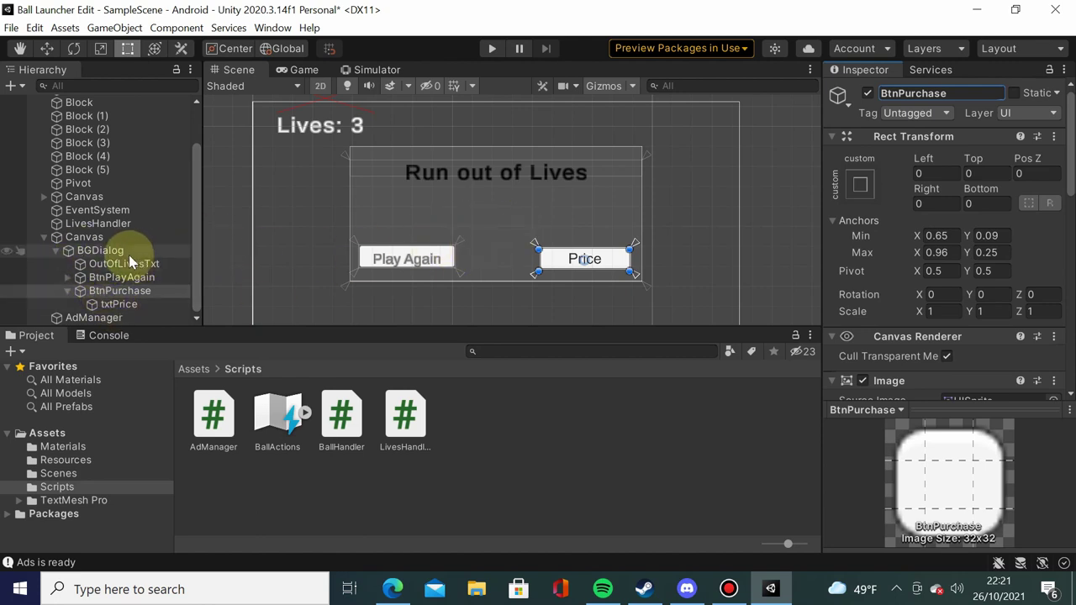
pyautogui.rightClick(125, 251)
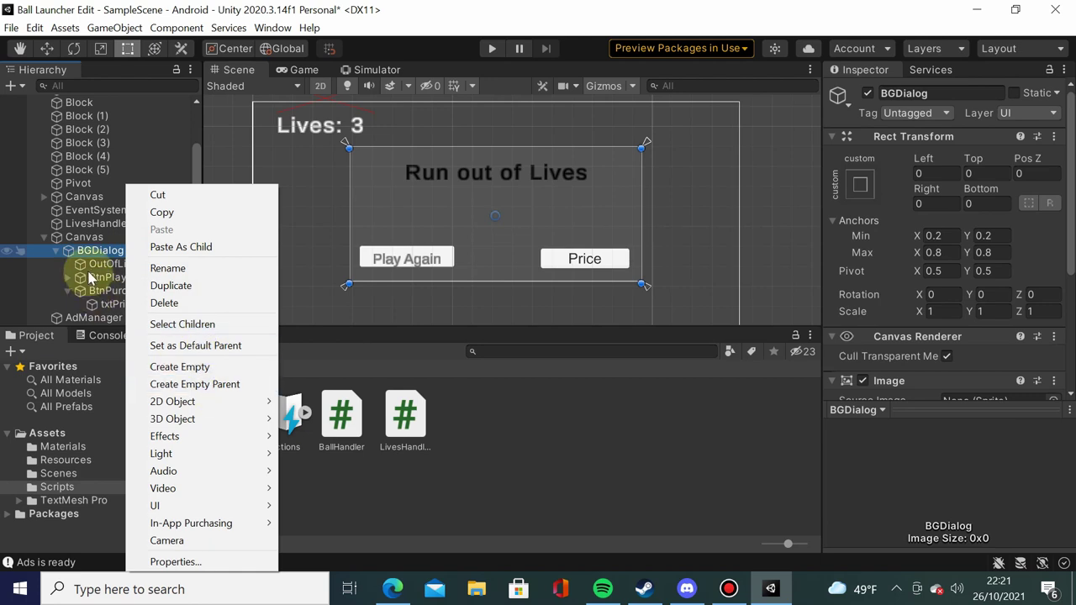
pyautogui.click(98, 259)
pyautogui.rightClick(98, 259)
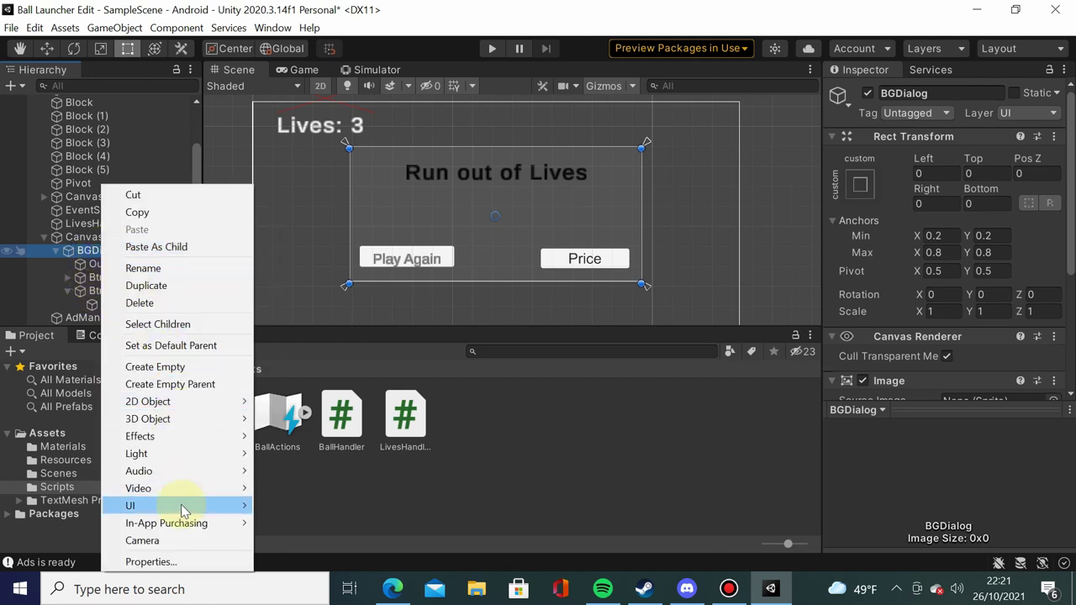
pyautogui.moveTo(184, 506)
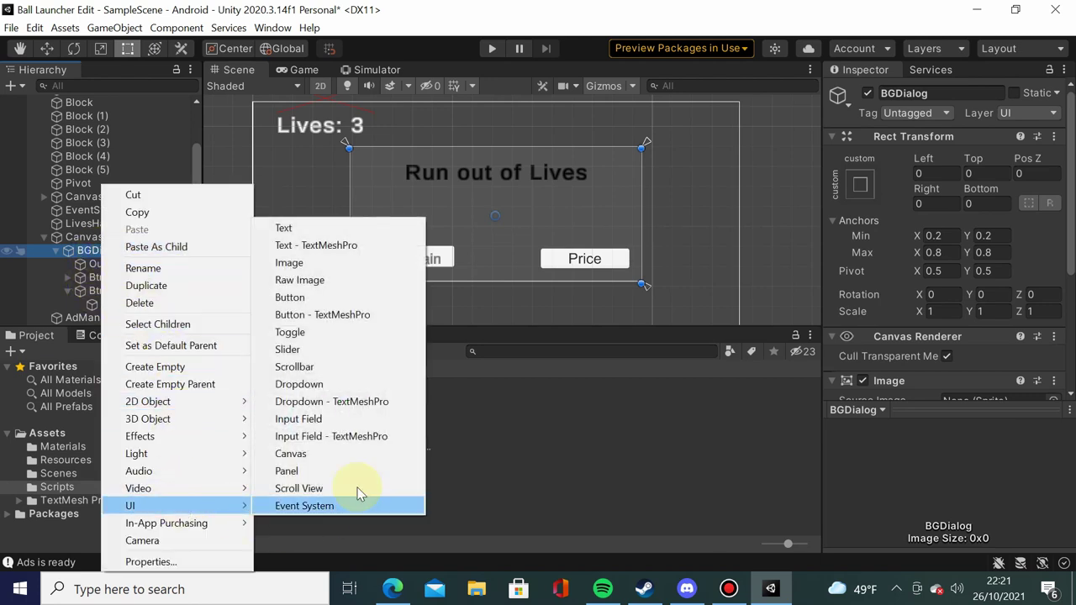
pyautogui.click(309, 229)
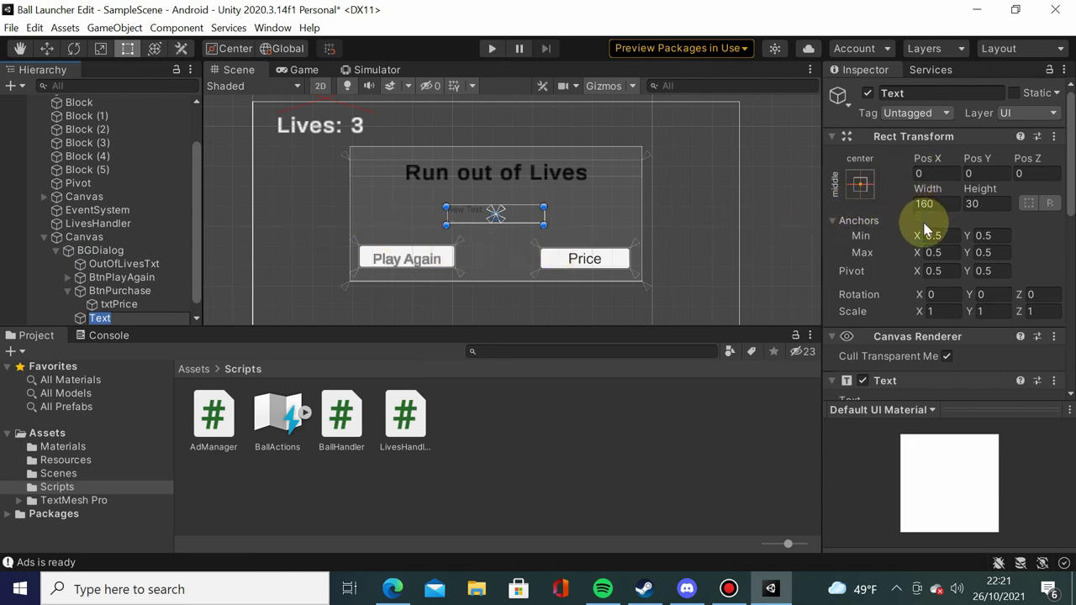
# Step: Anchor the new text across X 0.62–0.96 and Y 0.28–0.41, just above the Price button
pyautogui.moveTo(917, 231); pyautogui.dragTo(931, 235)
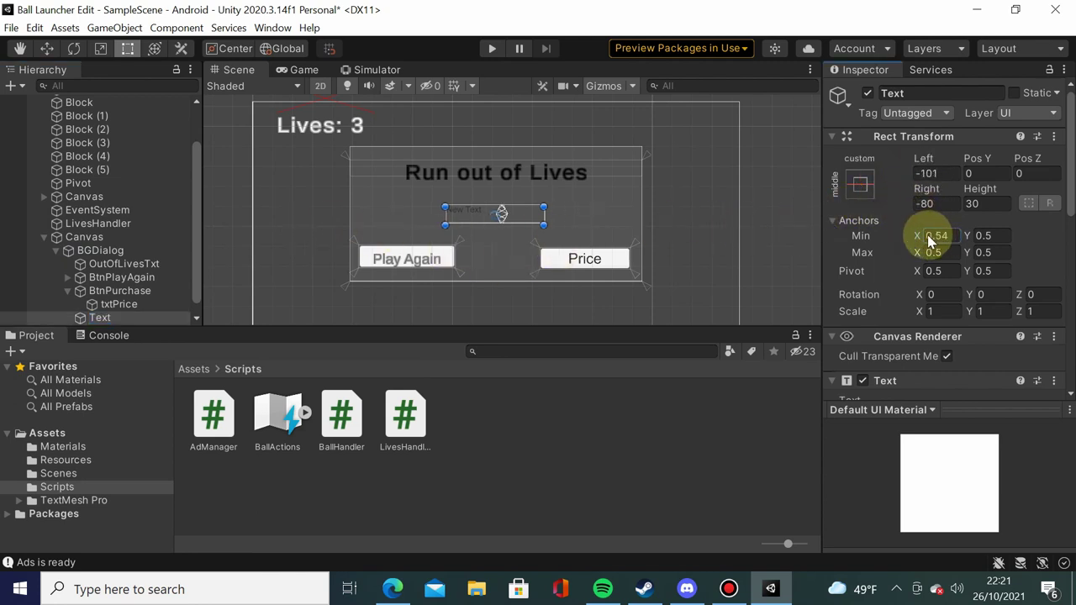
pyautogui.moveTo(932, 238); pyautogui.dragTo(941, 266)
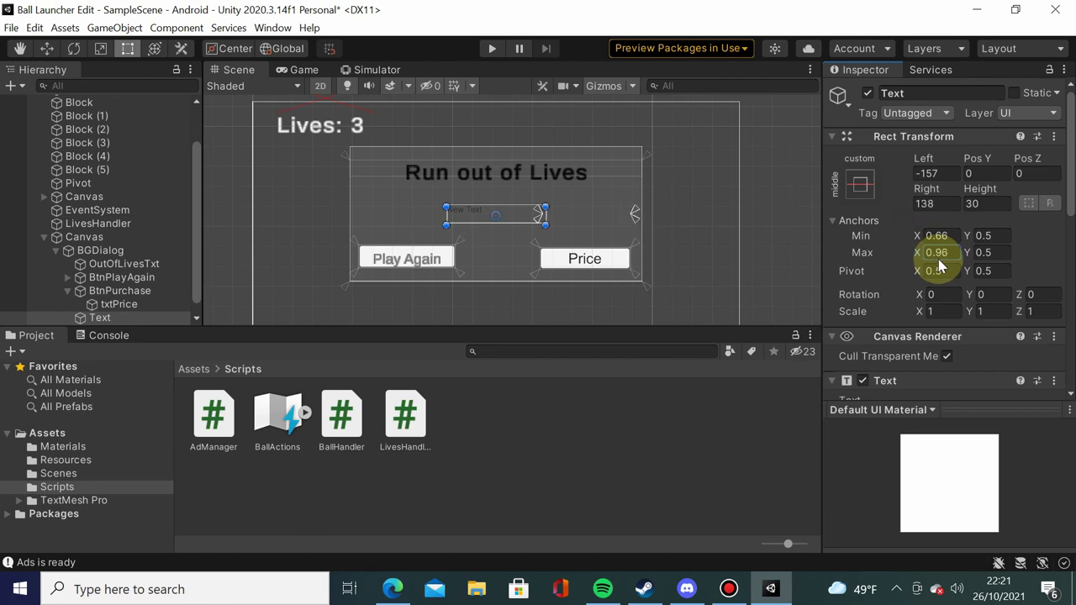
pyautogui.moveTo(937, 261); pyautogui.dragTo(937, 260)
pyautogui.click(912, 235)
pyautogui.moveTo(910, 235); pyautogui.dragTo(911, 235)
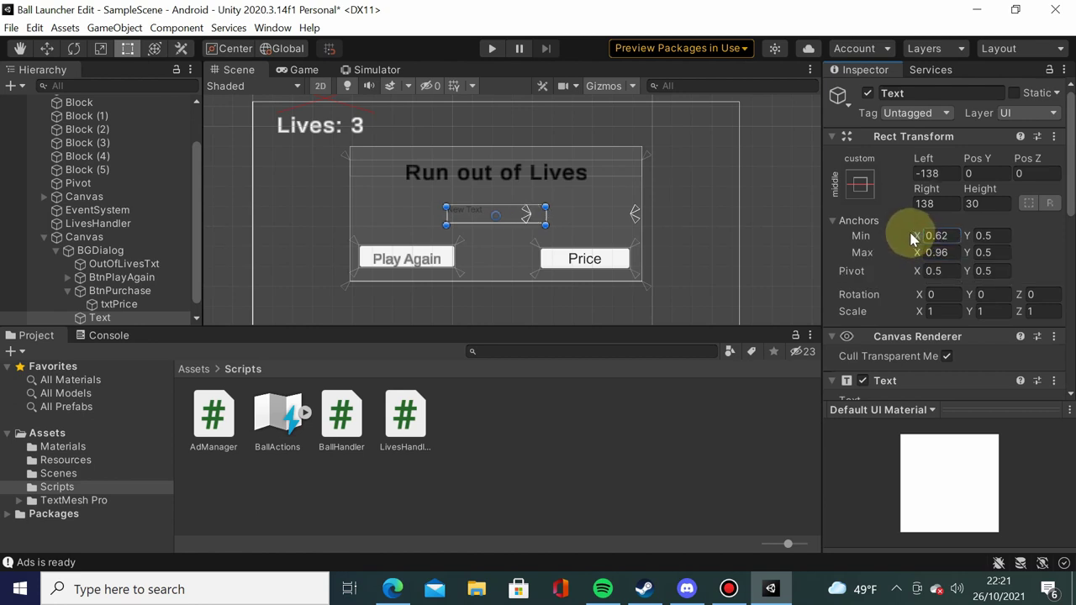
pyautogui.moveTo(911, 238); pyautogui.dragTo(912, 238)
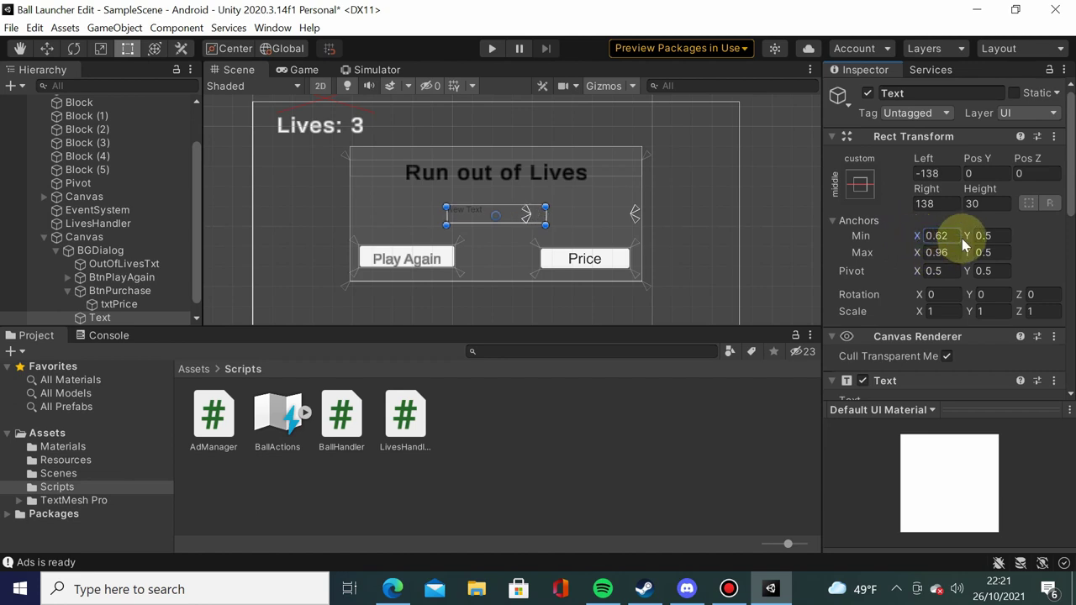
pyautogui.moveTo(964, 238); pyautogui.dragTo(966, 236)
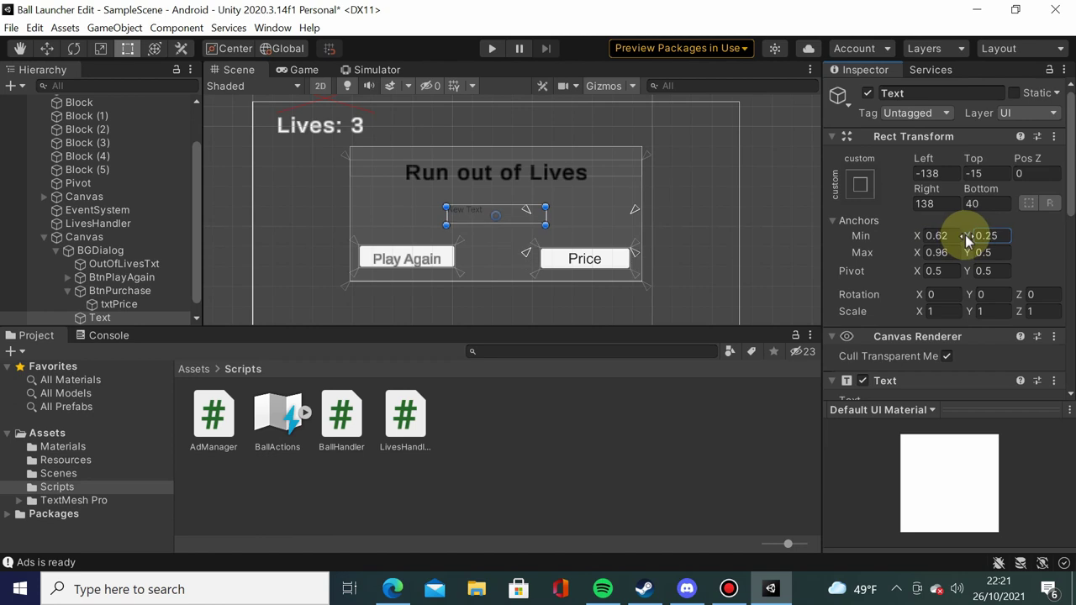
pyautogui.moveTo(965, 234)
pyautogui.mouseDown()
pyautogui.moveTo(963, 252)
pyautogui.moveTo(956, 244)
pyautogui.mouseUp()
pyautogui.write('0.41')
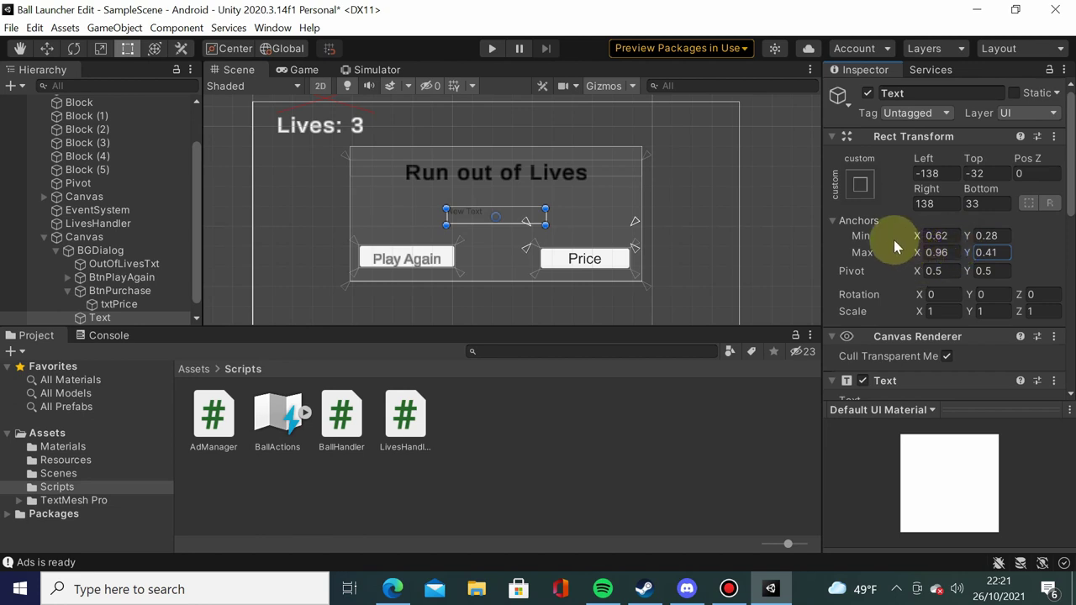
# Step: Set the text's Left, Top, Right and Bottom offsets to 0
pyautogui.click(923, 174)
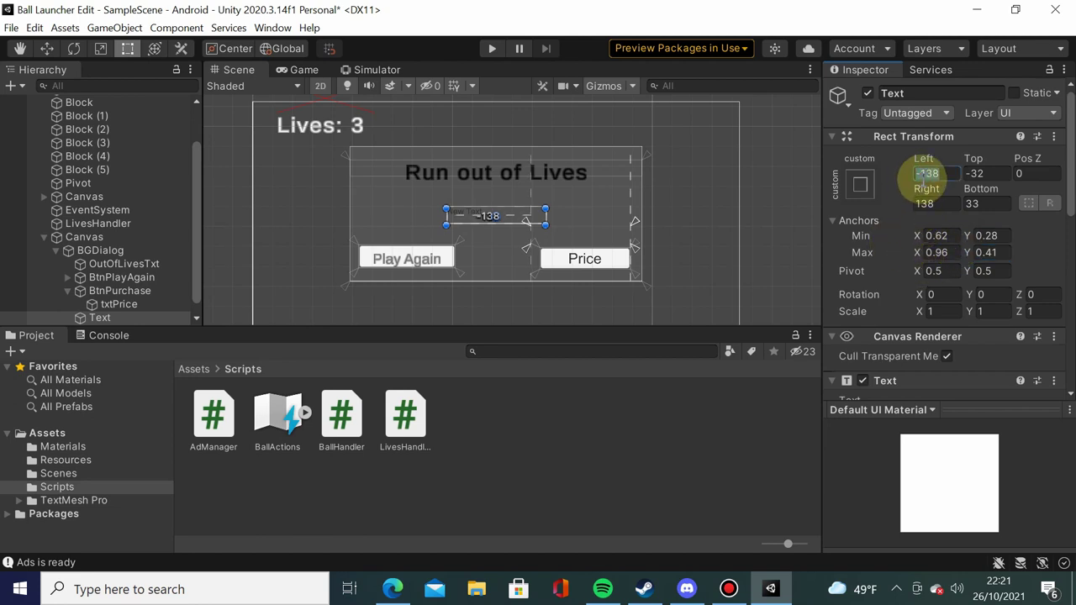
pyautogui.write('0')
pyautogui.press('Tab')
pyautogui.write('0')
pyautogui.press('Tab')
pyautogui.press('Tab')
pyautogui.write('0')
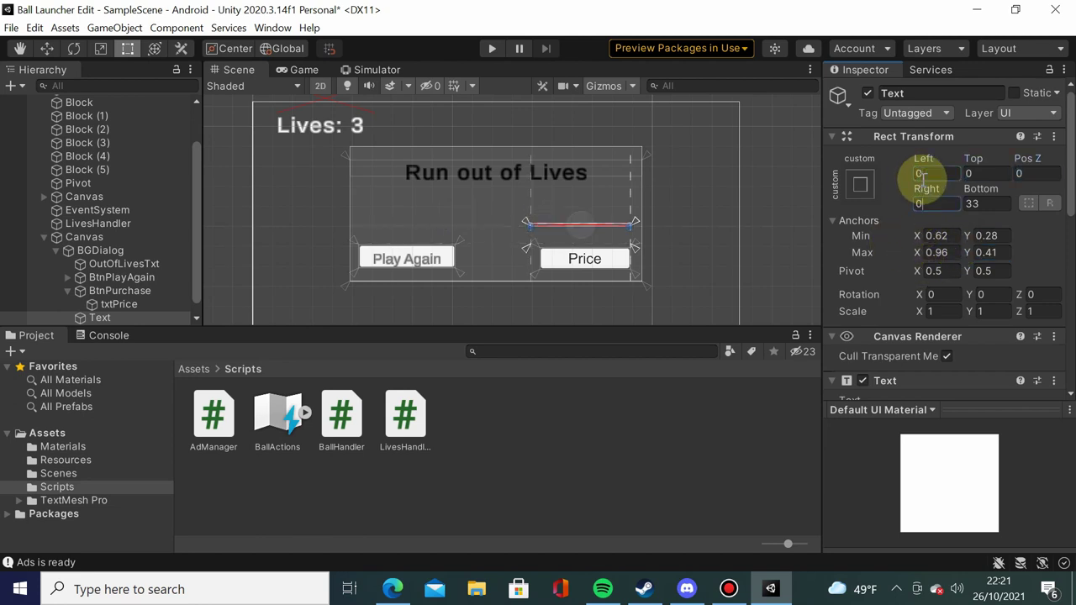
pyautogui.press('Tab')
pyautogui.write('0')
# Step: Centre the text horizontally and vertically, keeping horizontal overflow on wrap
pyautogui.scroll(-5, 953, 311)
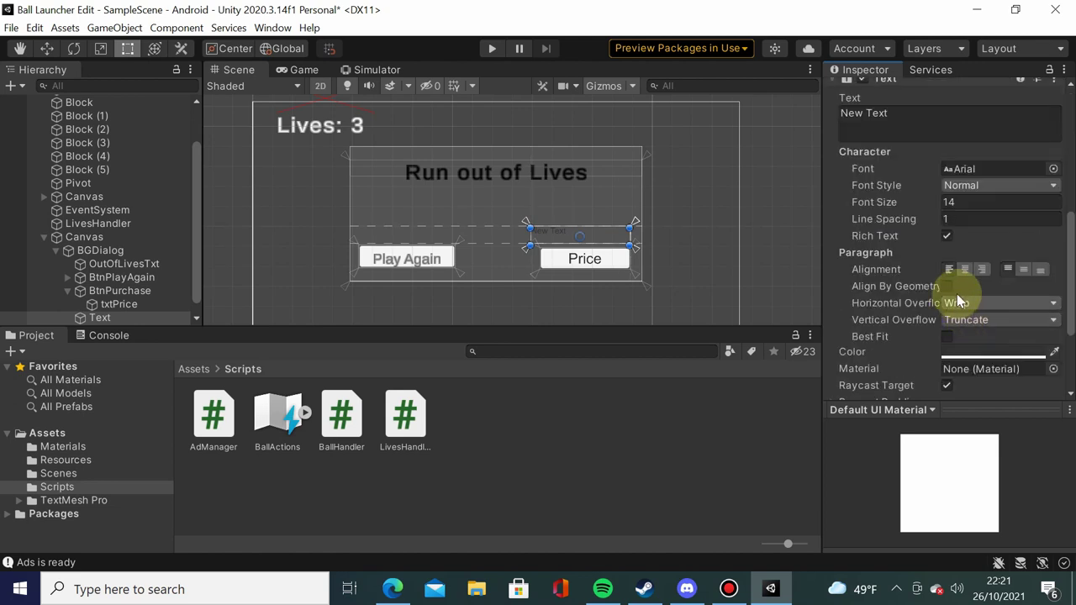
pyautogui.click(964, 268)
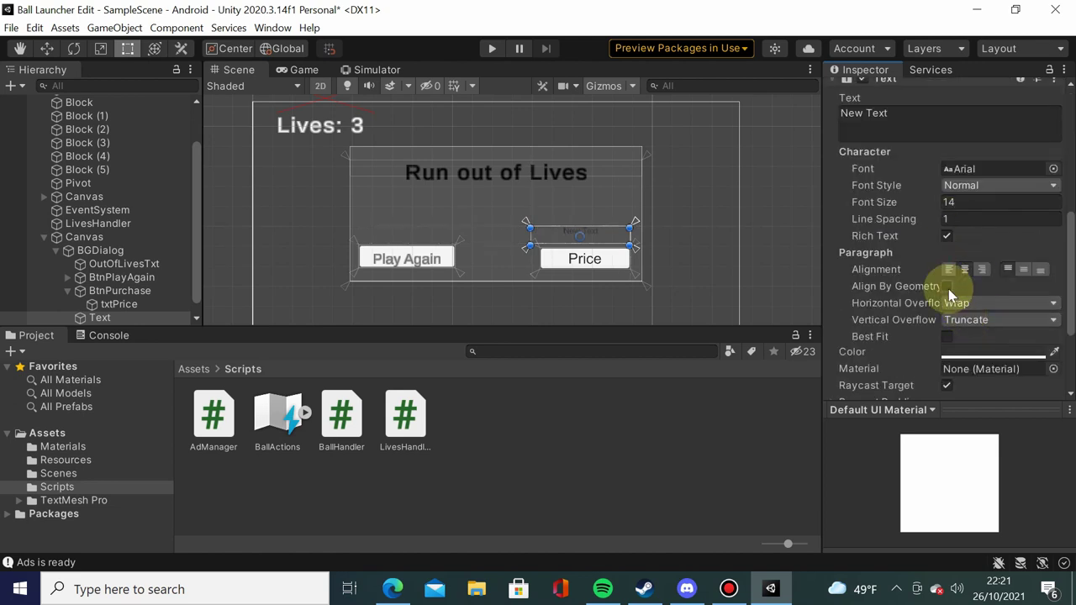
pyautogui.scroll(-2, 974, 253)
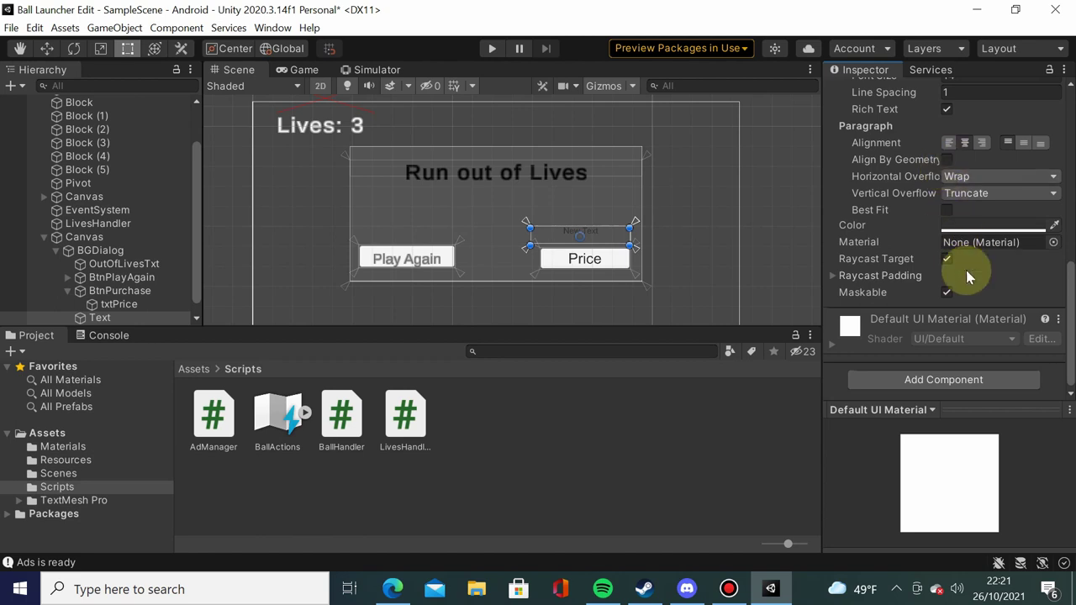
pyautogui.click(976, 194)
pyautogui.click(987, 178)
pyautogui.click(988, 178)
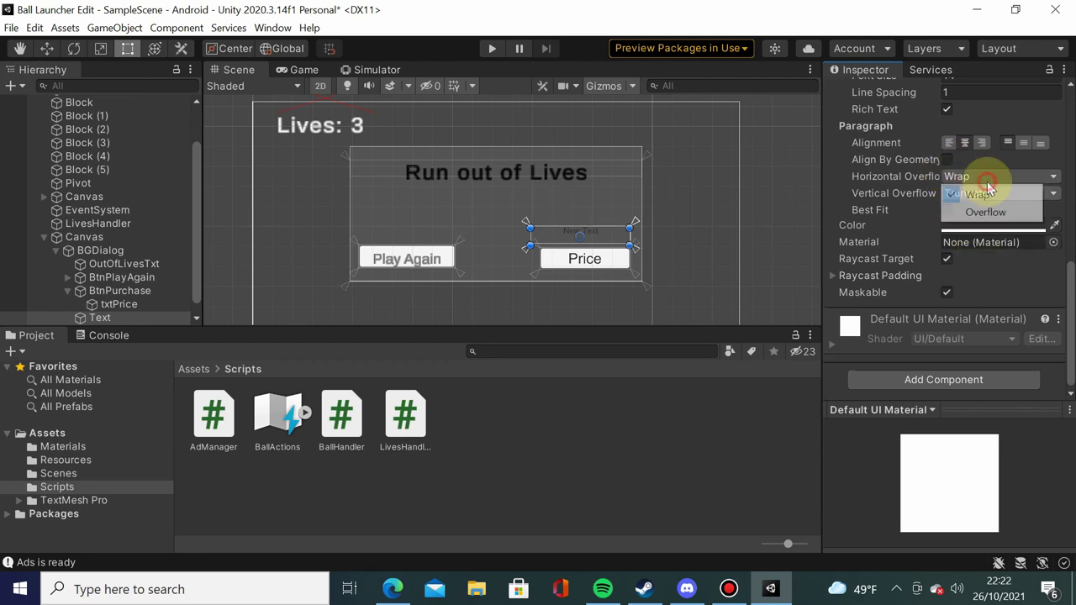
pyautogui.click(1004, 197)
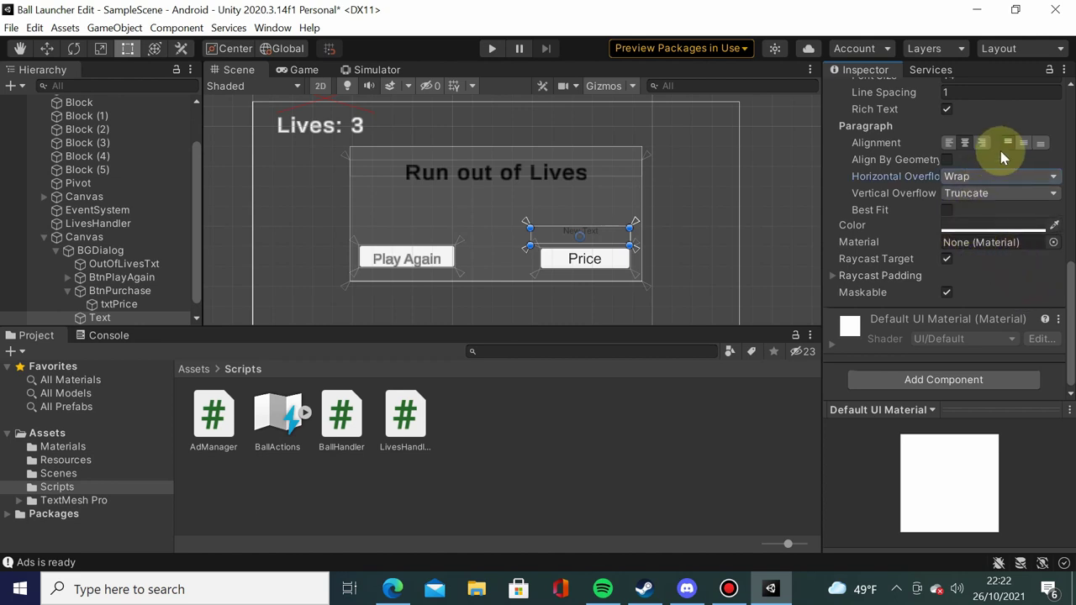
pyautogui.click(1022, 147)
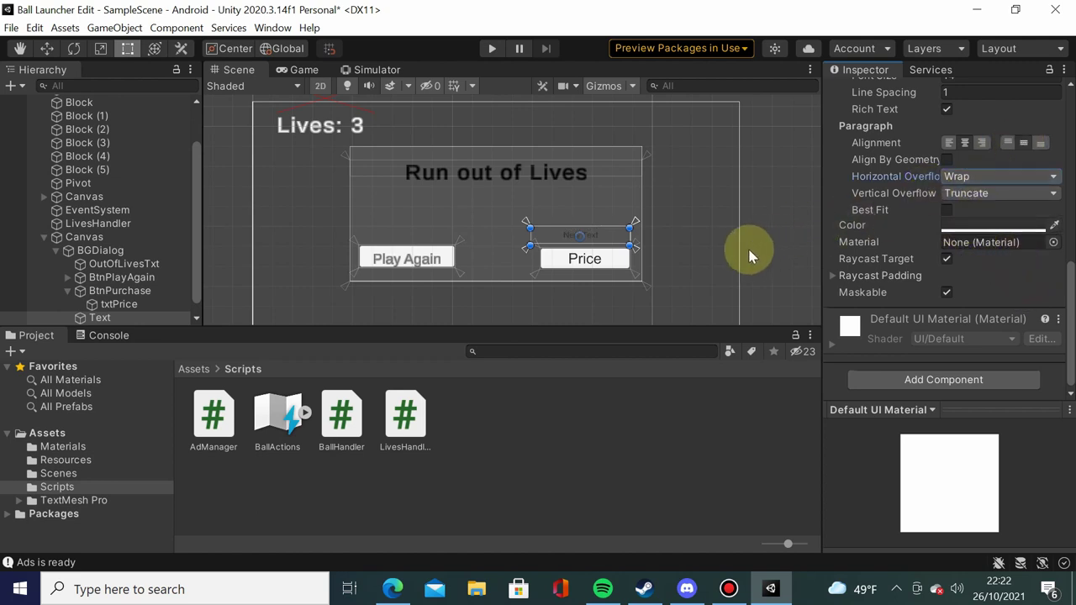
pyautogui.scroll(10, 991, 163)
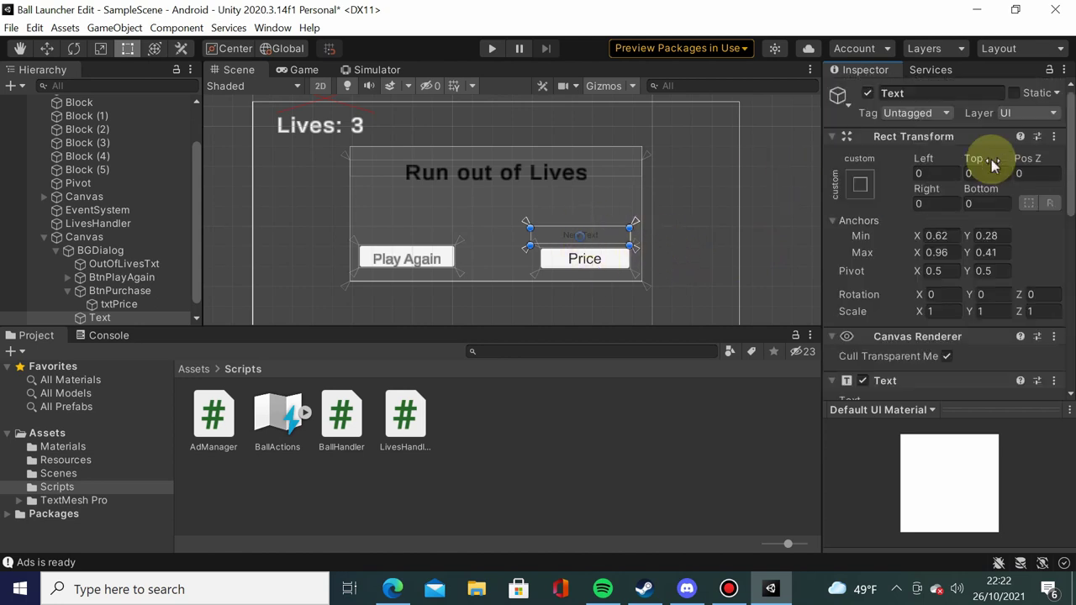
# Step: Rename the text object txtDesc, then select Canvas and BGDialog
pyautogui.click(954, 93)
pyautogui.write('txtDesc')
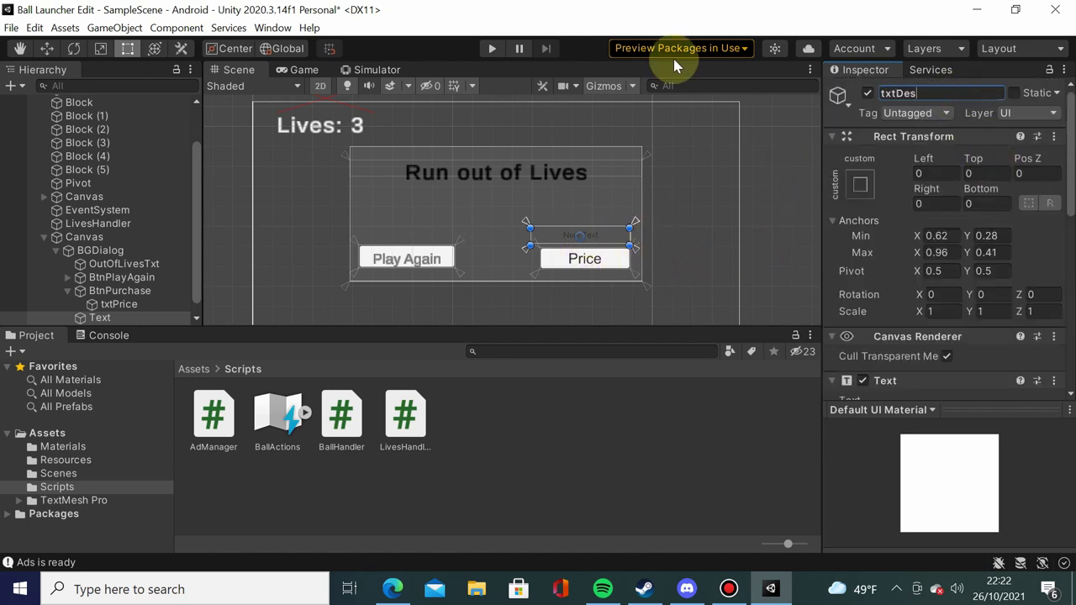
pyautogui.click(100, 240)
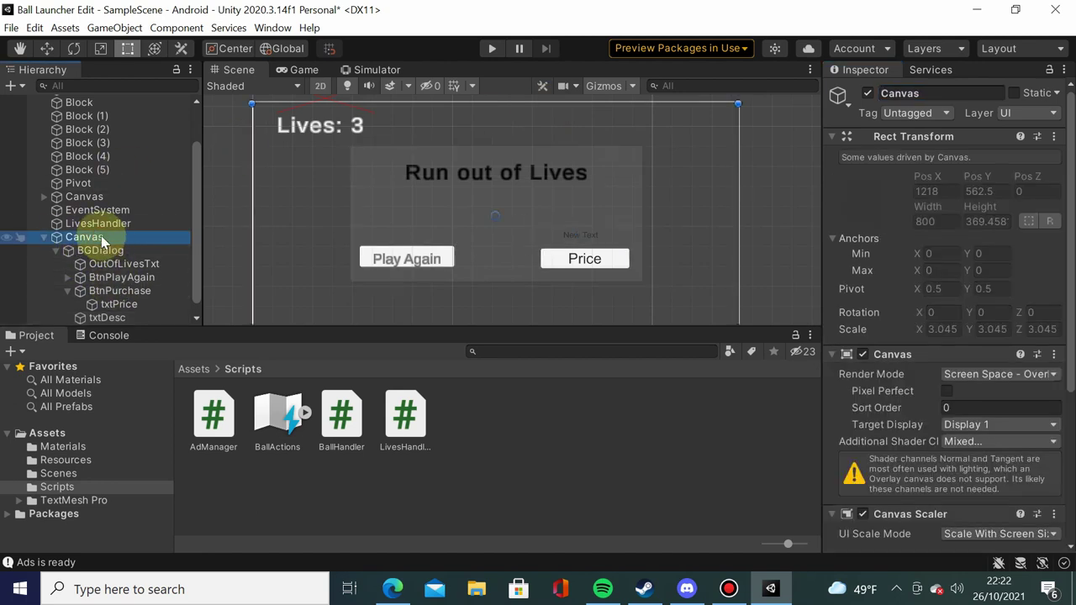
pyautogui.rightClick(101, 237)
pyautogui.click(98, 253)
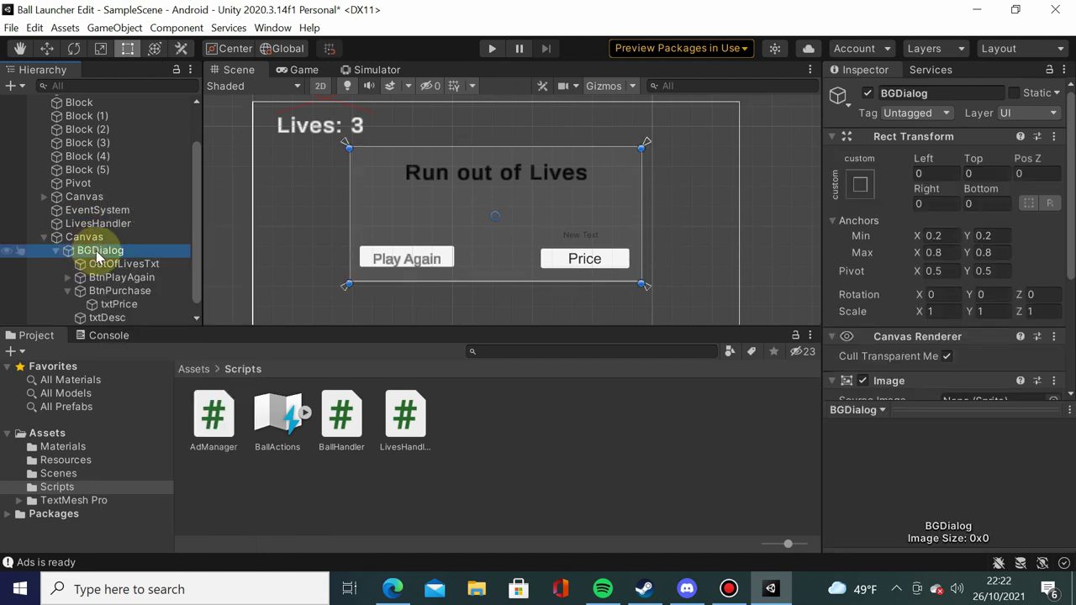
# Step: Add a new Text object under BGDialog, checking txtDesc's anchor values for reference
pyautogui.rightClick(98, 254)
pyautogui.moveTo(196, 505)
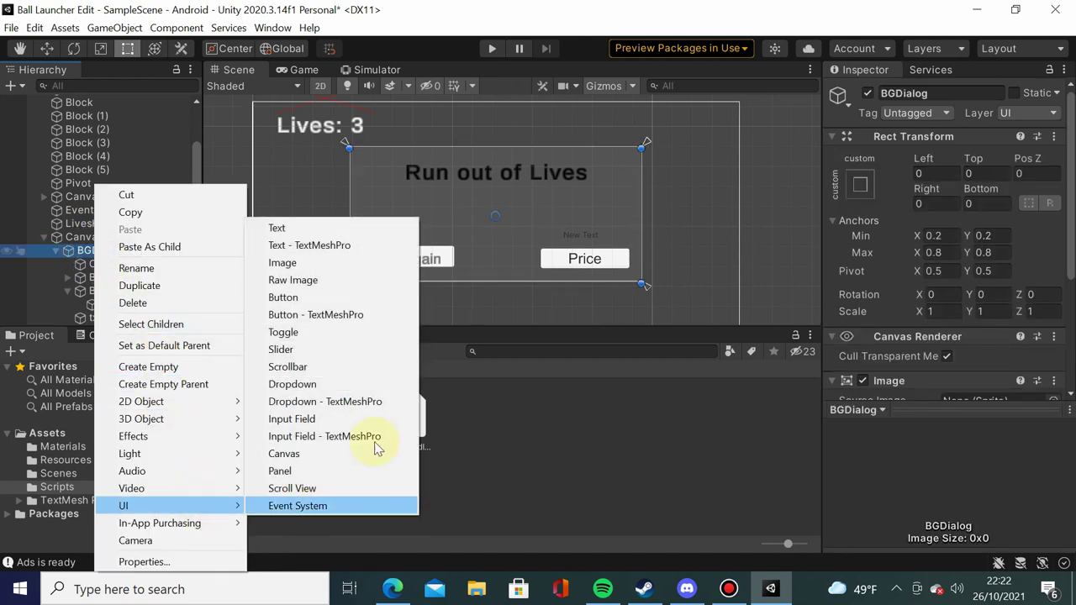
pyautogui.click(340, 230)
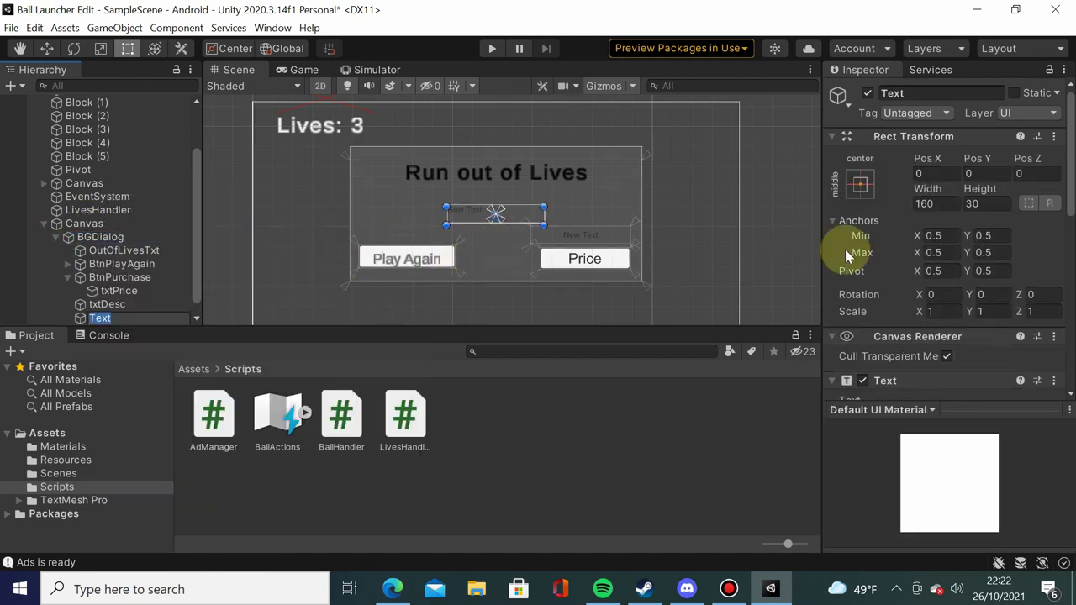
pyautogui.click(933, 237)
pyautogui.write('0')
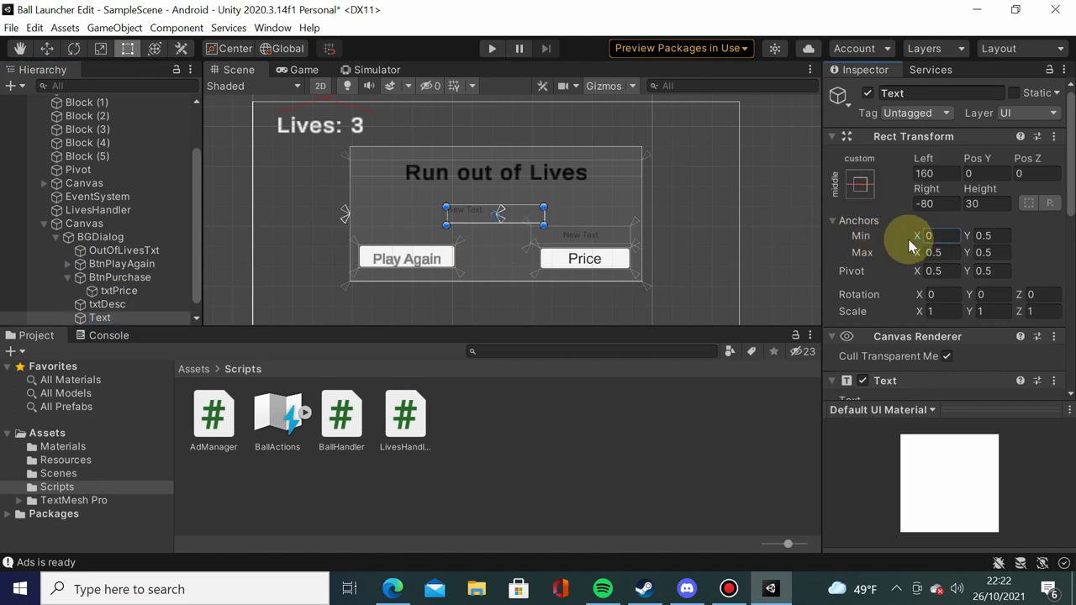
pyautogui.moveTo(911, 244); pyautogui.dragTo(925, 250)
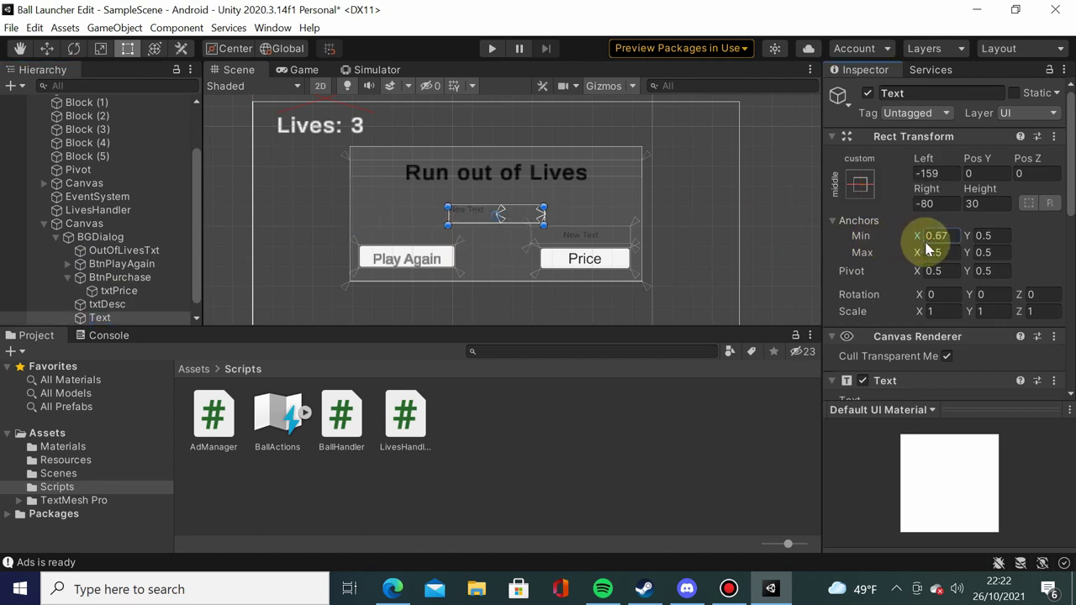
pyautogui.click(134, 291)
pyautogui.click(144, 302)
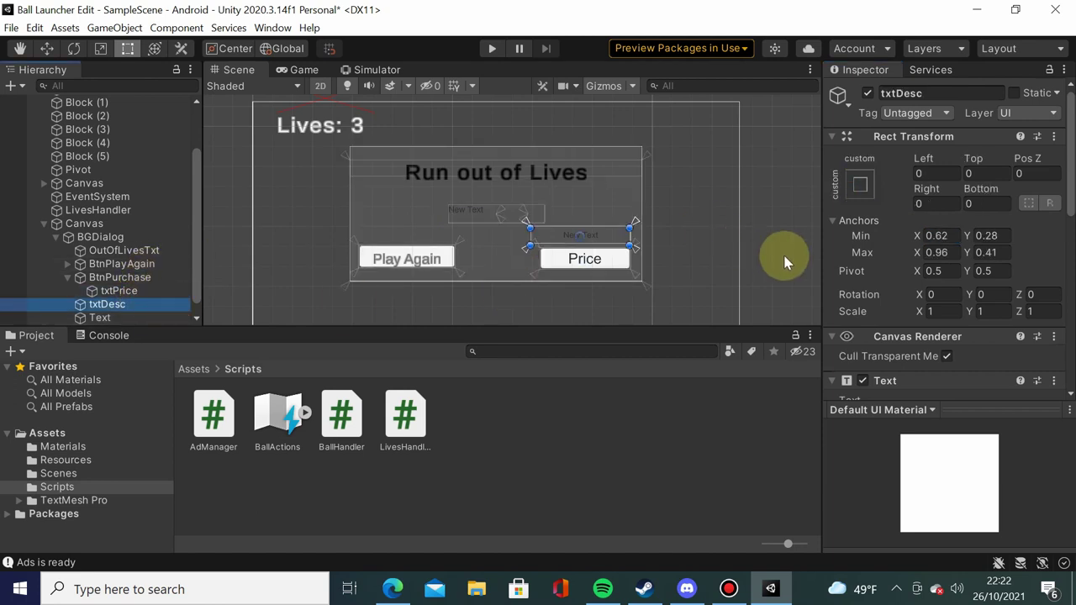
pyautogui.click(134, 317)
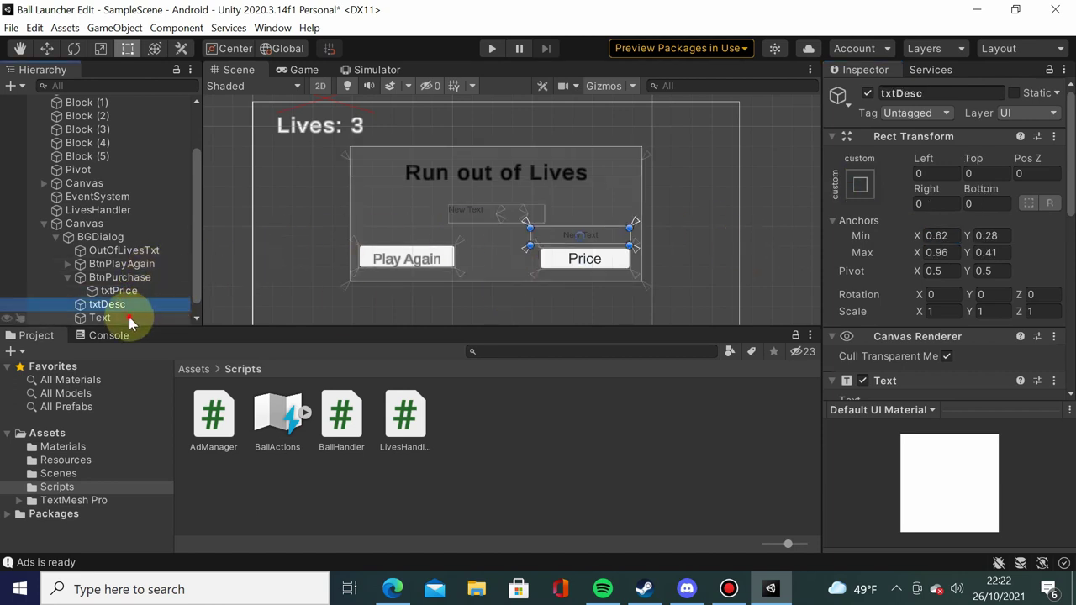
# Step: Anchor the new text from 0.62/0.42 to 0.96/0.56, above txtDesc
pyautogui.click(937, 235)
pyautogui.write('0.62')
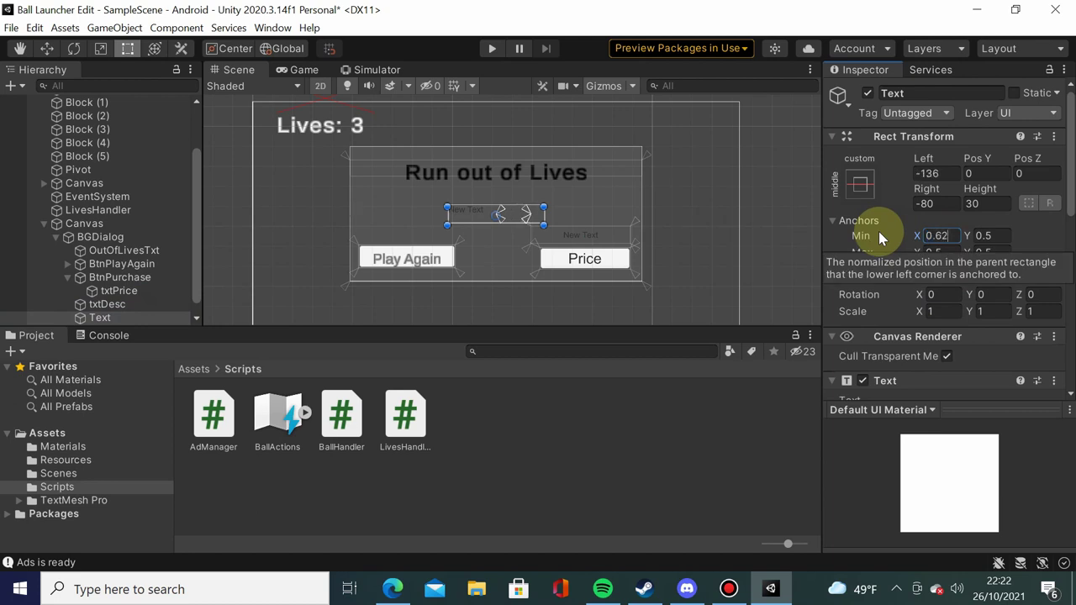
pyautogui.press('Tab')
pyautogui.press('Tab')
pyautogui.write('0.9')
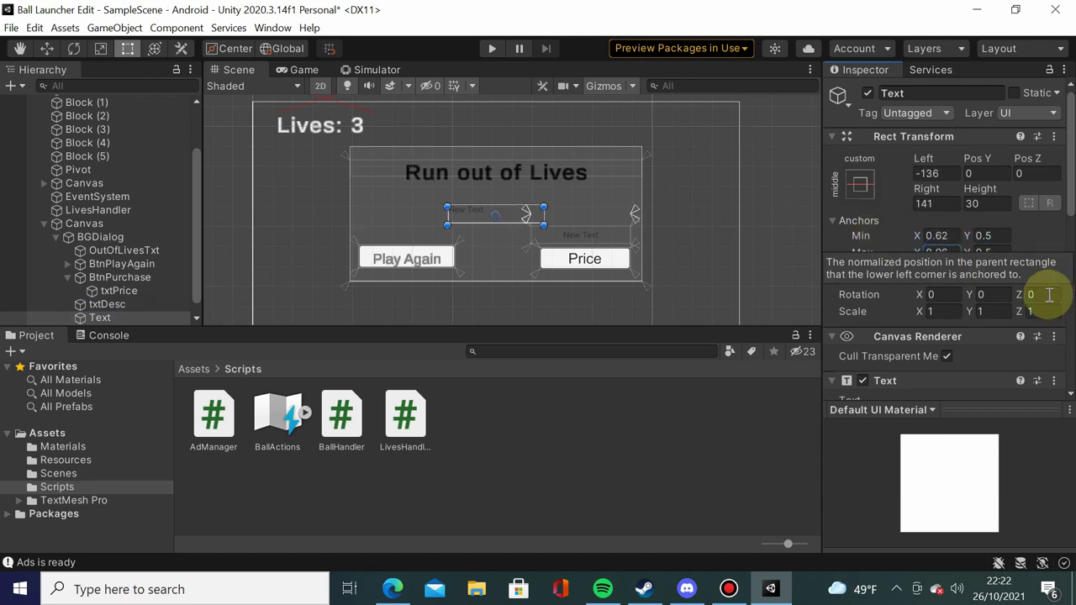
pyautogui.moveTo(972, 253); pyautogui.dragTo(960, 233)
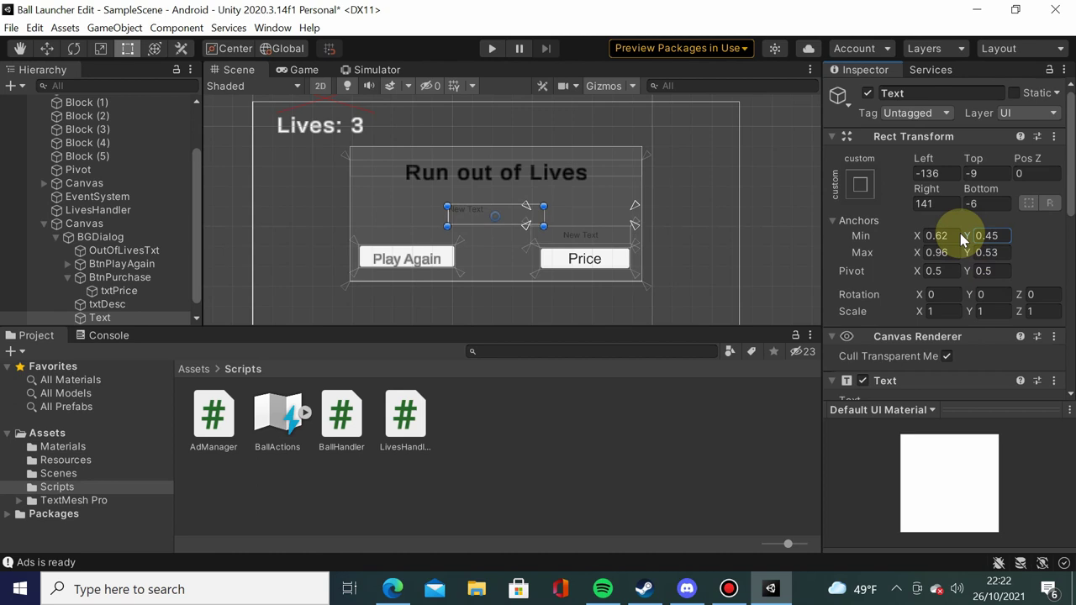
pyautogui.moveTo(971, 255); pyautogui.dragTo(966, 253)
pyautogui.write('0.56')
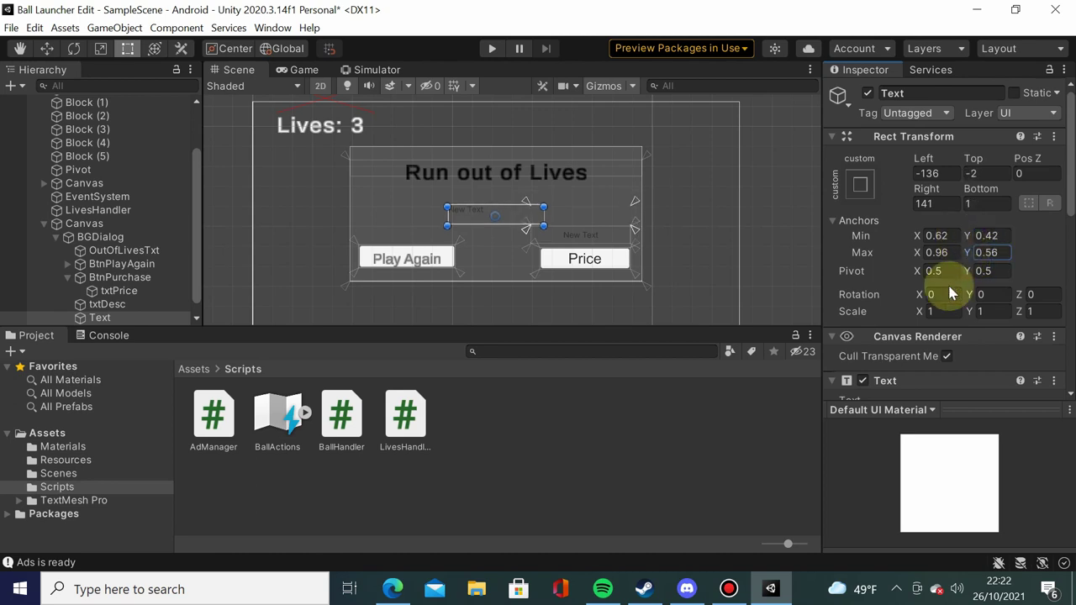
# Step: Zero the new text's Left, Top and Right offsets
pyautogui.click(945, 175)
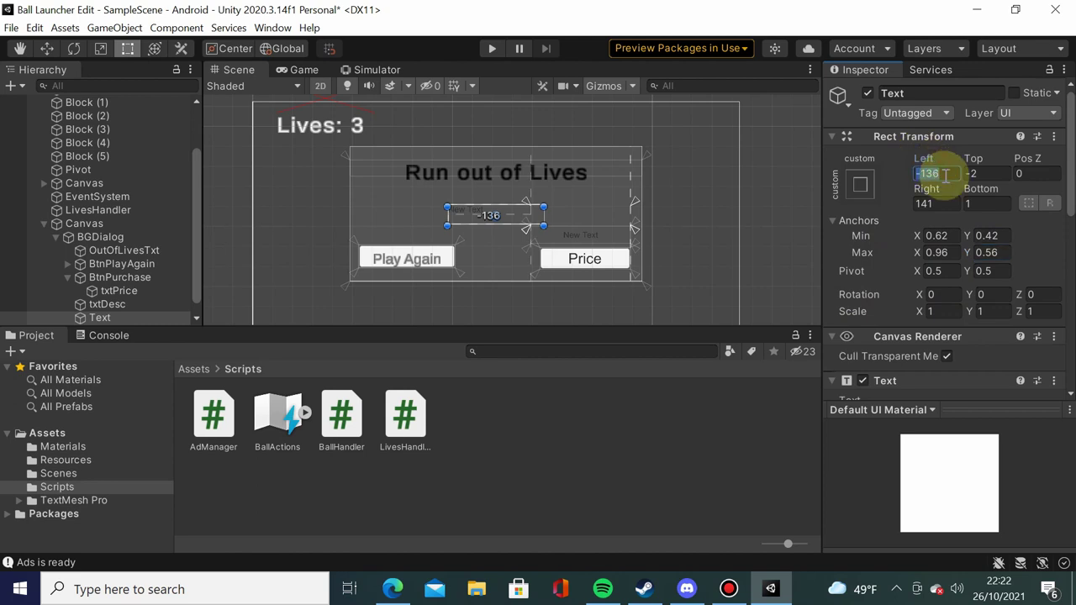
pyautogui.write('0')
pyautogui.press('Tab')
pyautogui.write('0')
pyautogui.press('Tab')
pyautogui.press('Tab')
pyautogui.write('0')
pyautogui.press('Tab')
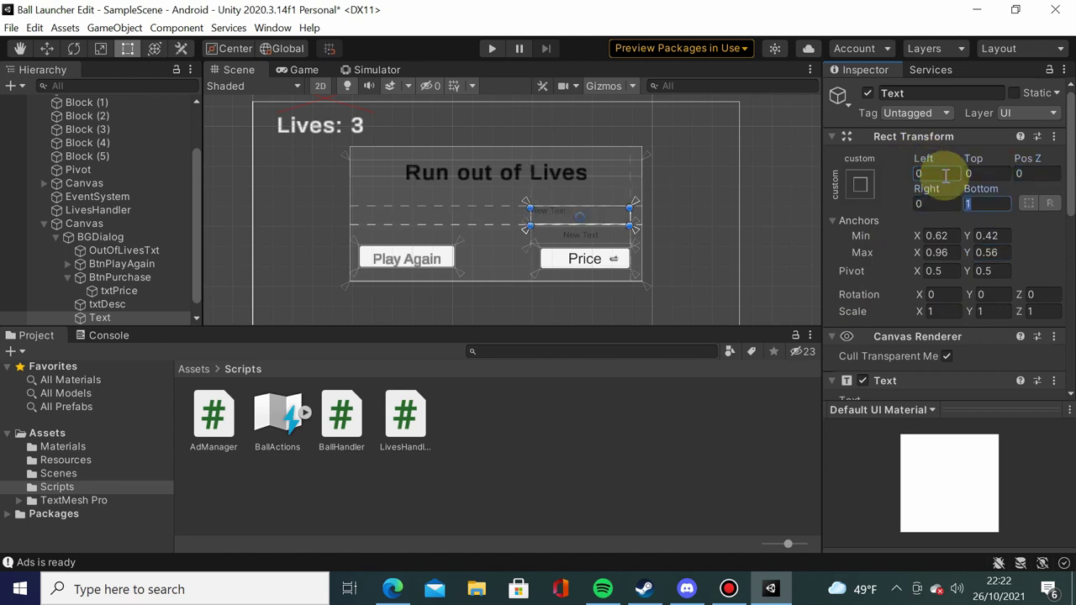
# Step: Bottom-align the new text, raise its font size to 18, and rename it txtName
pyautogui.scroll(-5, 909, 295)
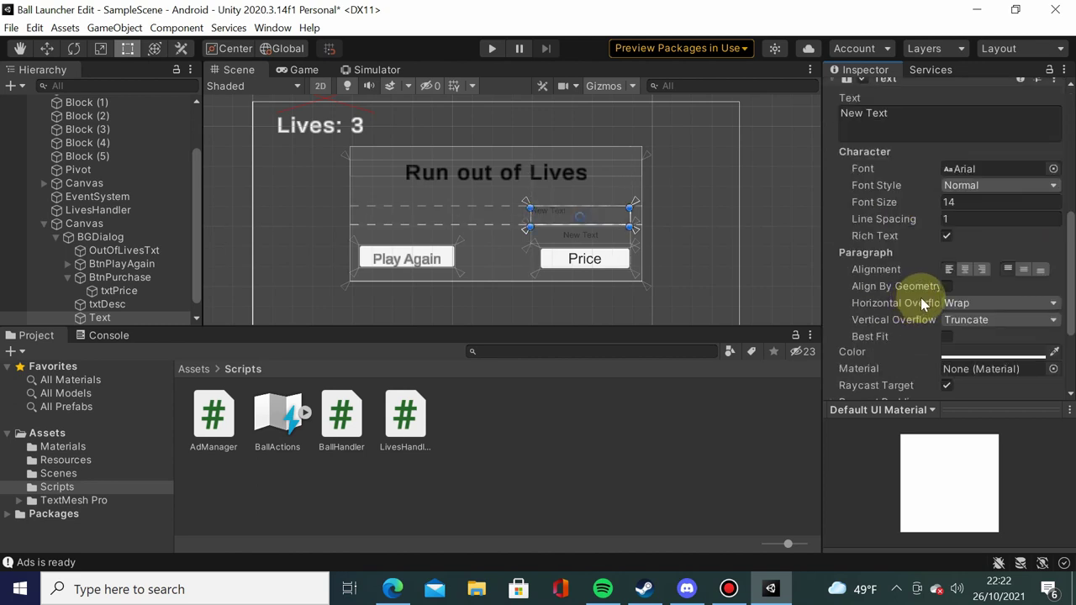
pyautogui.click(1023, 270)
pyautogui.click(1039, 270)
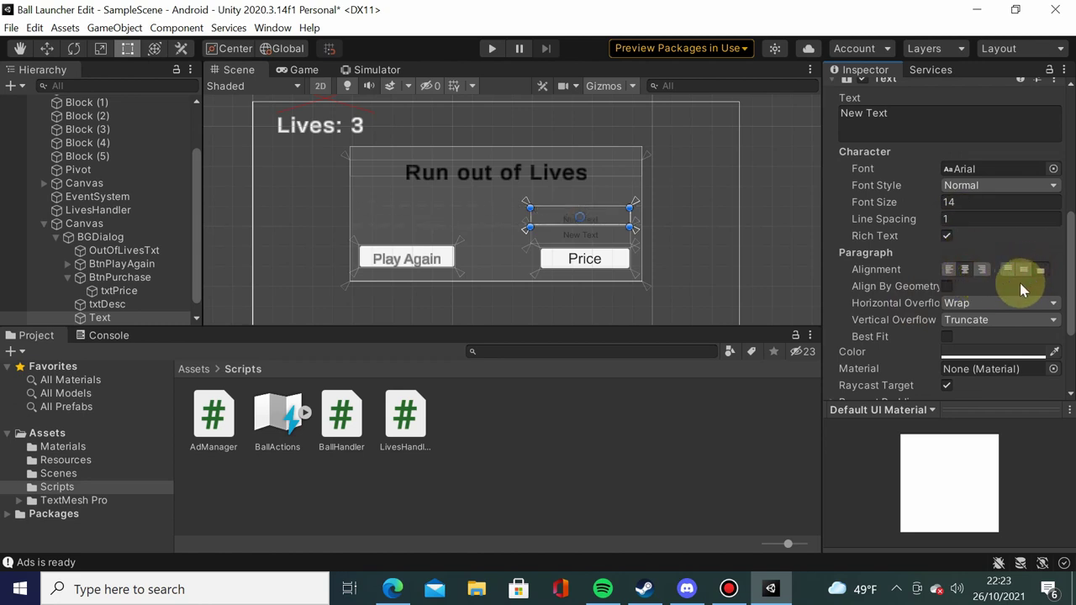
pyautogui.click(952, 203)
pyautogui.write('18')
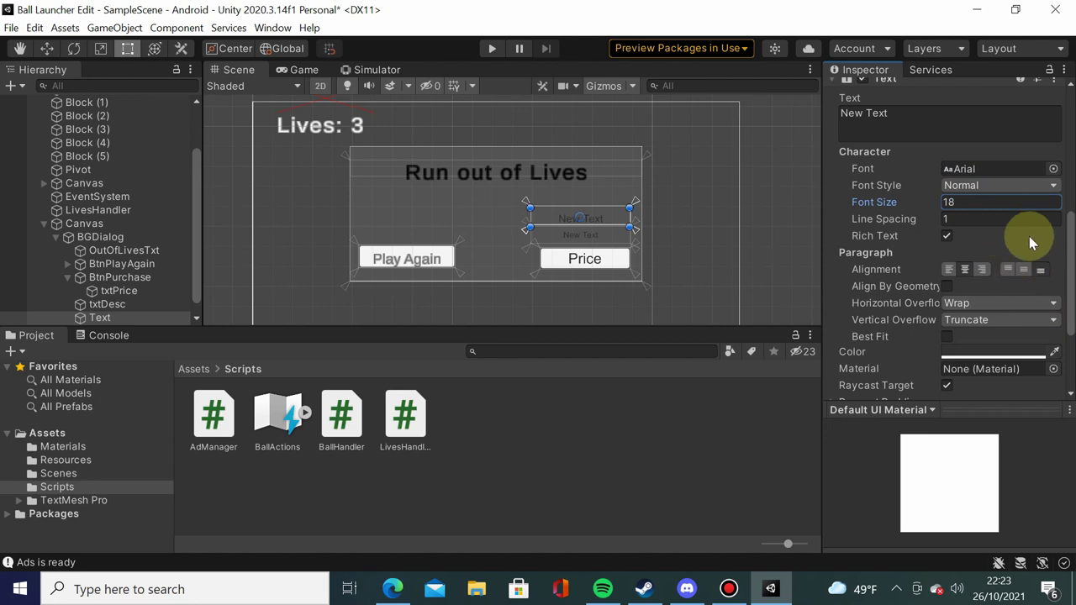
pyautogui.scroll(5, 1034, 239)
pyautogui.click(947, 100)
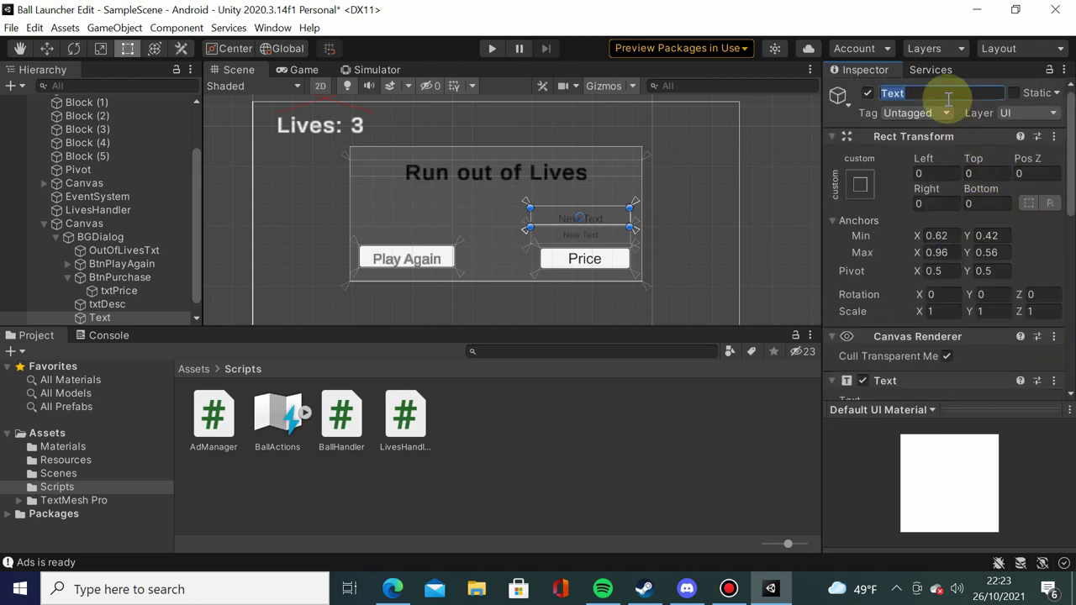
pyautogui.write('txtName')
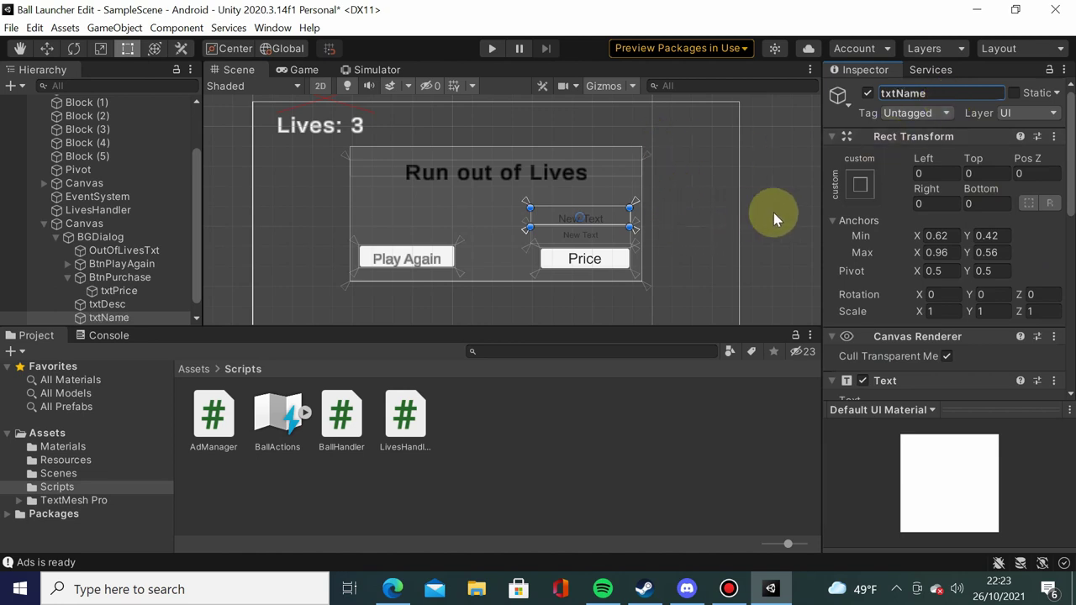
pyautogui.click(118, 306)
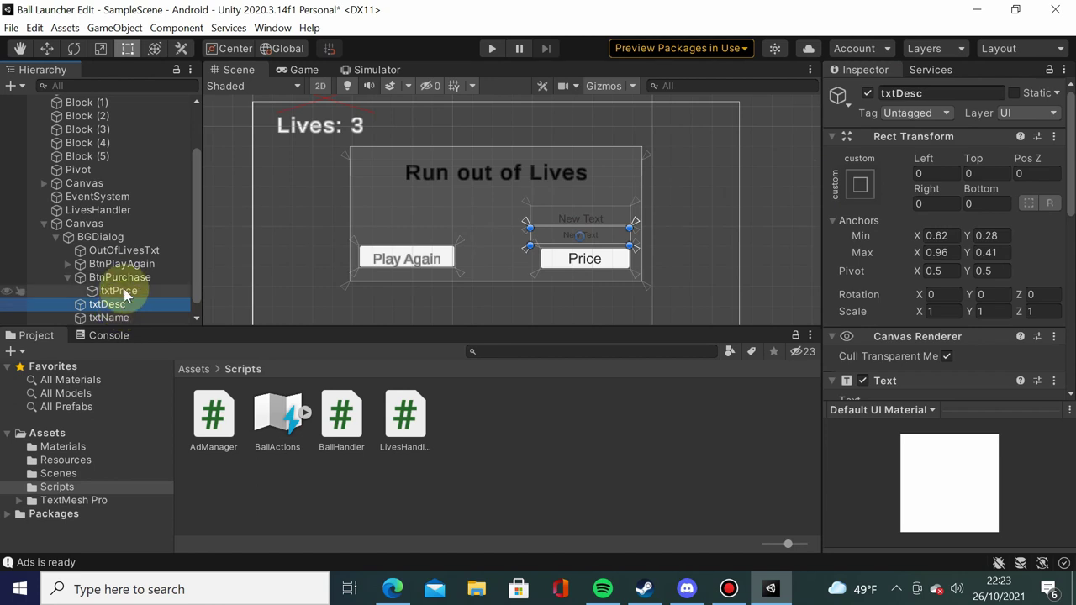
pyautogui.click(122, 291)
pyautogui.click(109, 318)
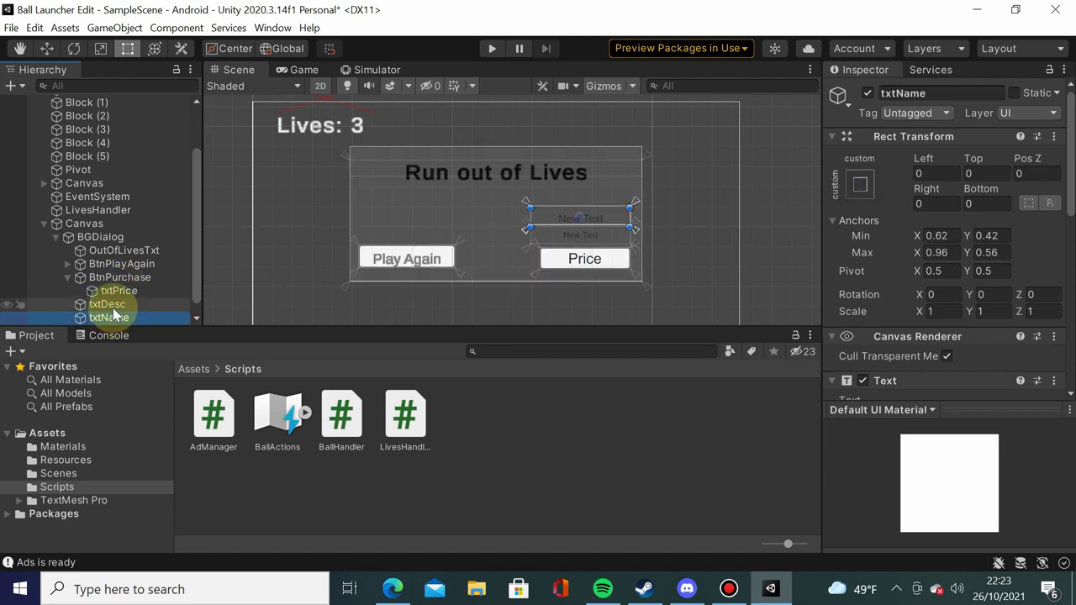
pyautogui.click(108, 304)
pyautogui.click(118, 291)
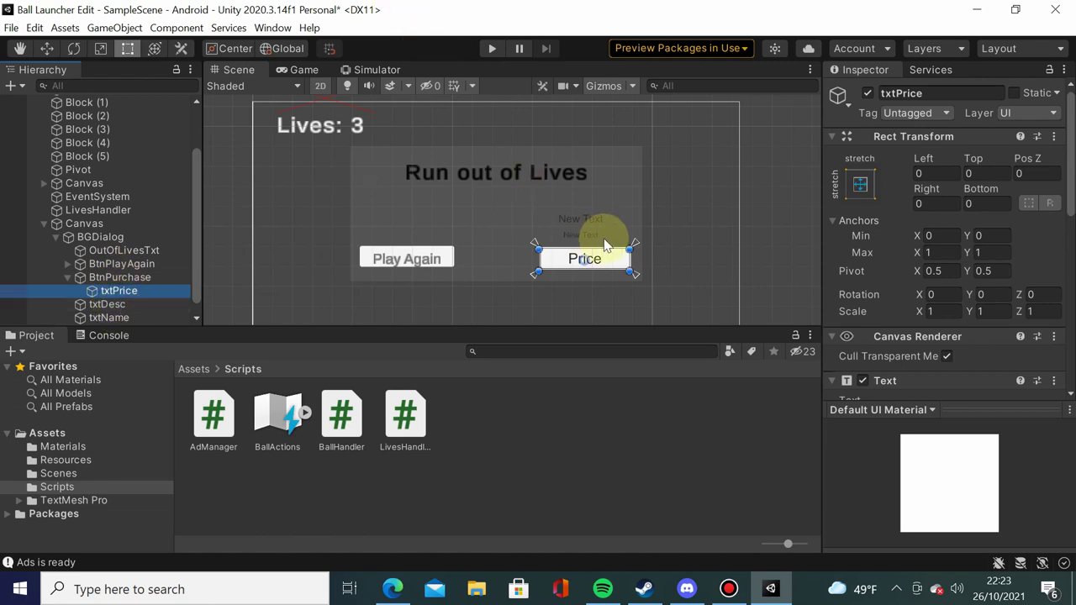
pyautogui.click(773, 263)
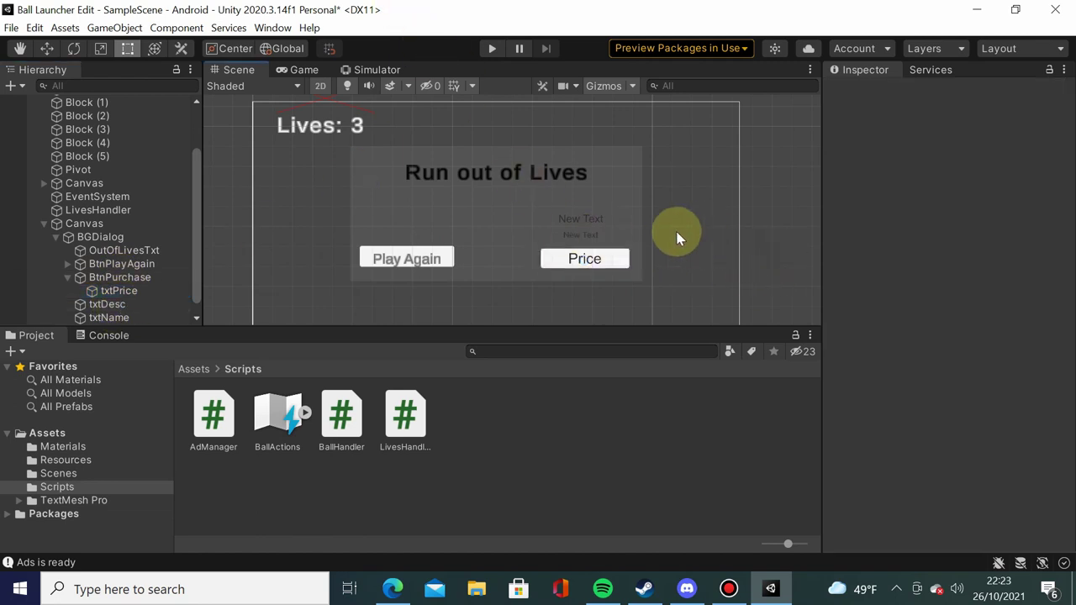
# Step: Inspect the Advertisement package in Package Manager, then show the Services panel
pyautogui.click(271, 29)
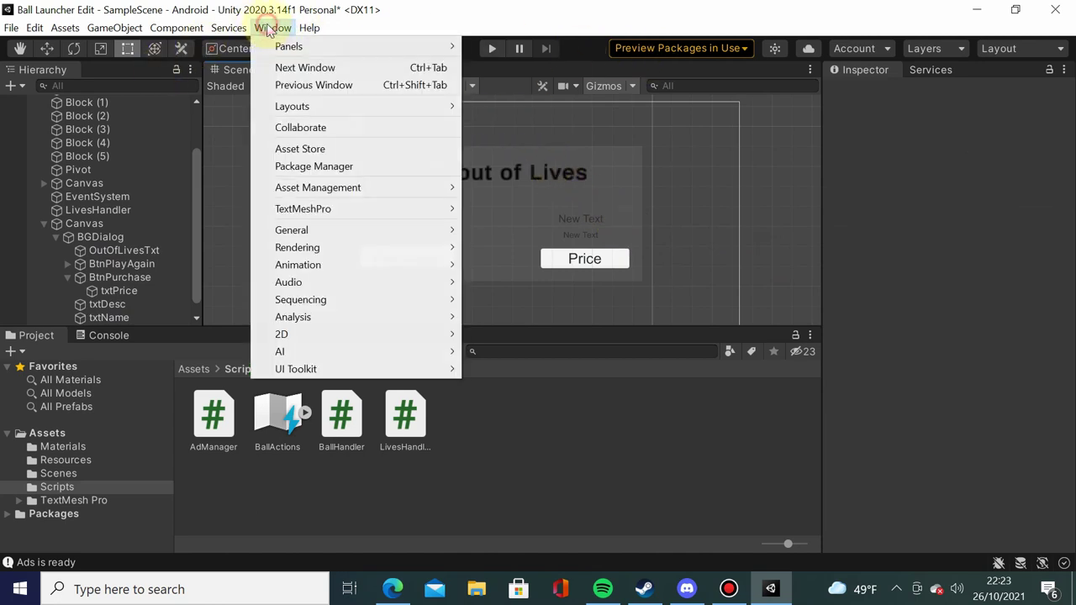
pyautogui.click(345, 168)
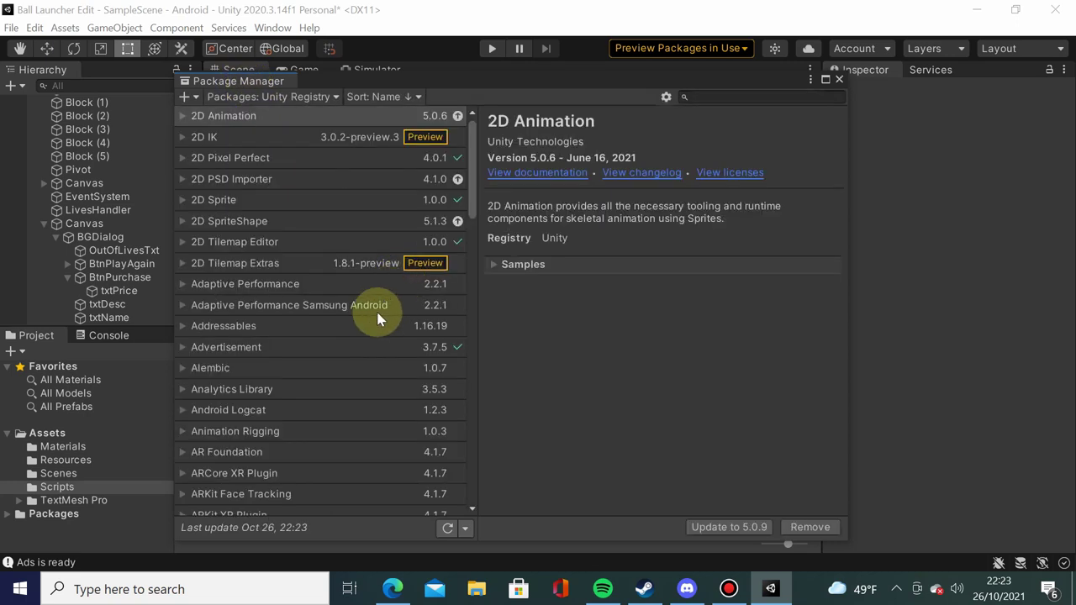
pyautogui.click(223, 347)
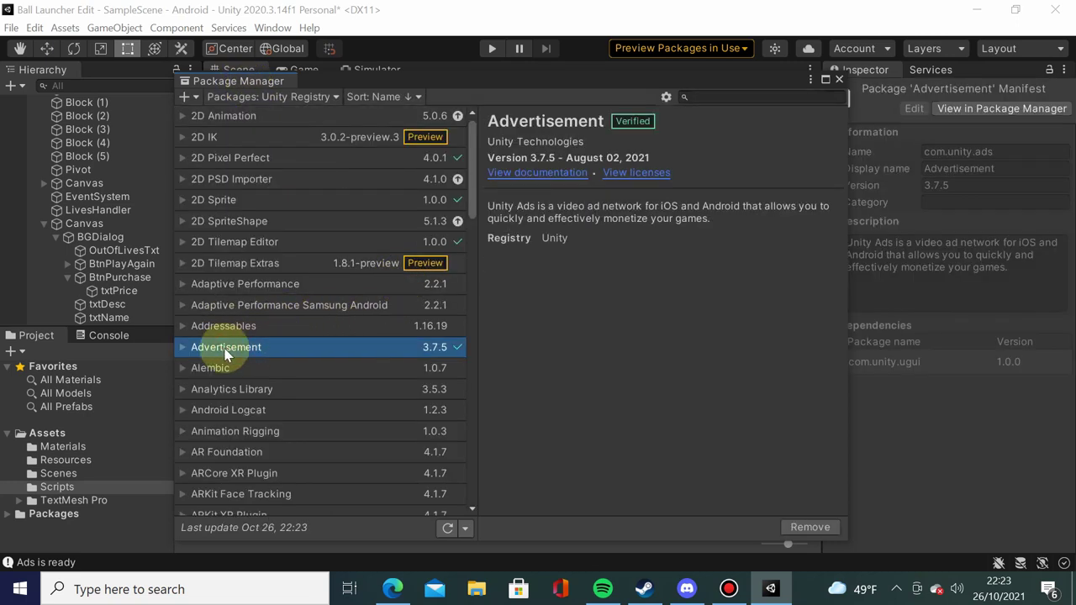
pyautogui.click(806, 52)
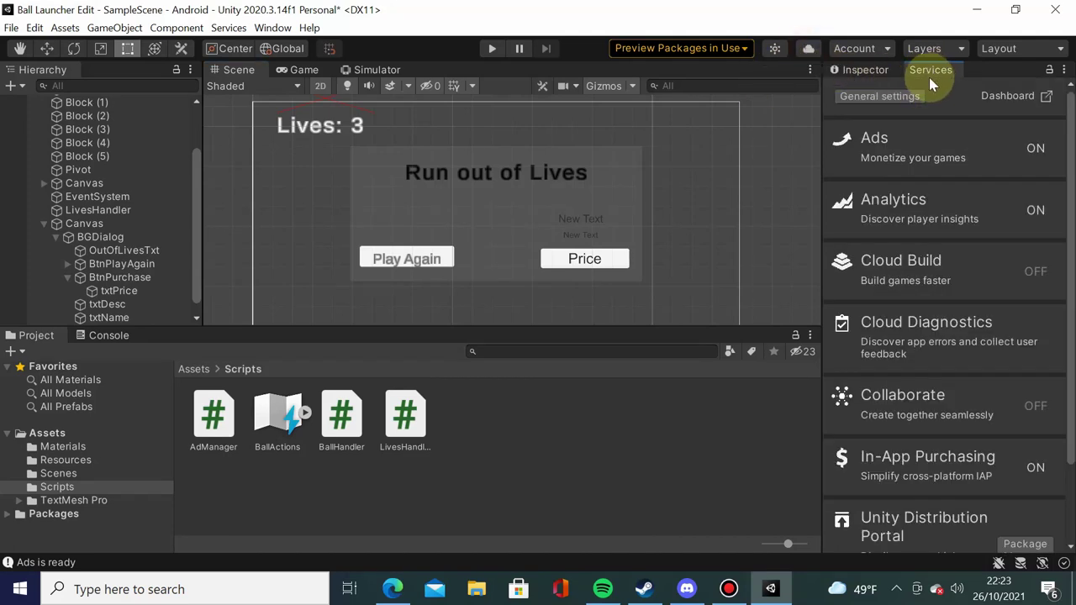
# Step: Open In-App Purchasing in Project Settings from Services and toggle it OFF
pyautogui.click(1008, 469)
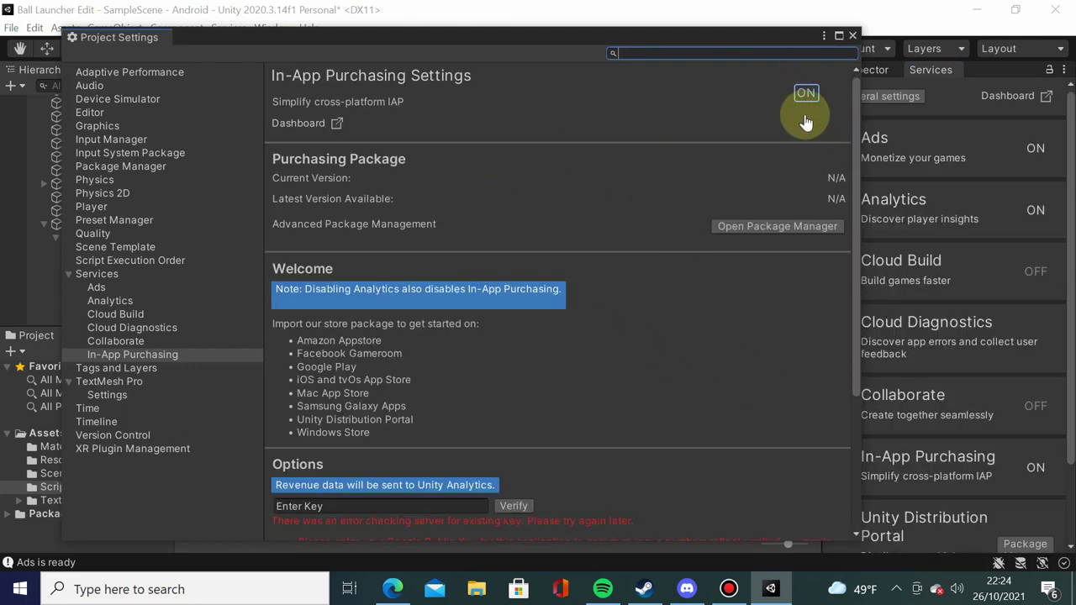
pyautogui.click(807, 119)
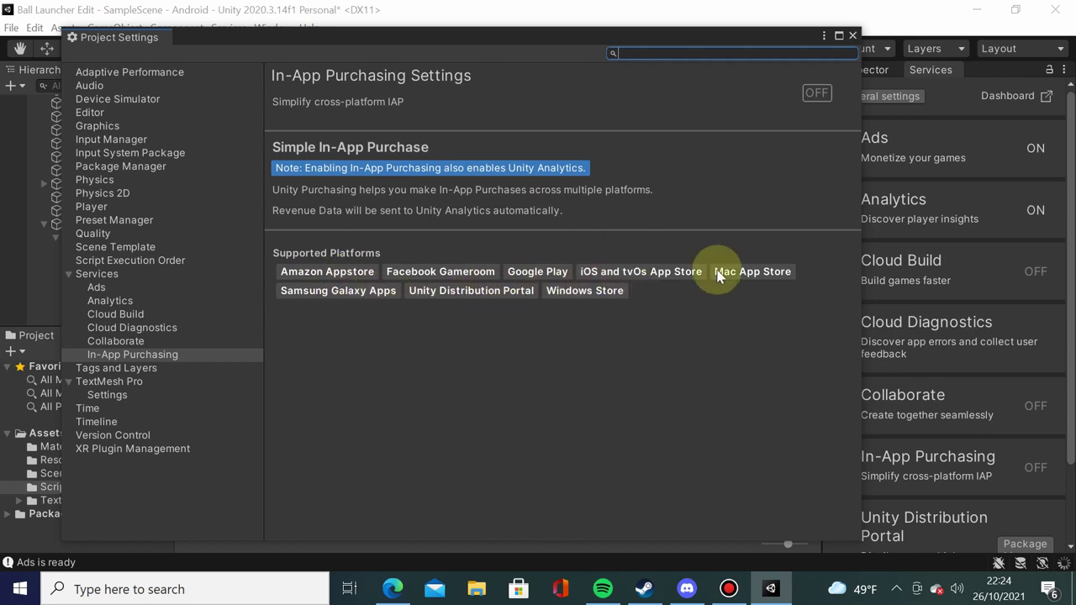
# Step: Toggle In-App Purchasing back ON so Purchasing package 4.1.0 installs
pyautogui.click(815, 93)
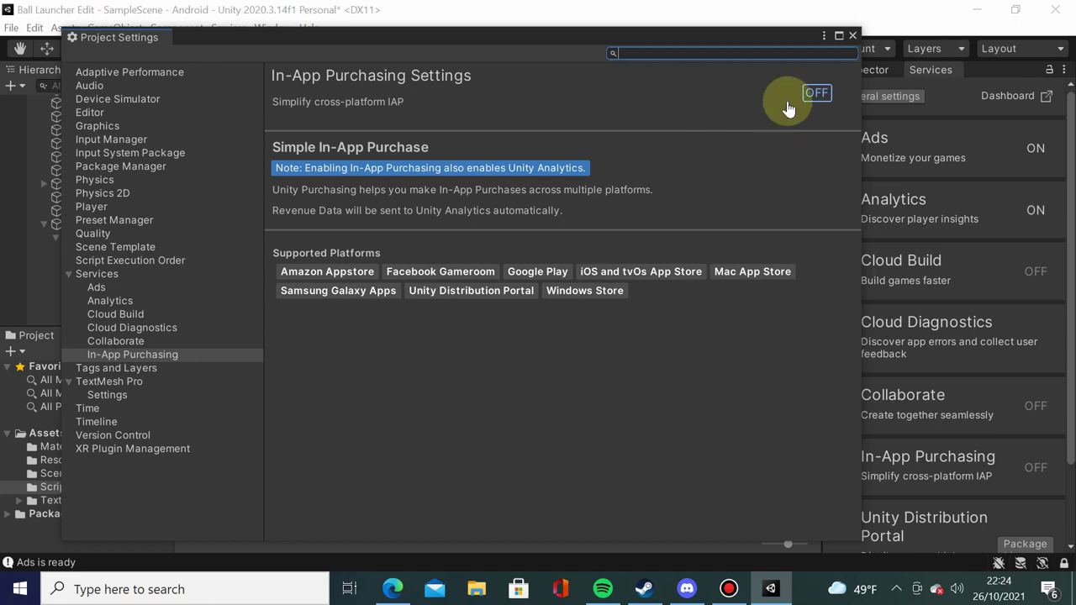
pyautogui.click(803, 94)
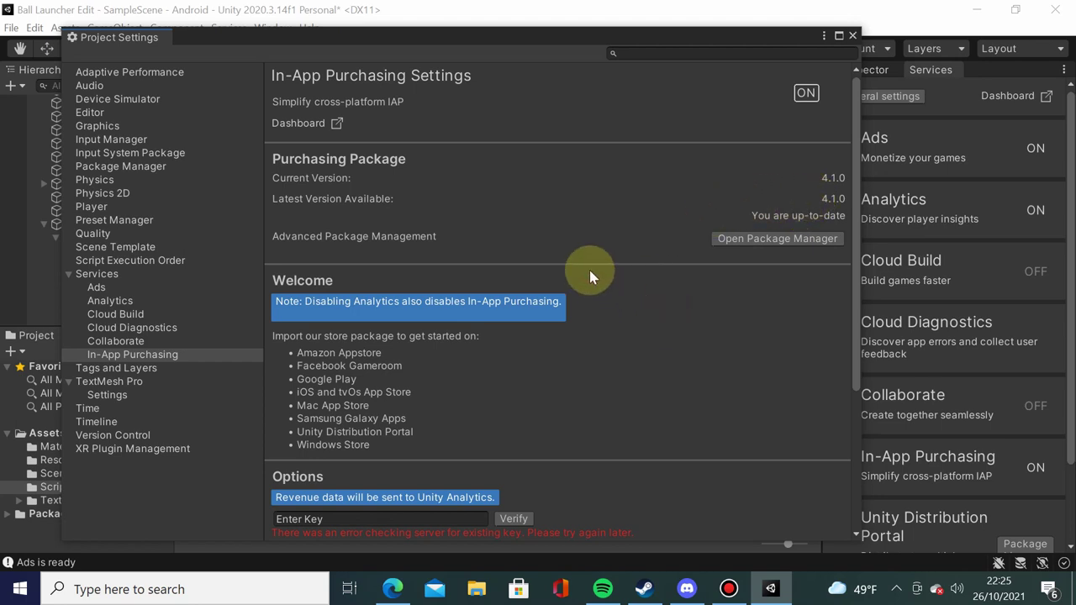
# Step: Scroll through the In-App Purchasing settings, then close Project Settings
pyautogui.scroll(-1, 456, 182)
pyautogui.scroll(-1, 313, 260)
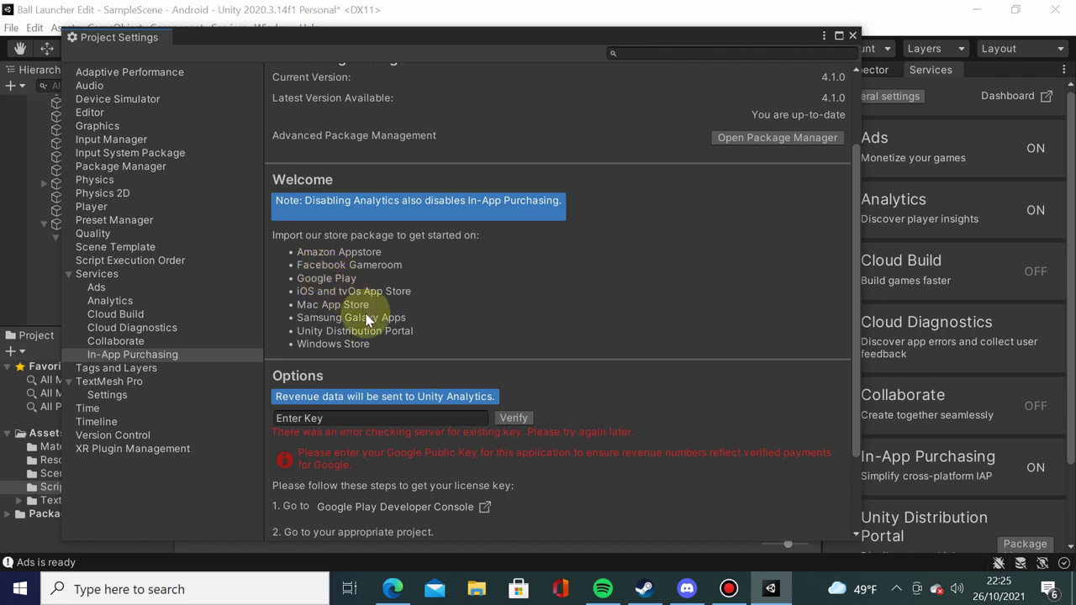
pyautogui.scroll(-2, 608, 267)
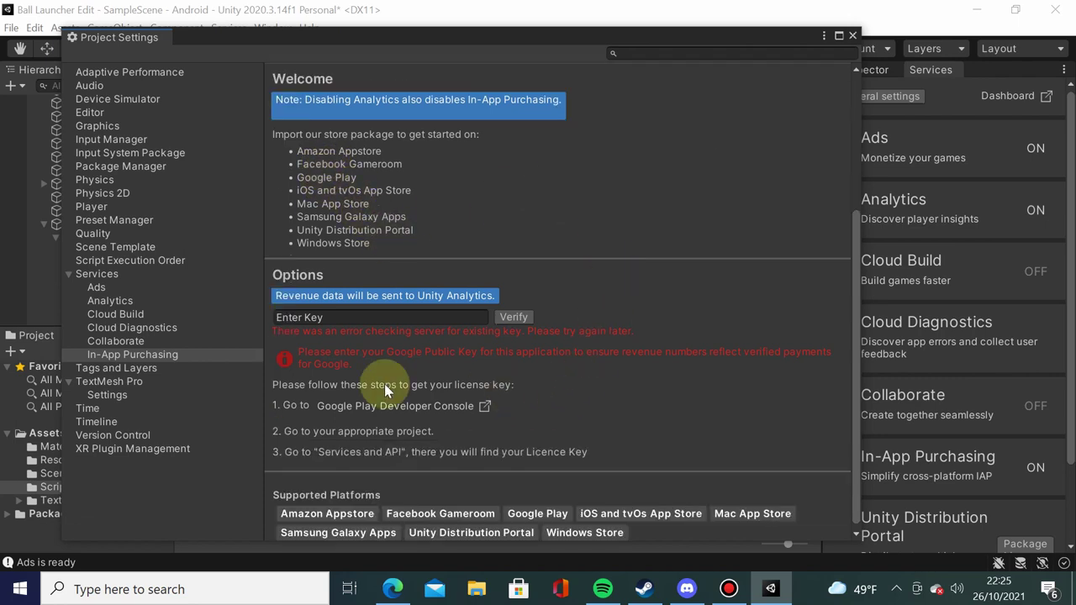
pyautogui.scroll(-1, 614, 306)
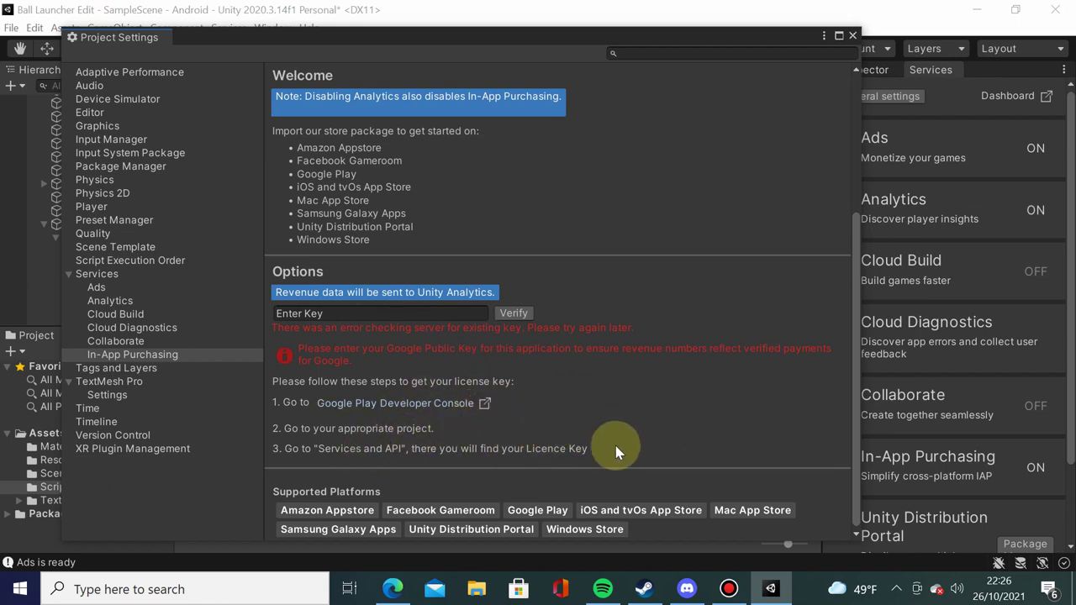
pyautogui.click(851, 36)
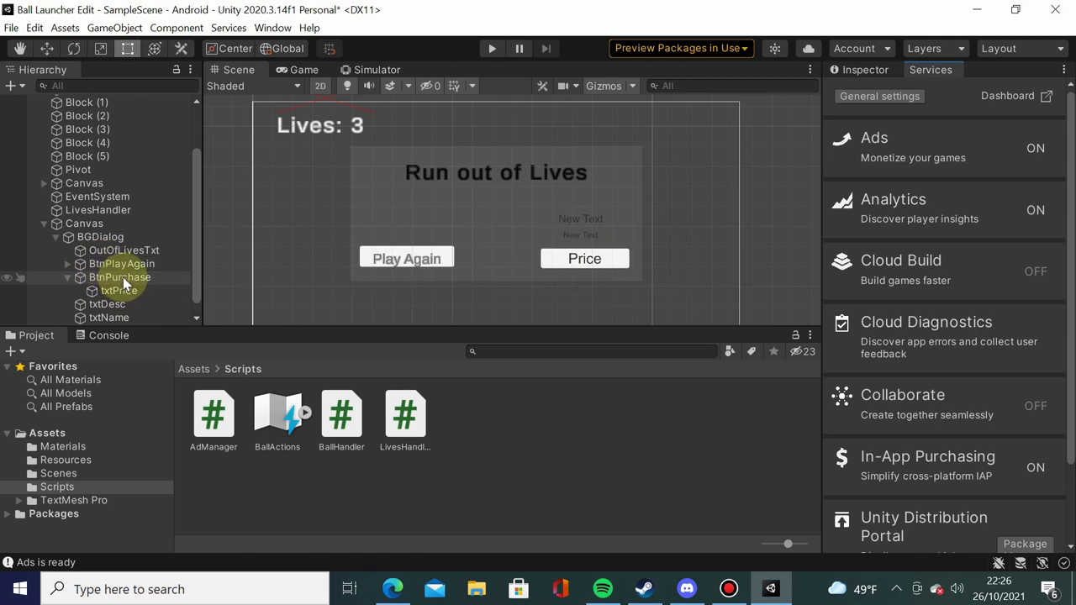
# Step: Select BGDialog under the dialog Canvas to review its component properties
pyautogui.click(95, 223)
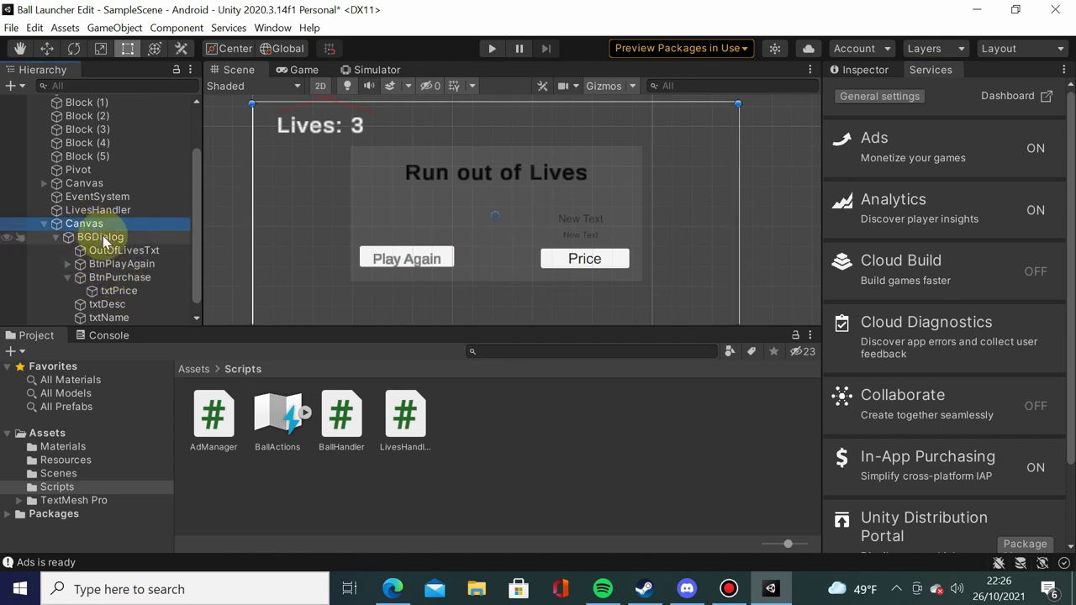
pyautogui.click(100, 238)
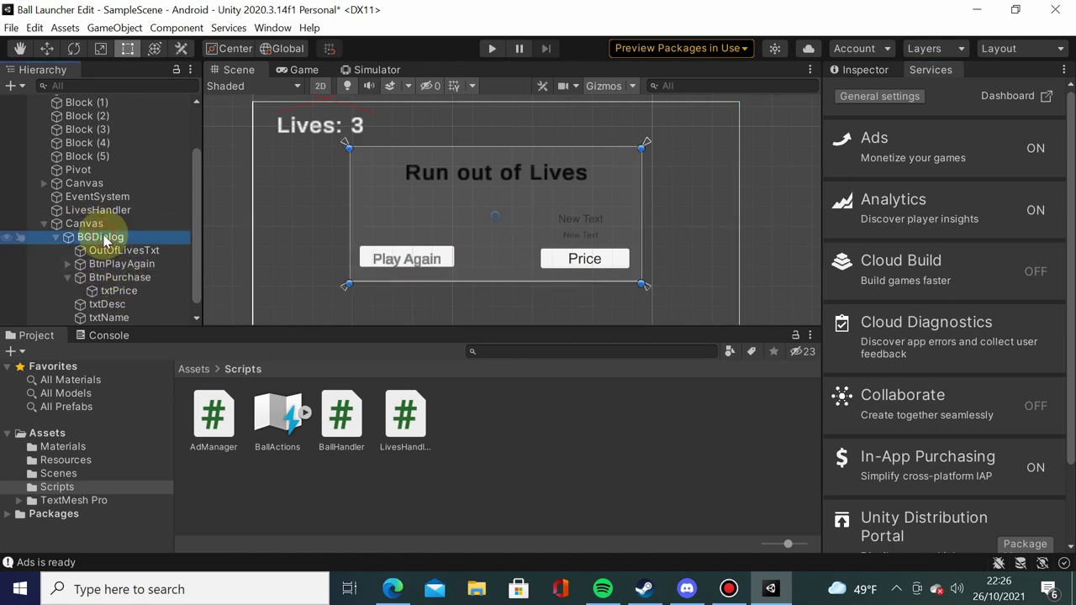
pyautogui.click(873, 71)
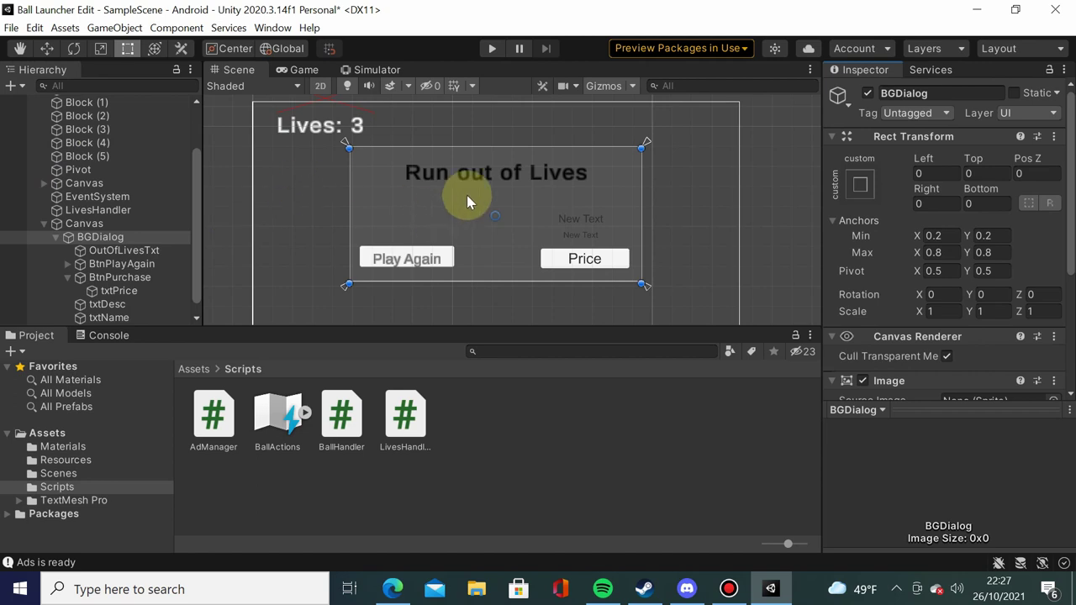
# Step: Collapse the dialog Canvas and add a UI Button to the top Canvas holding LivesTxt
pyautogui.click(46, 224)
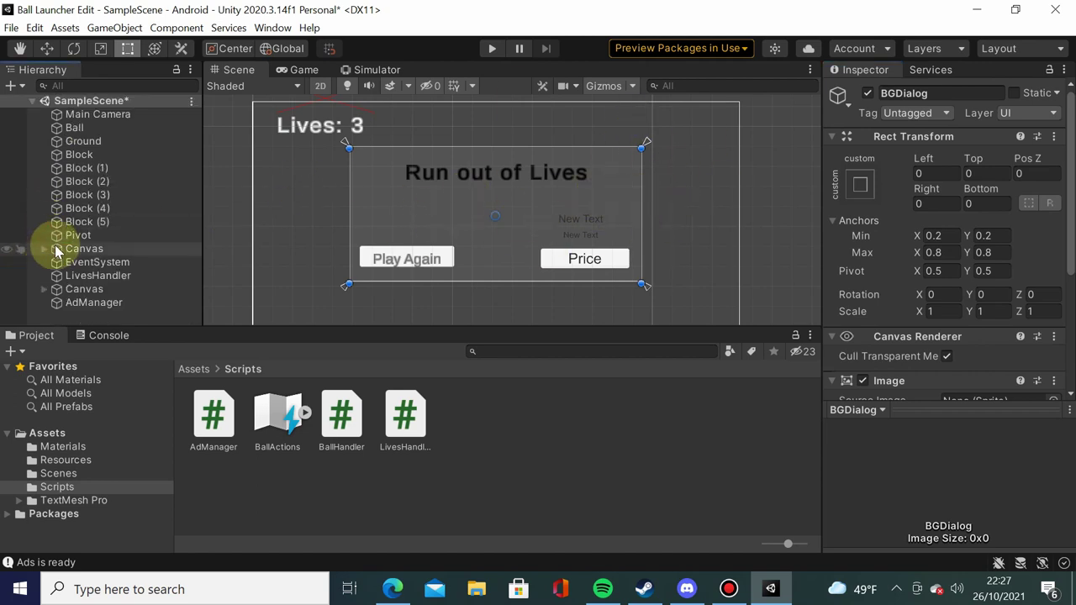
pyautogui.click(44, 246)
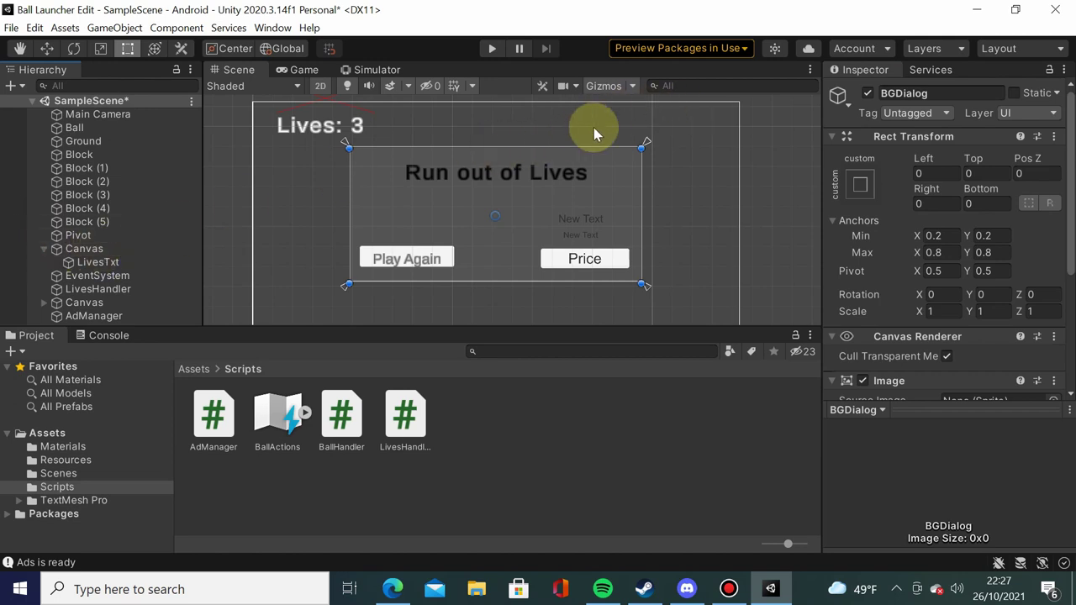
pyautogui.click(88, 249)
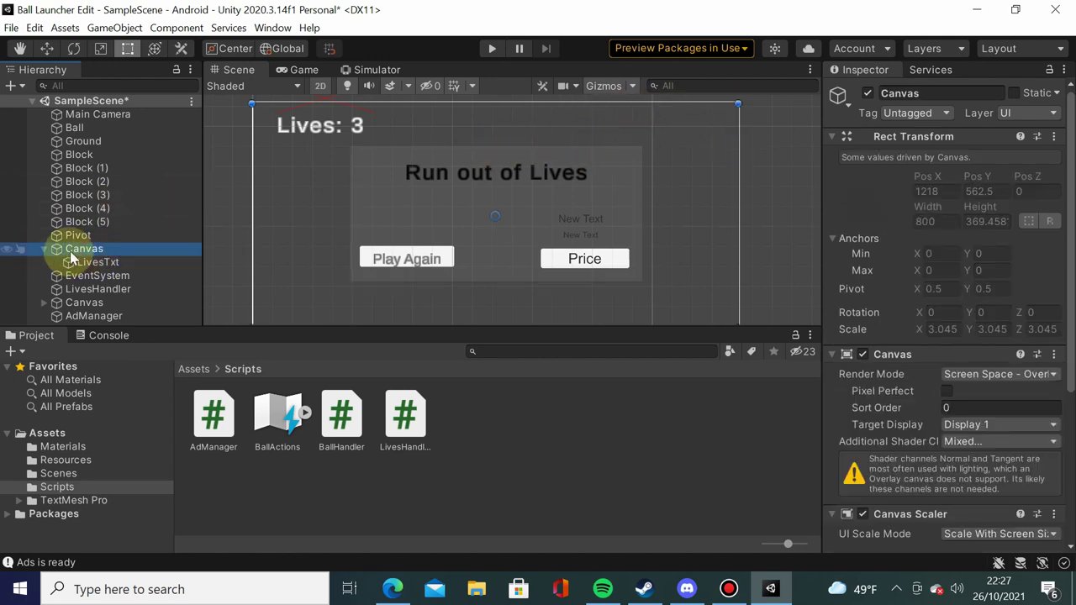
pyautogui.rightClick(80, 249)
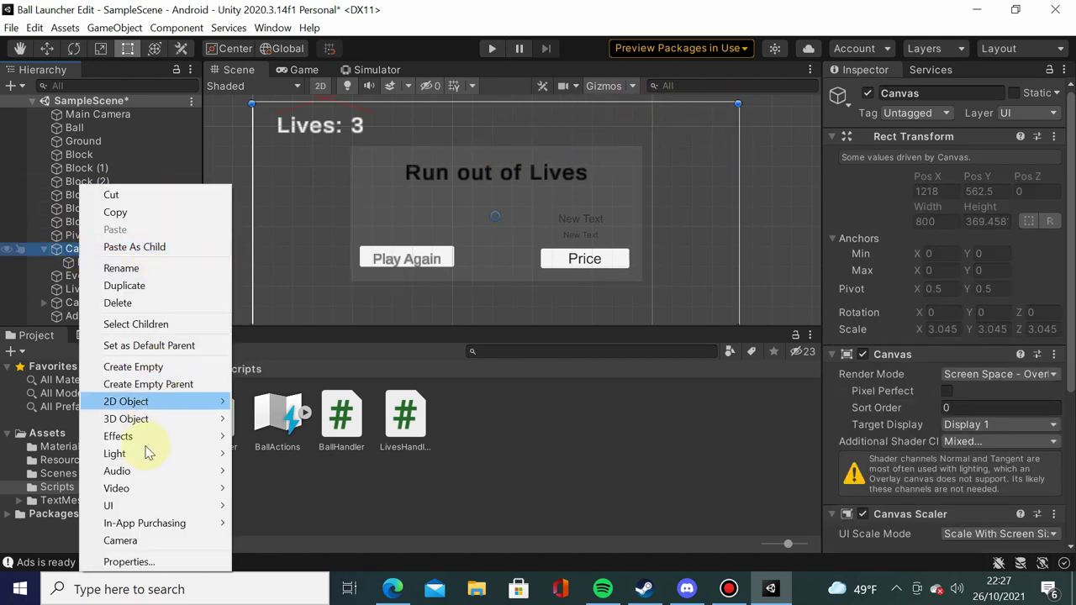
pyautogui.moveTo(152, 498)
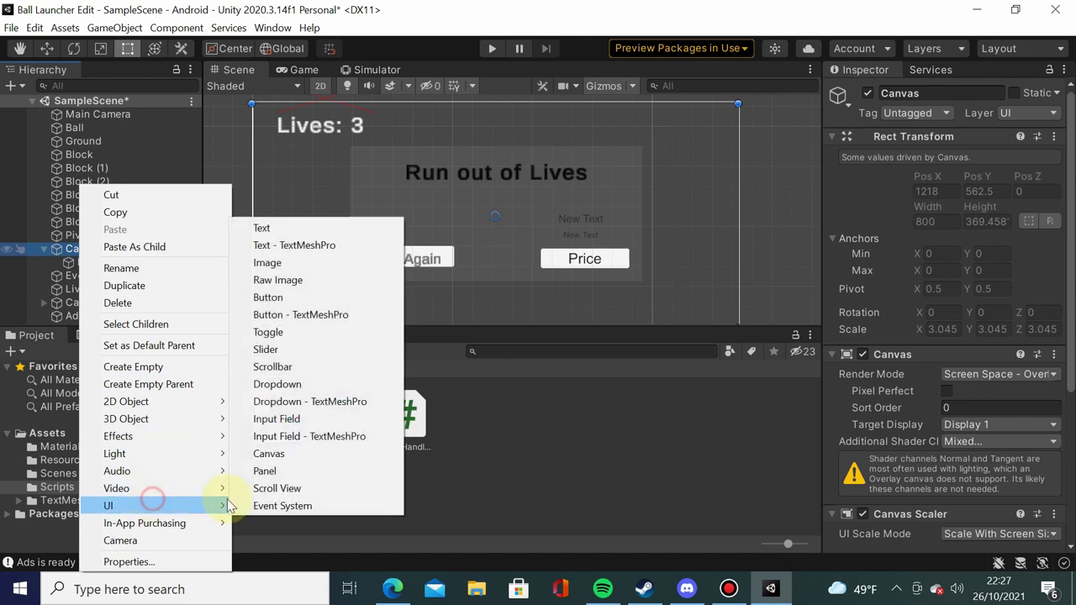
pyautogui.click(308, 296)
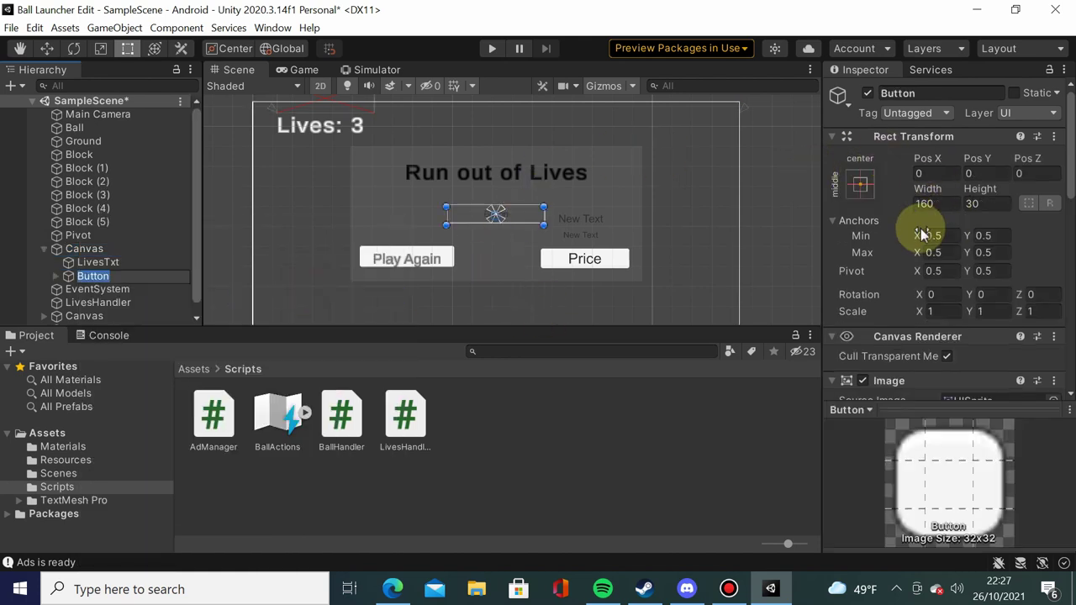
# Step: Set the button's vertical anchors to Min Y 0.89 and Max Y 0.97
pyautogui.moveTo(918, 234); pyautogui.dragTo(921, 232)
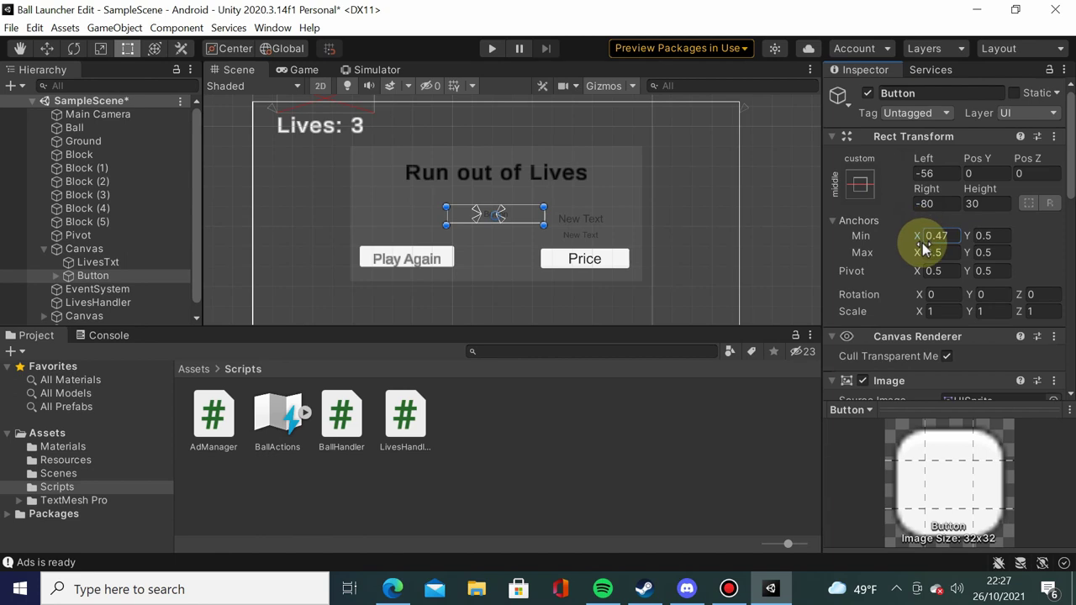
pyautogui.click(939, 252)
pyautogui.write('1')
pyautogui.click(974, 235)
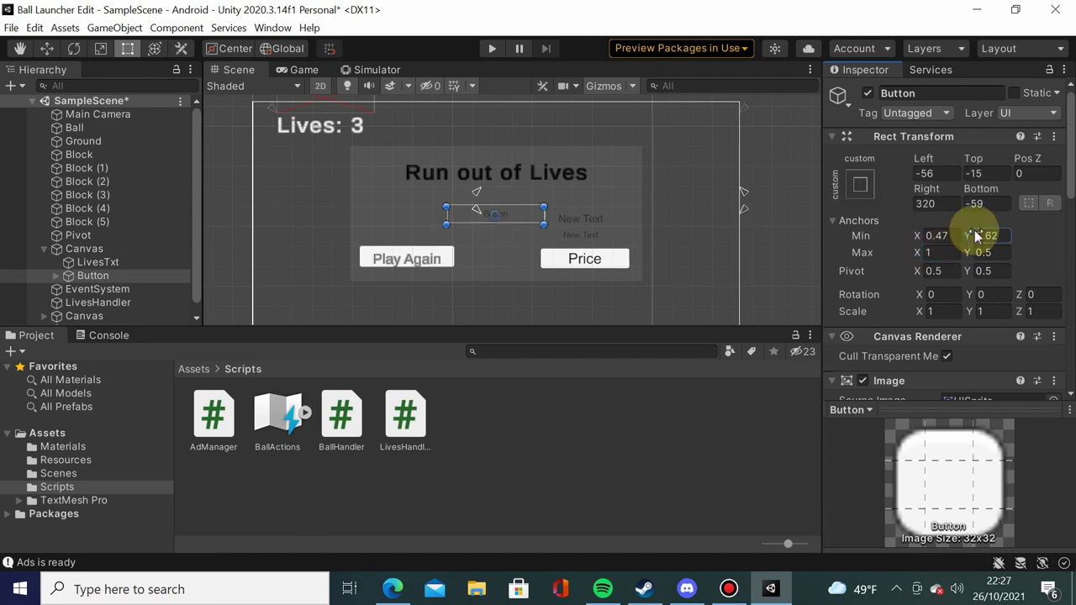
pyautogui.write('0.82')
pyautogui.click(977, 251)
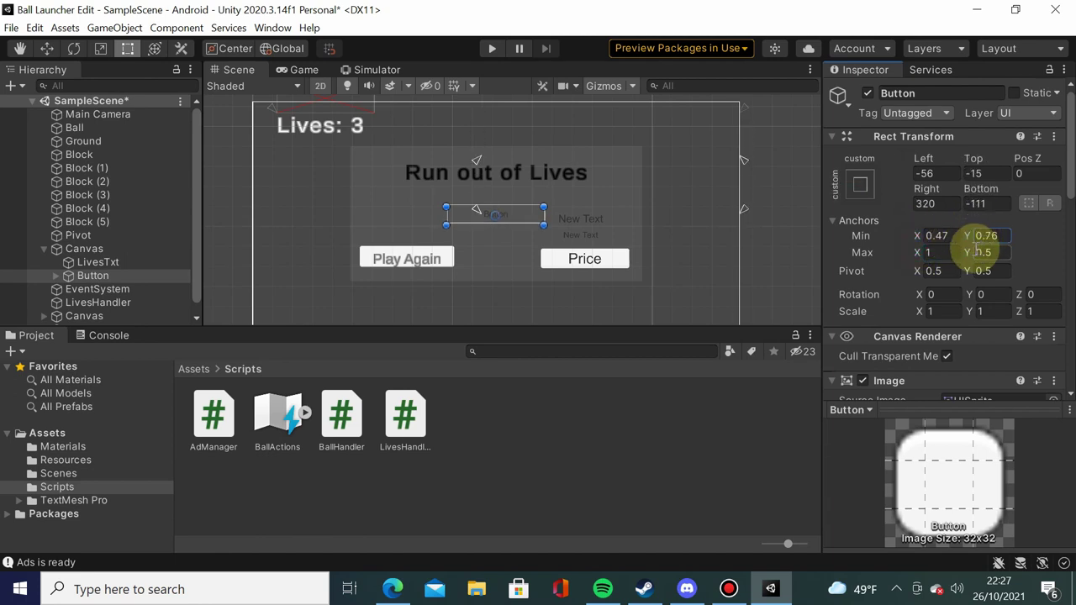
pyautogui.write('0.87')
pyautogui.press('BackSpace')
pyautogui.press('BackSpace')
pyautogui.write('91')
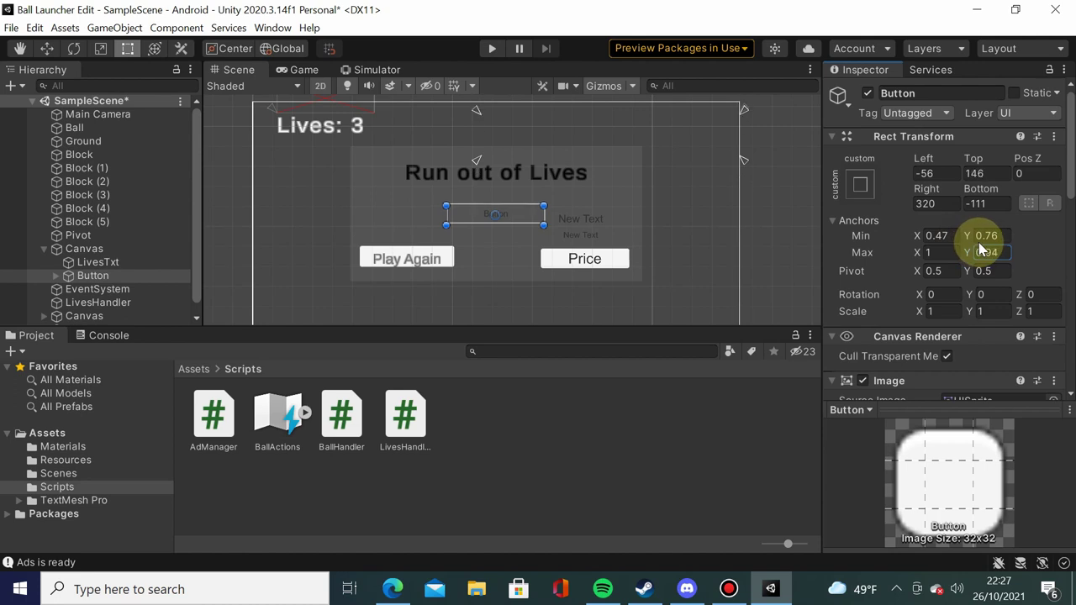
pyautogui.click(971, 235)
pyautogui.write('0.83')
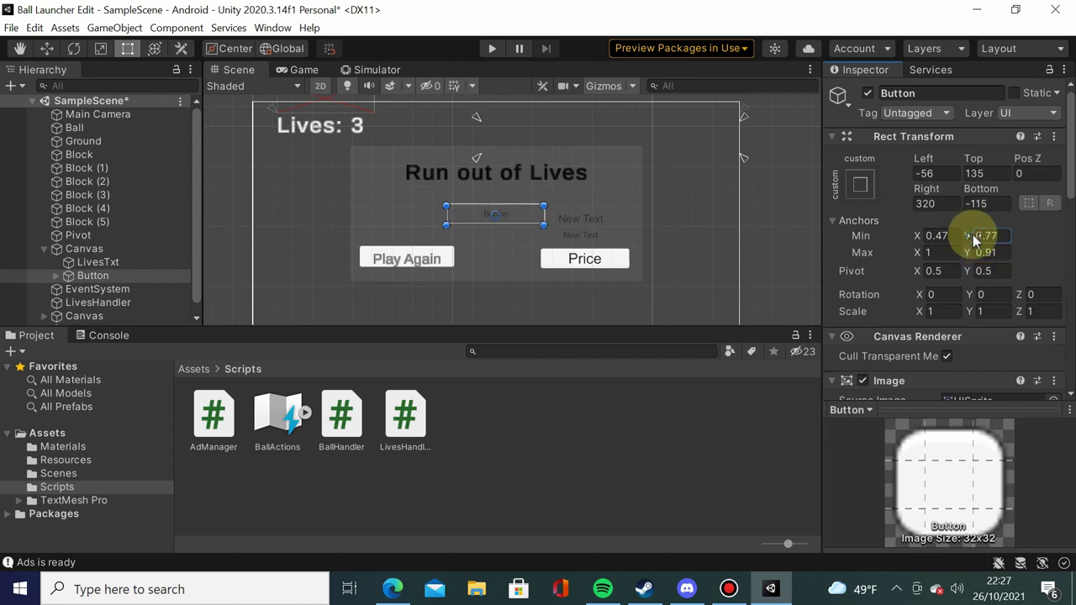
pyautogui.click(968, 251)
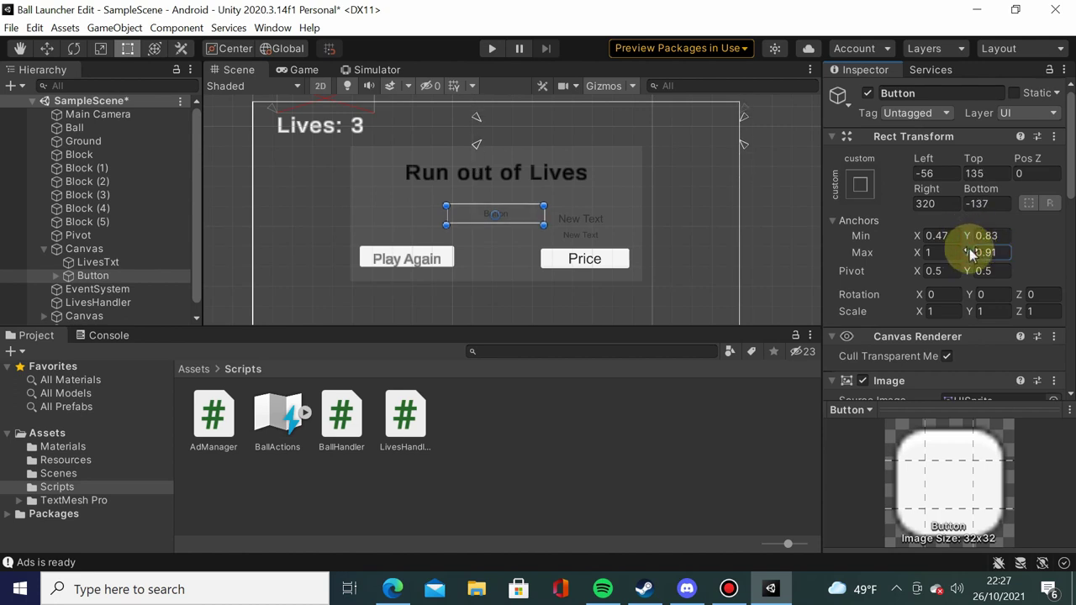
pyautogui.write('0.94')
pyautogui.press('BackSpace')
pyautogui.write('7')
pyautogui.click(973, 235)
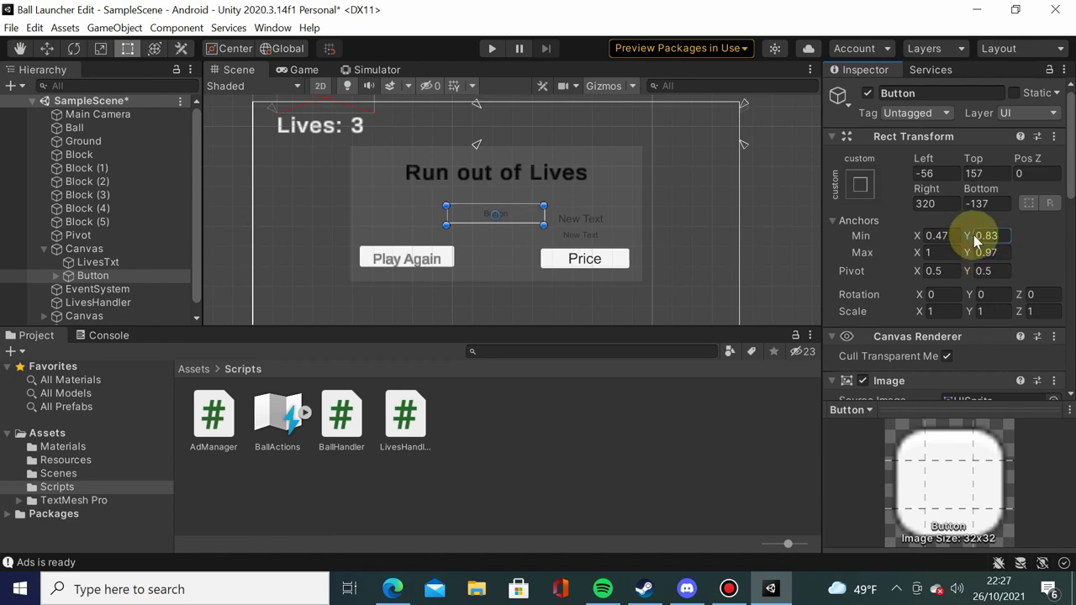
pyautogui.press('BackSpace')
pyautogui.write('9')
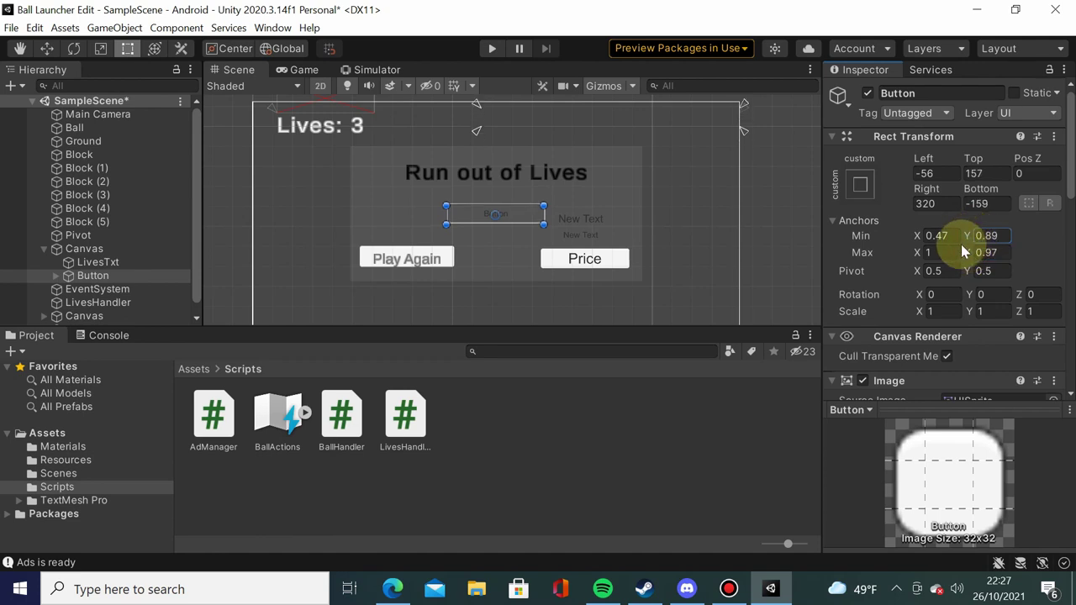
# Step: Set the button's horizontal anchors to Min X 0.76 and Max X 0.98
pyautogui.click(926, 236)
pyautogui.moveTo(930, 237); pyautogui.dragTo(934, 236)
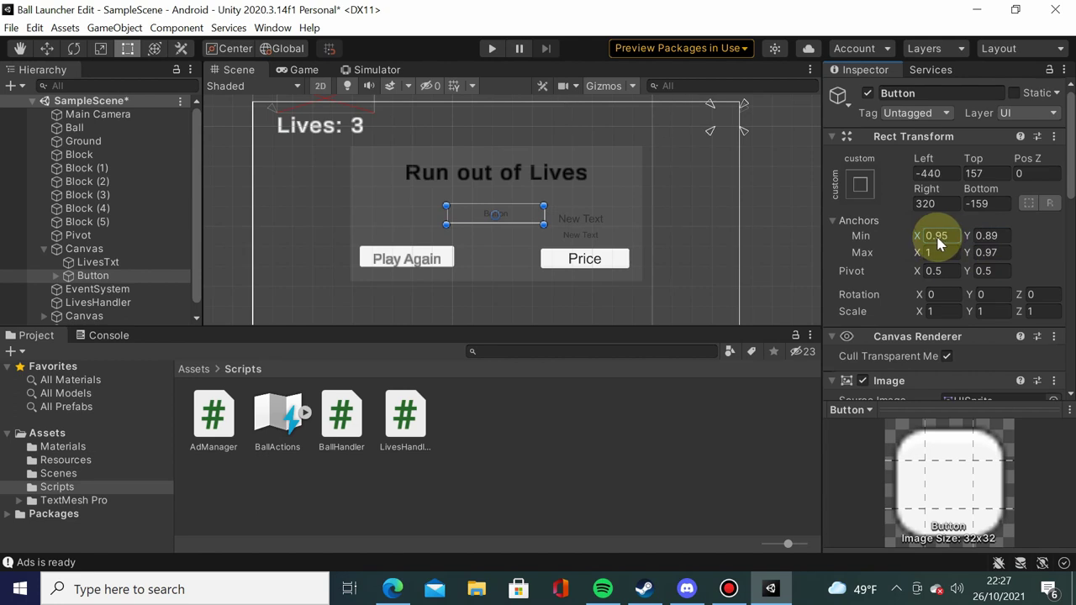
pyautogui.press('BackSpace')
pyautogui.write('6')
pyautogui.click(927, 252)
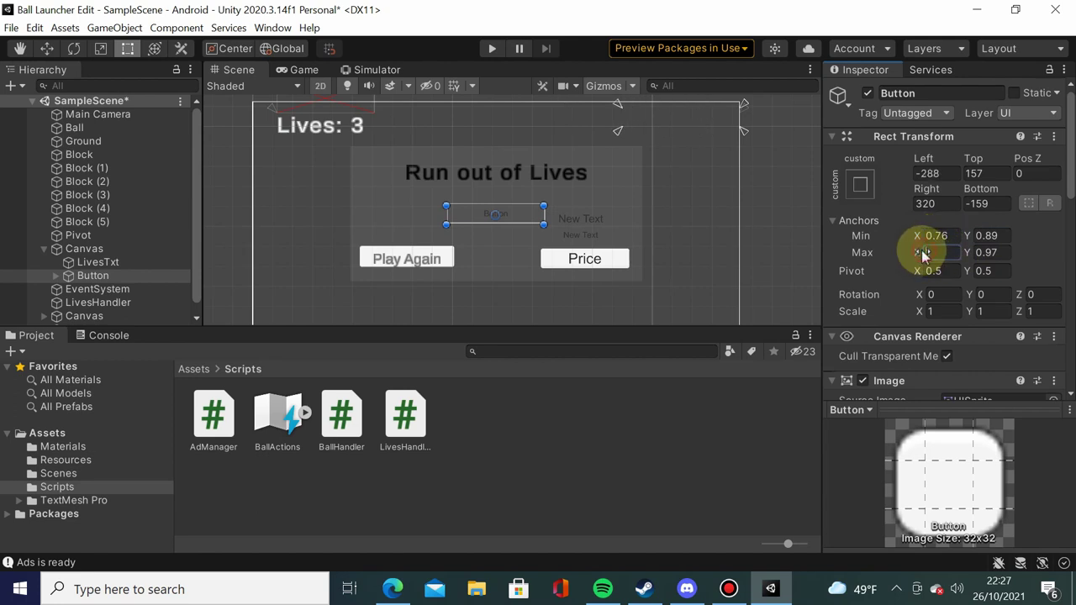
pyautogui.write('0.94')
pyautogui.press('BackSpace')
pyautogui.write('7')
pyautogui.press('BackSpace')
pyautogui.press('BackSpace')
pyautogui.press('BackSpace')
pyautogui.write('1')
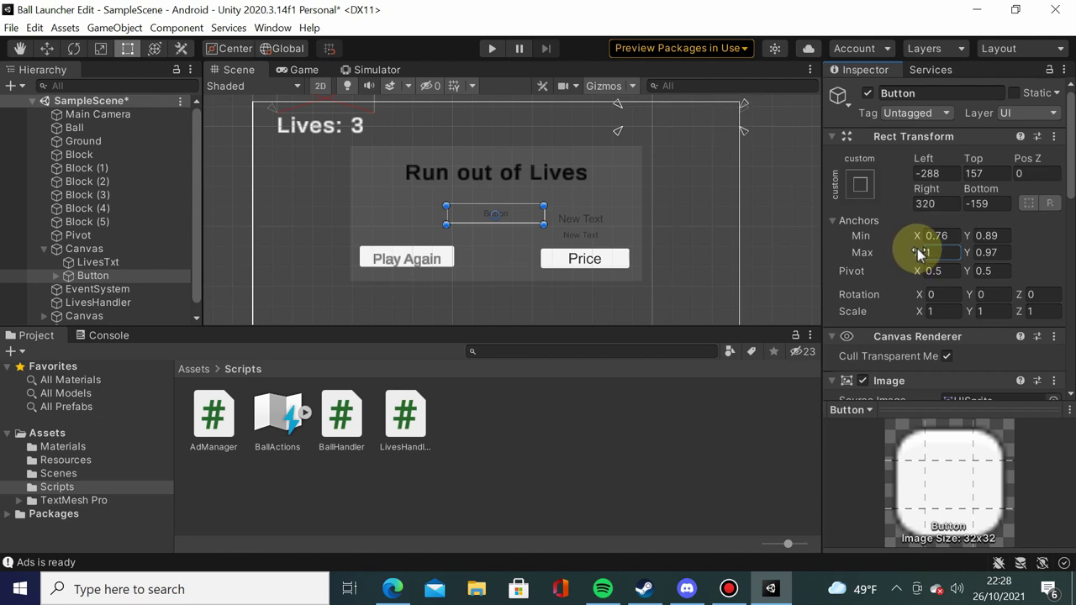
pyautogui.press('BackSpace')
pyautogui.write('0.91')
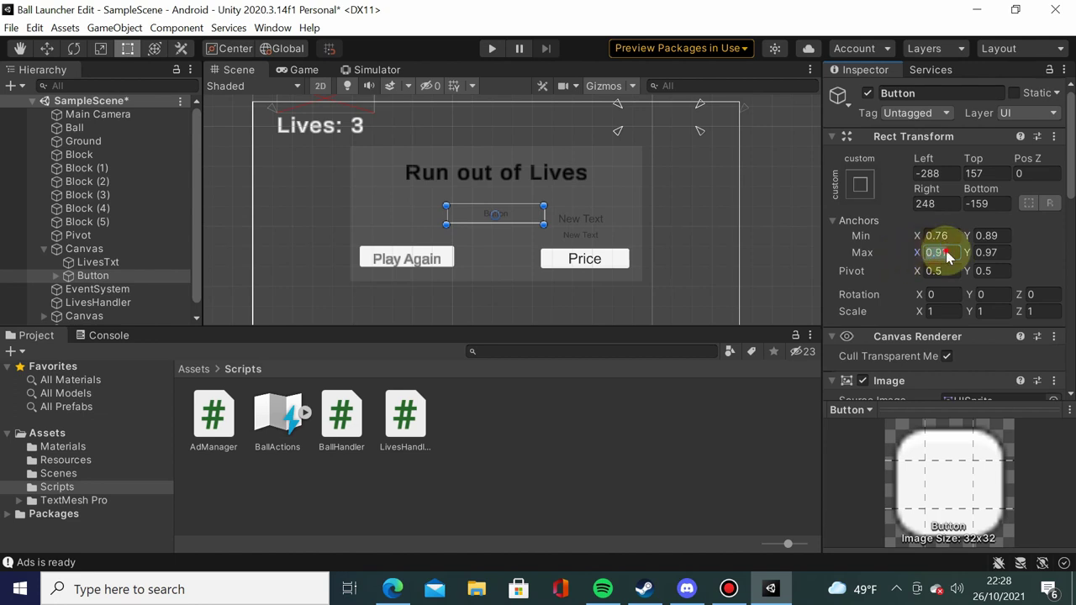
pyautogui.press('BackSpace')
pyautogui.write('6')
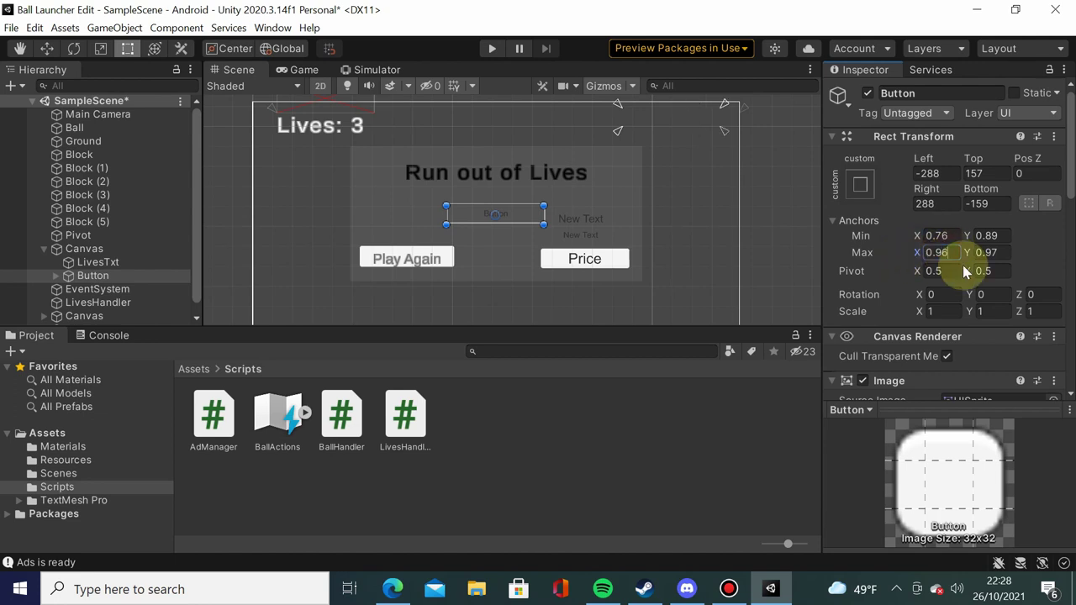
pyautogui.press('BackSpace')
pyautogui.write('9')
pyautogui.press('BackSpace')
pyautogui.write('8')
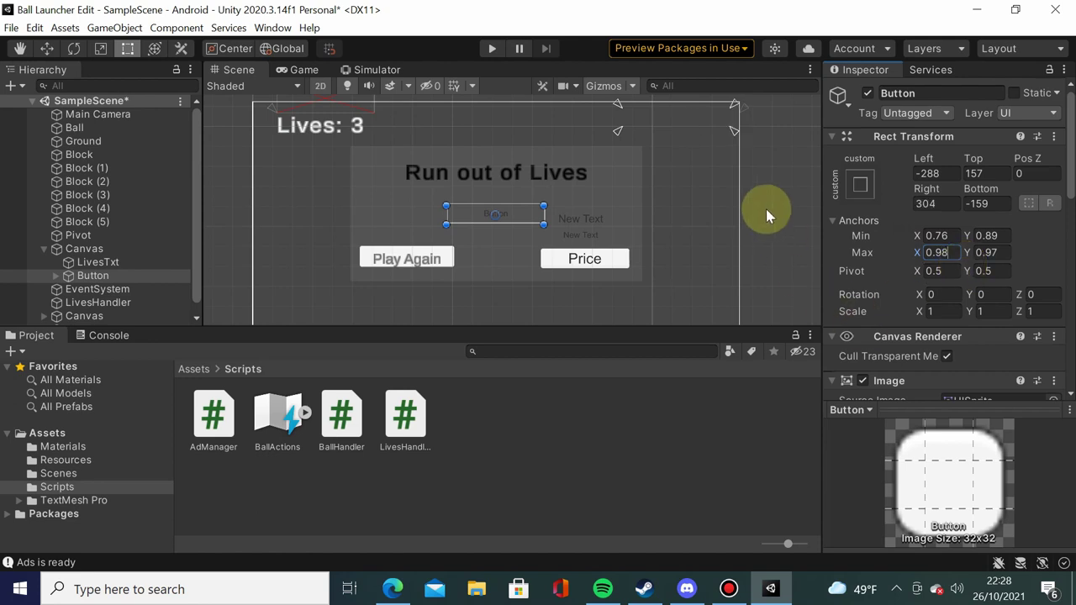
# Step: Zero the button's Left, Top, Right and Bottom offsets
pyautogui.click(951, 173)
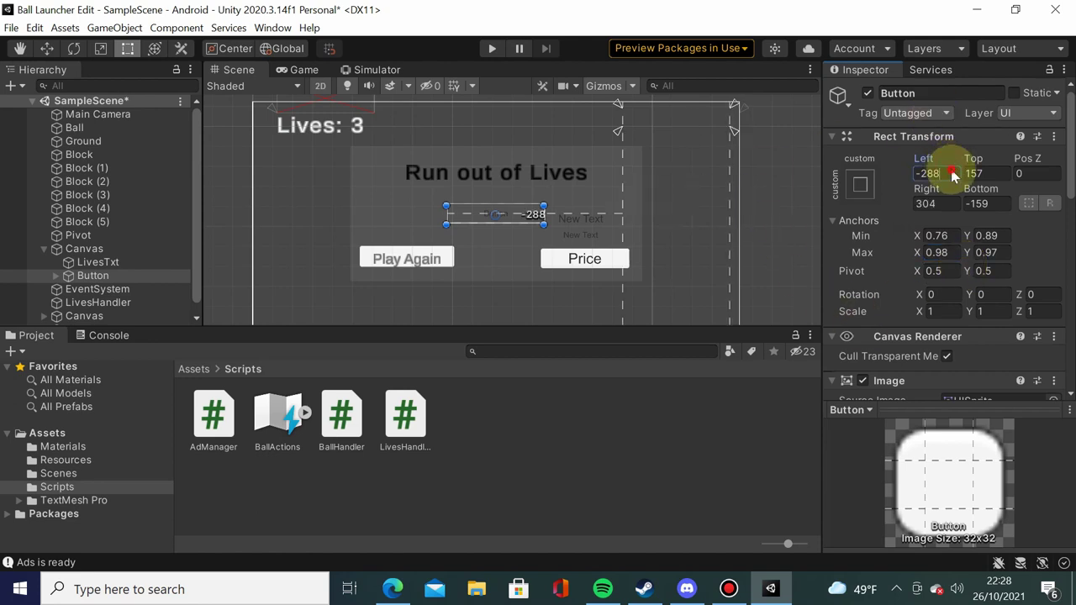
pyautogui.write('0')
pyautogui.press('Tab')
pyautogui.write('0')
pyautogui.press('Tab')
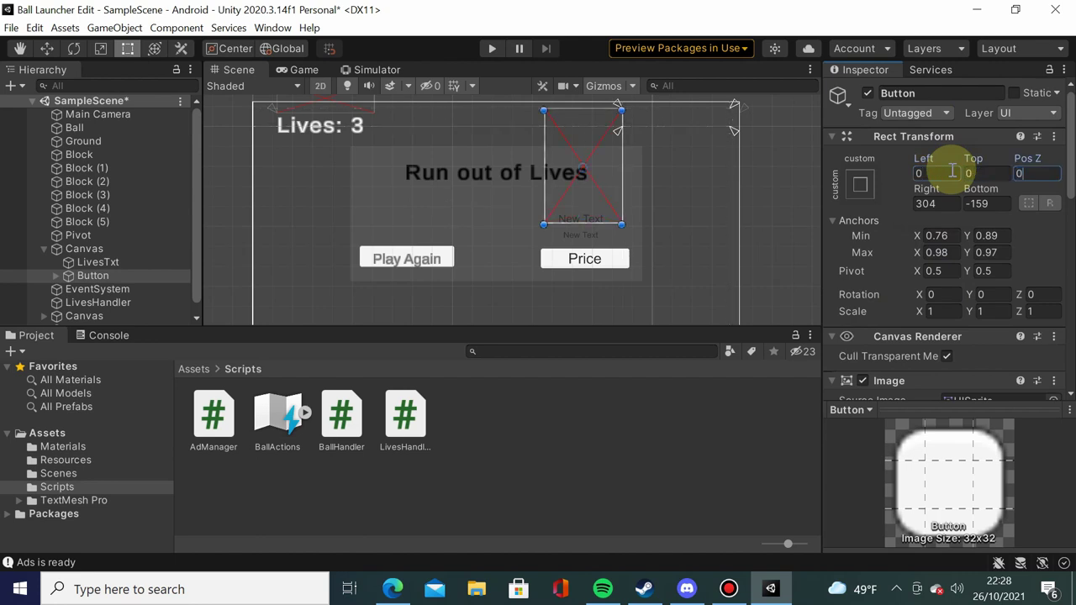
pyautogui.press('Tab')
pyautogui.write('0')
pyautogui.press('Tab')
pyautogui.write('0')
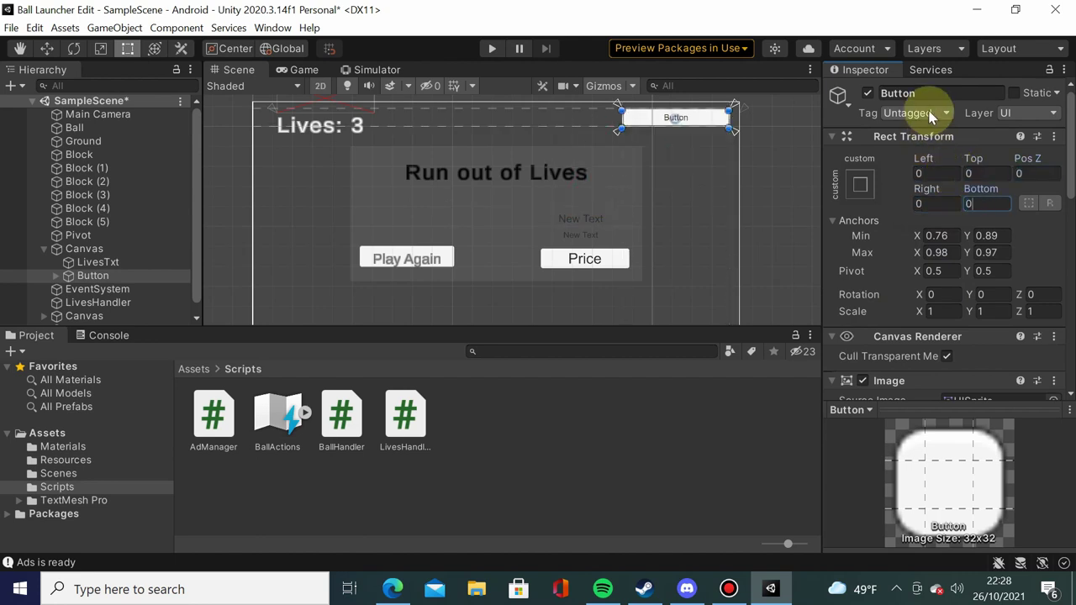
# Step: Rename the button BtnRestore and expand it in the Hierarchy to show its Text child
pyautogui.click(931, 93)
pyautogui.write('Bt')
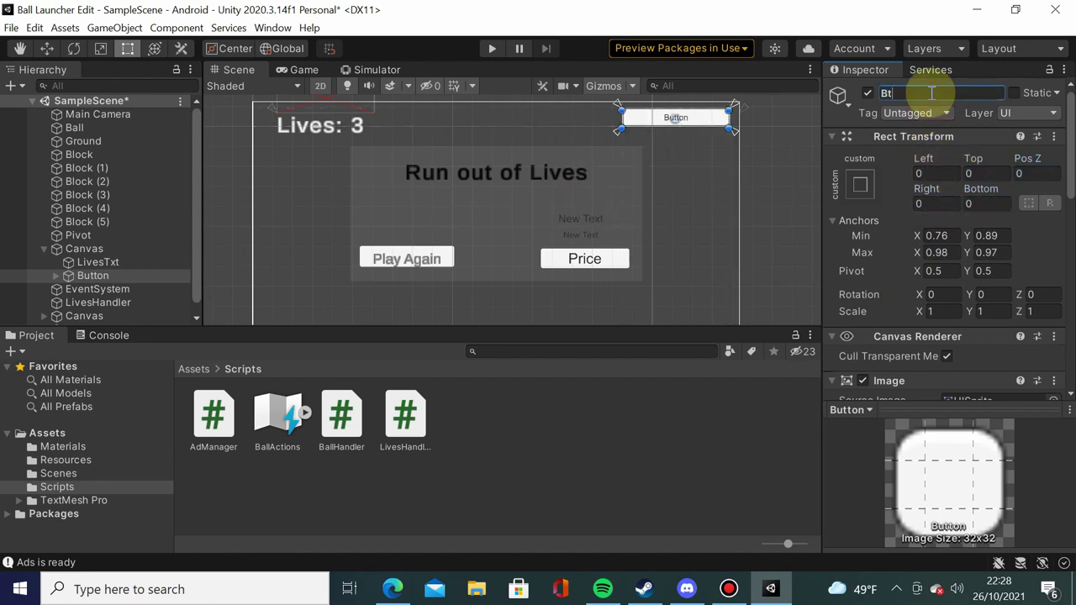
pyautogui.write('nRestore')
pyautogui.press('Return')
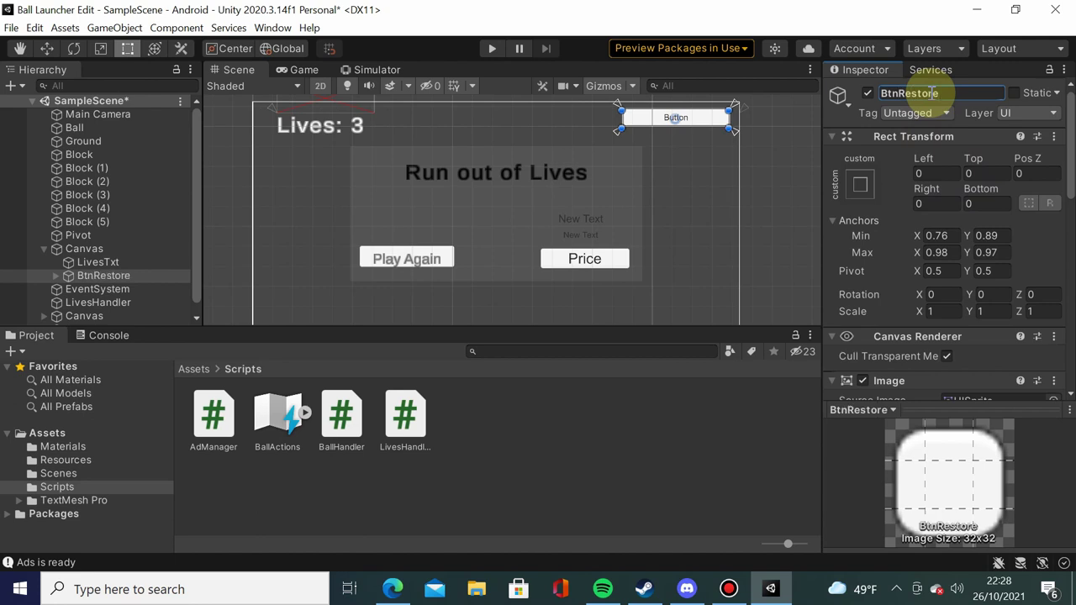
pyautogui.scroll(-5, 996, 164)
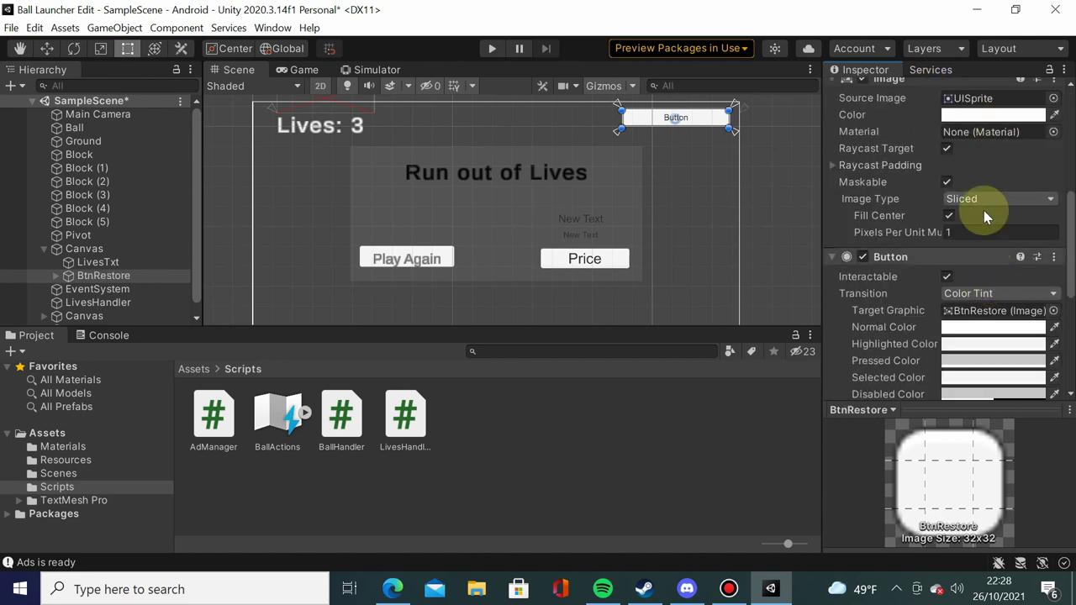
pyautogui.scroll(3, 983, 193)
pyautogui.scroll(-3, 969, 235)
pyautogui.scroll(-5, 971, 235)
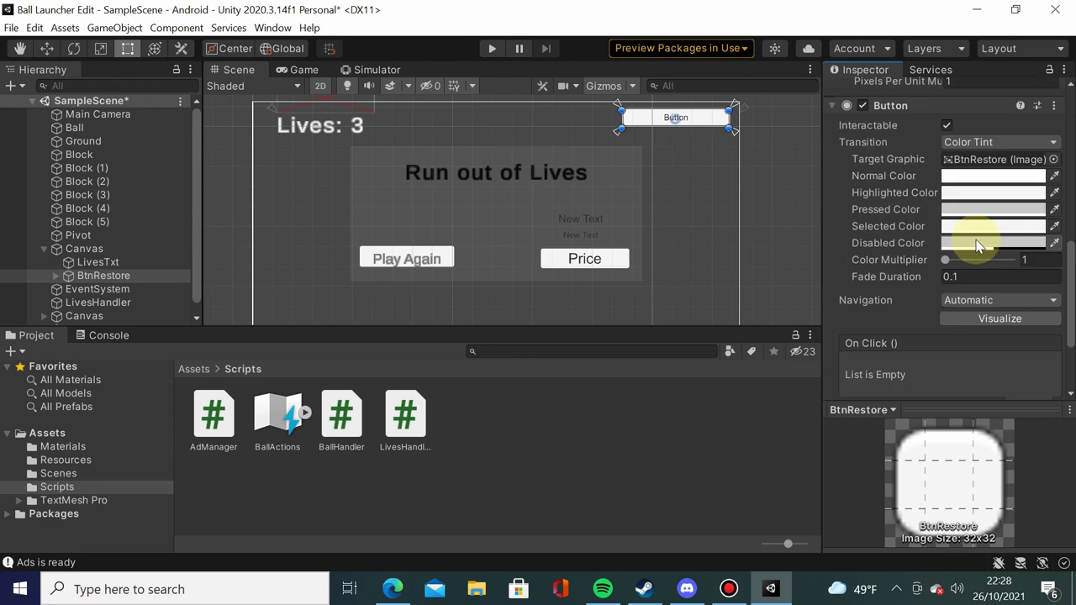
pyautogui.scroll(-3, 946, 251)
pyautogui.scroll(5, 946, 251)
pyautogui.scroll(5, 958, 236)
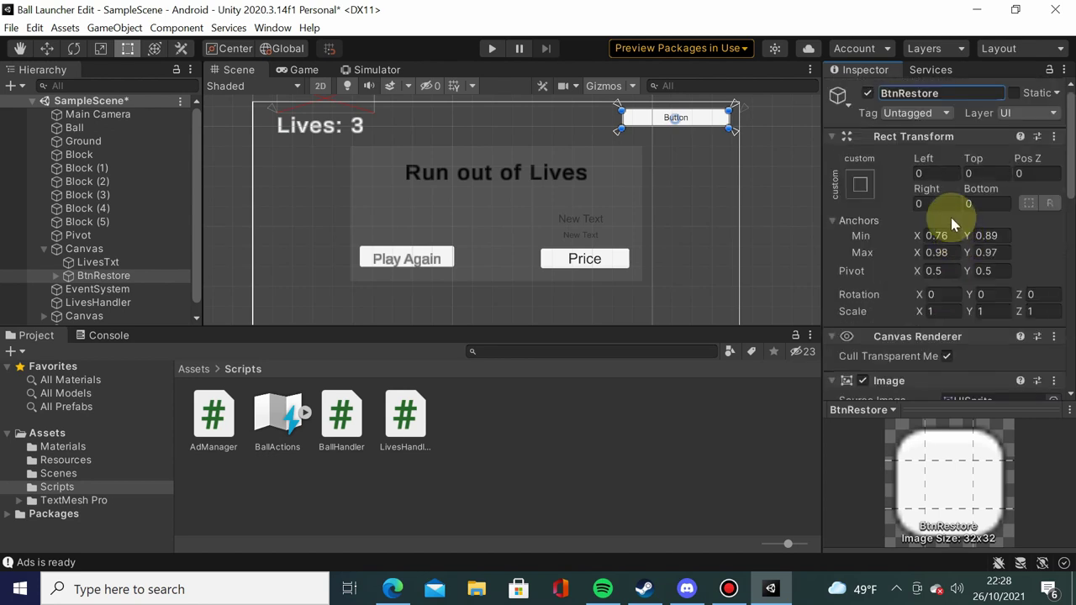
pyautogui.scroll(-2, 950, 217)
pyautogui.scroll(-3, 946, 285)
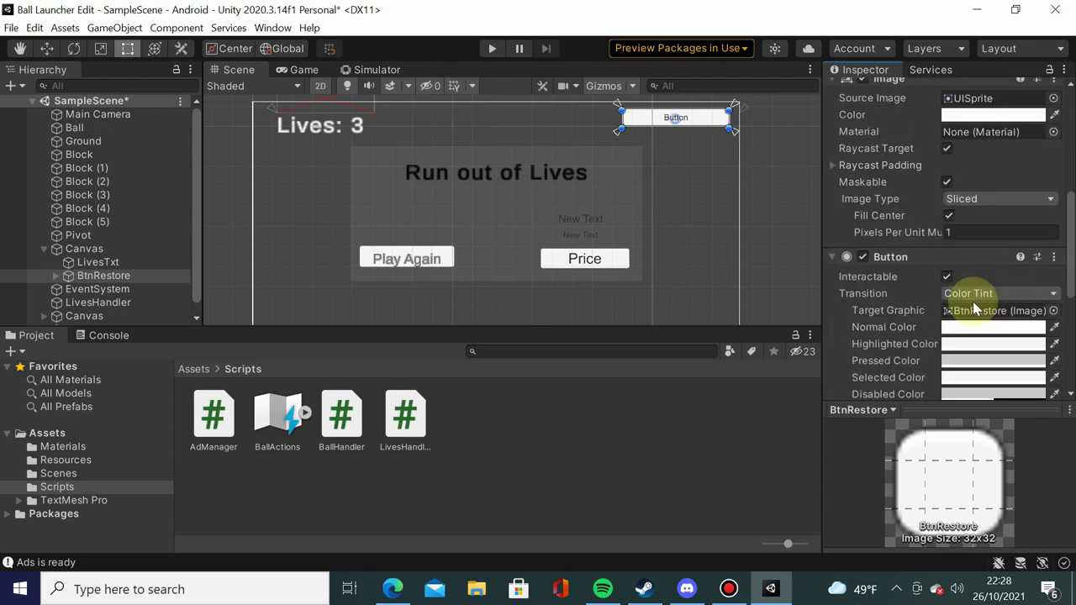
pyautogui.scroll(-2, 961, 256)
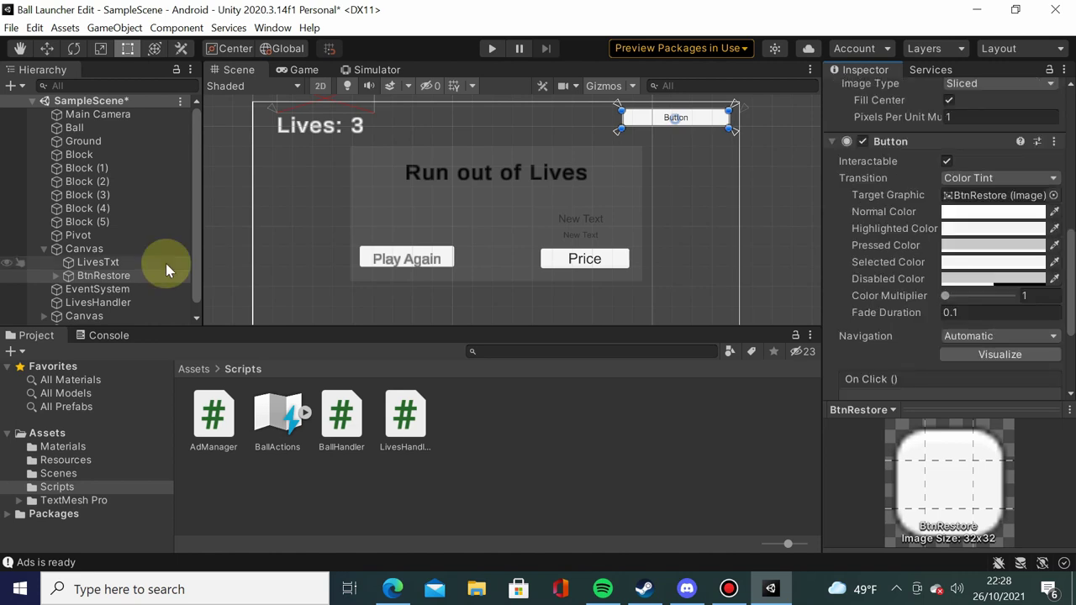
pyautogui.click(57, 276)
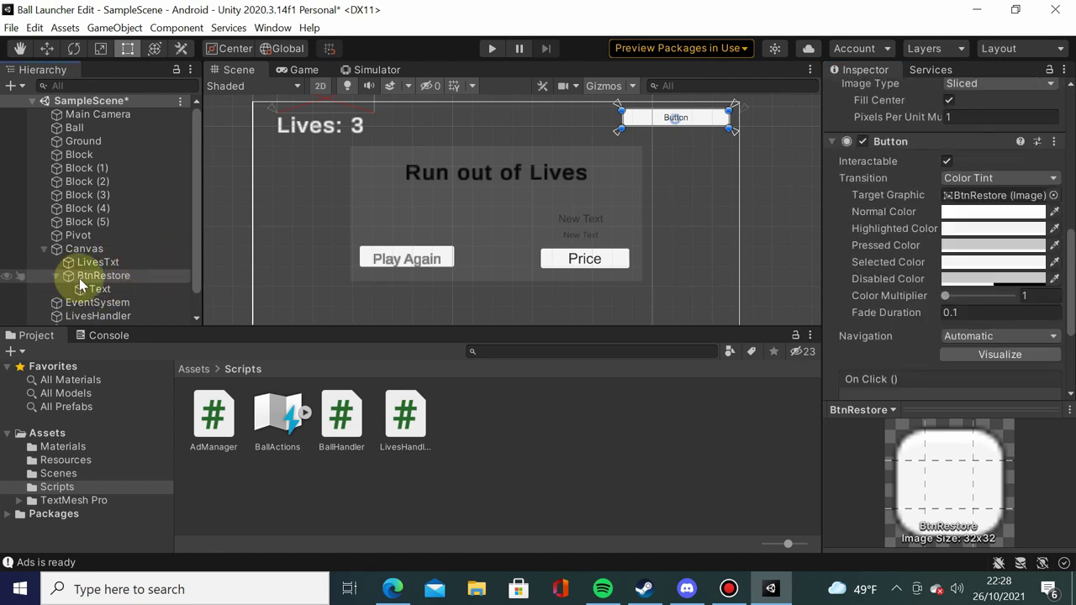
# Step: Replace BtnRestore's Text label 'Button' with 'Restore Purchase'
pyautogui.click(88, 289)
pyautogui.scroll(6, 924, 189)
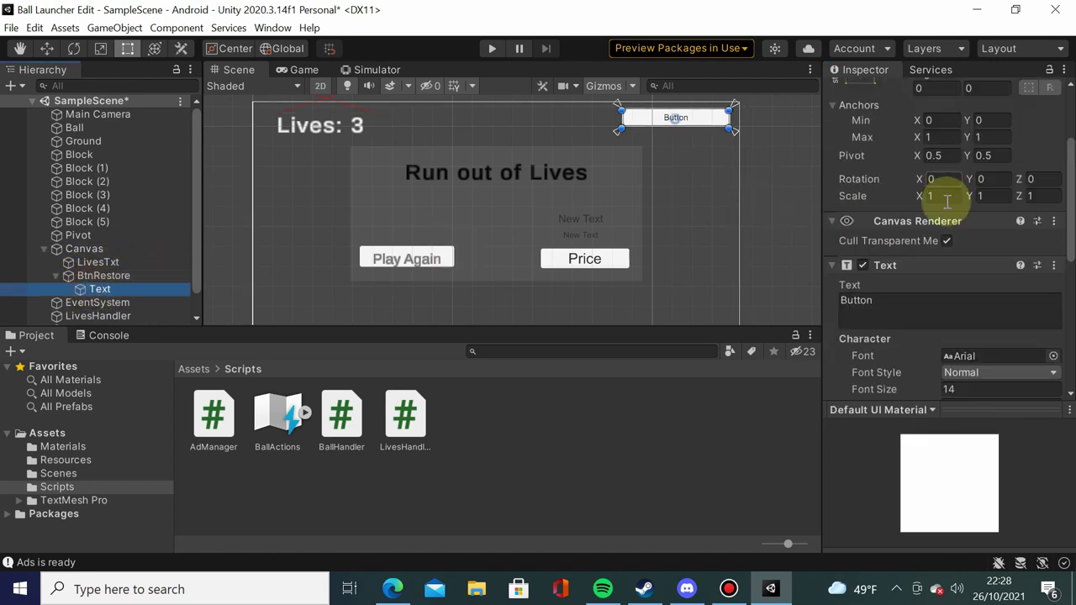
pyautogui.click(938, 300)
pyautogui.write('Re')
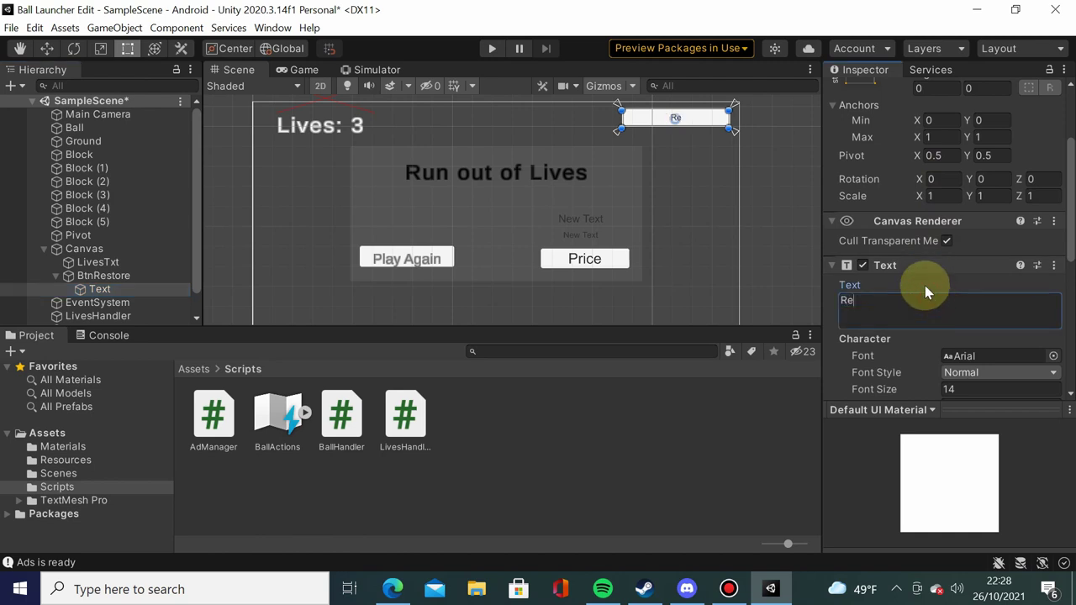
pyautogui.write('store Purchas')
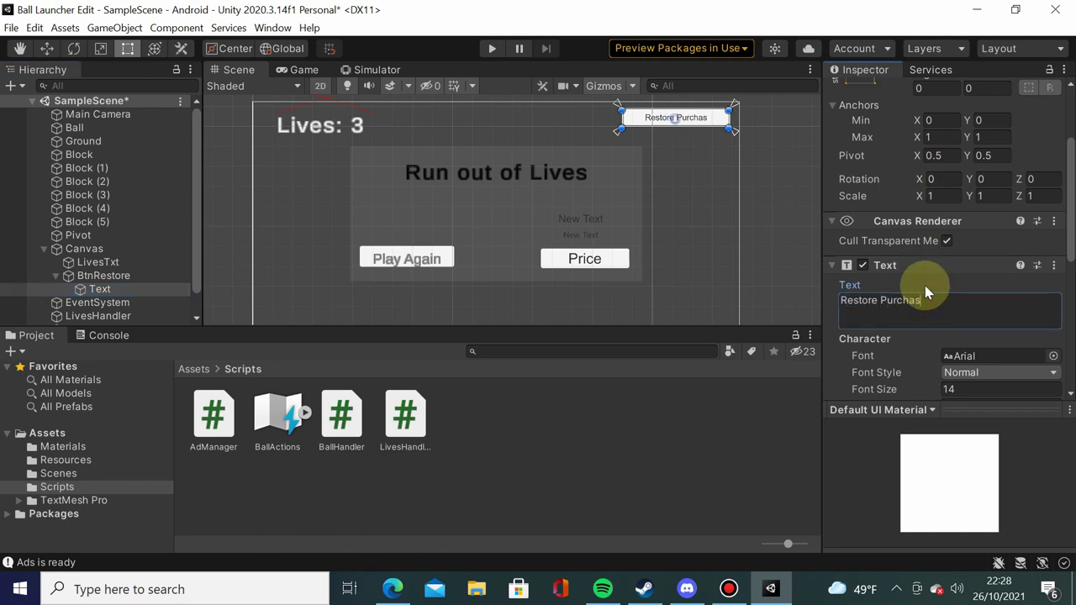
pyautogui.write('e')
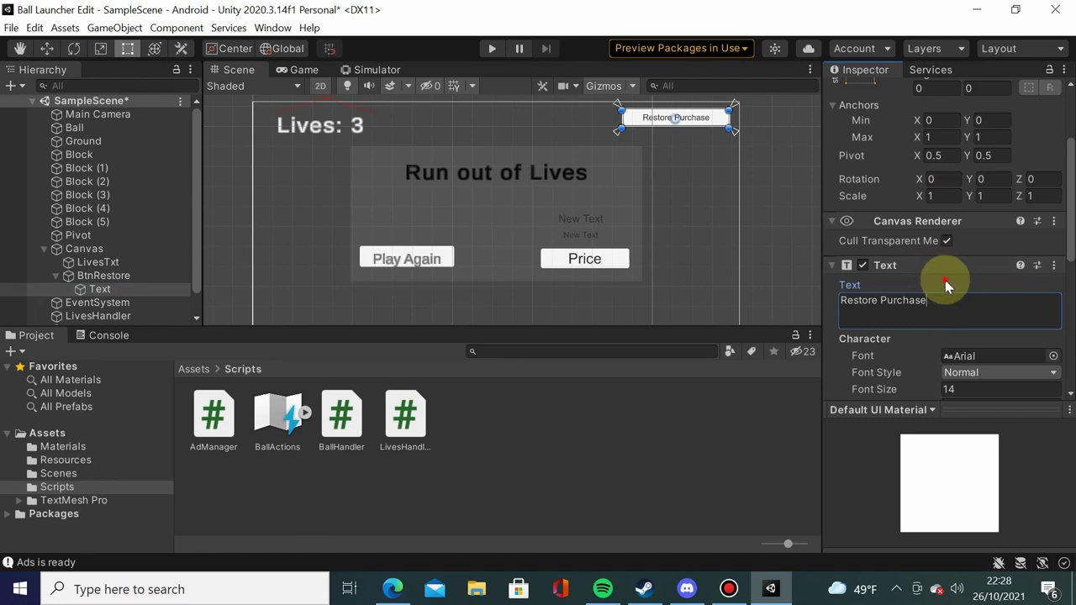